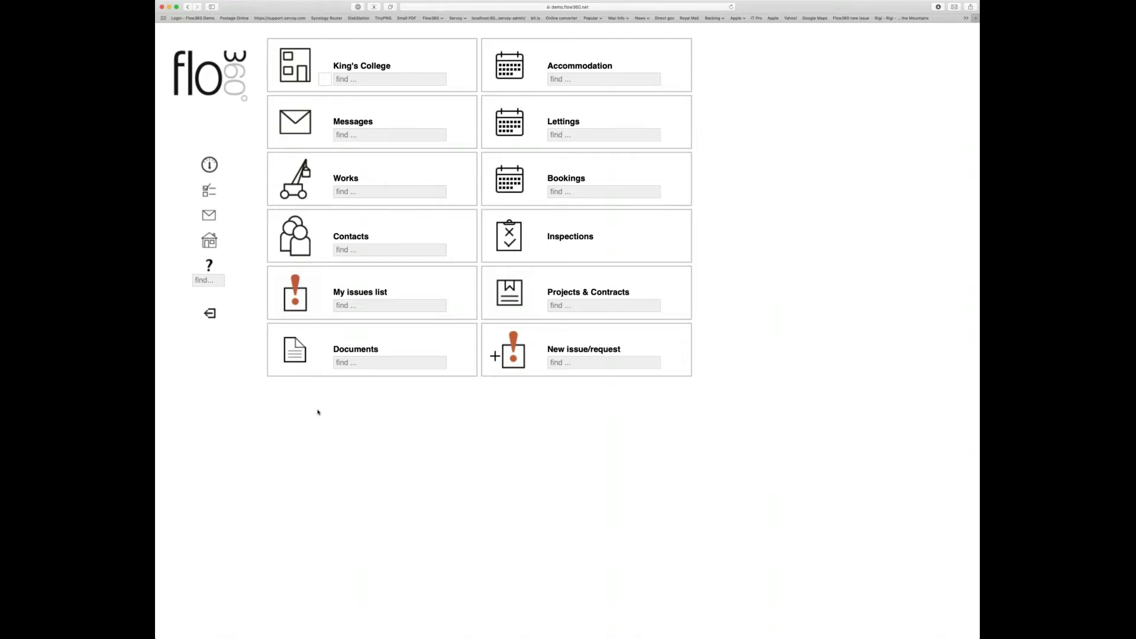
- Upload the file Kitchen_16_plan_V278319.png as a new document in the Documents module
click(296, 344)
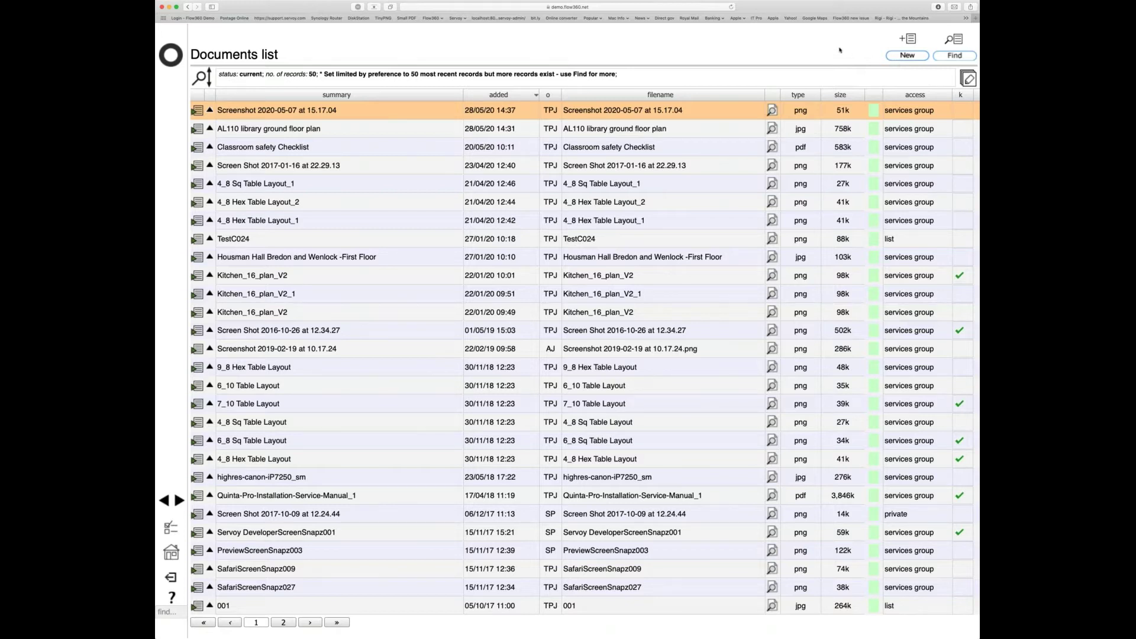
click(910, 55)
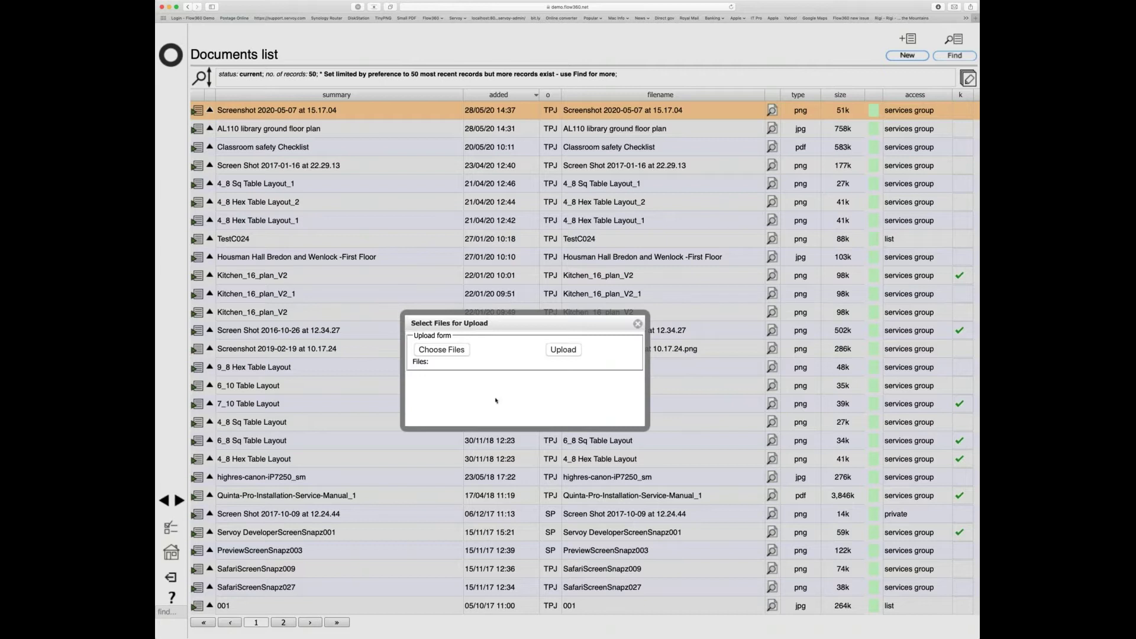
click(445, 351)
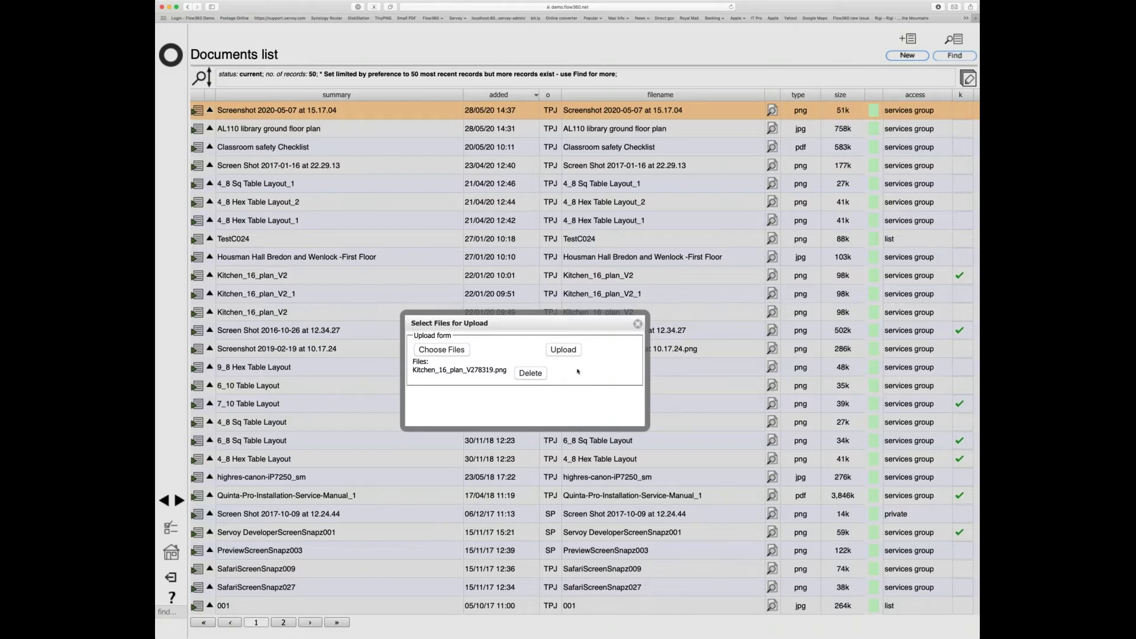
click(566, 350)
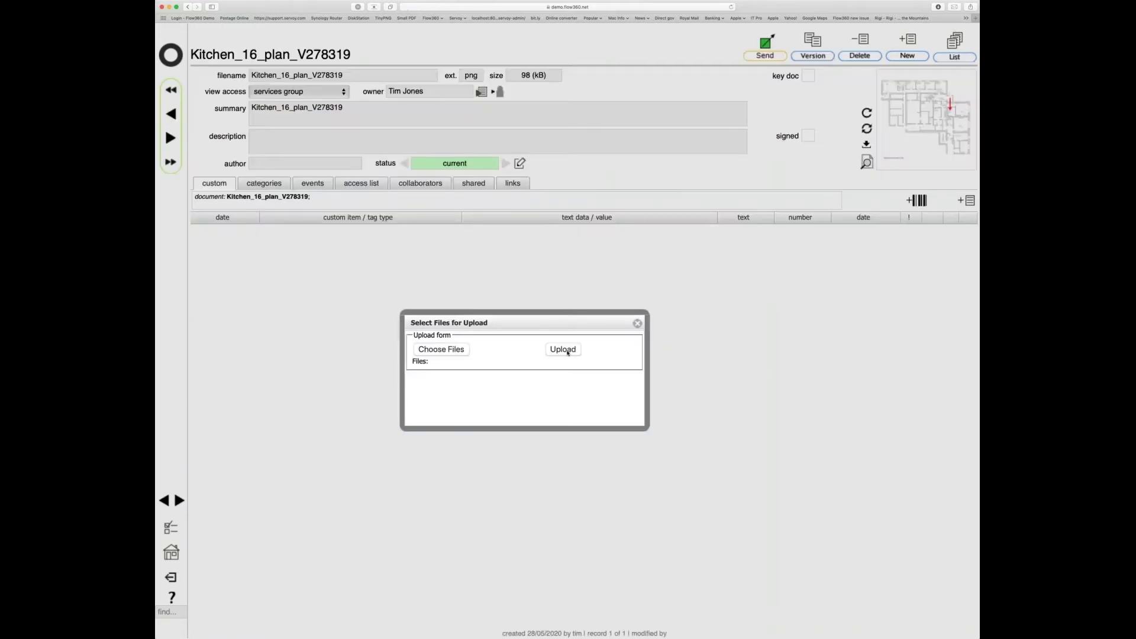
click(637, 324)
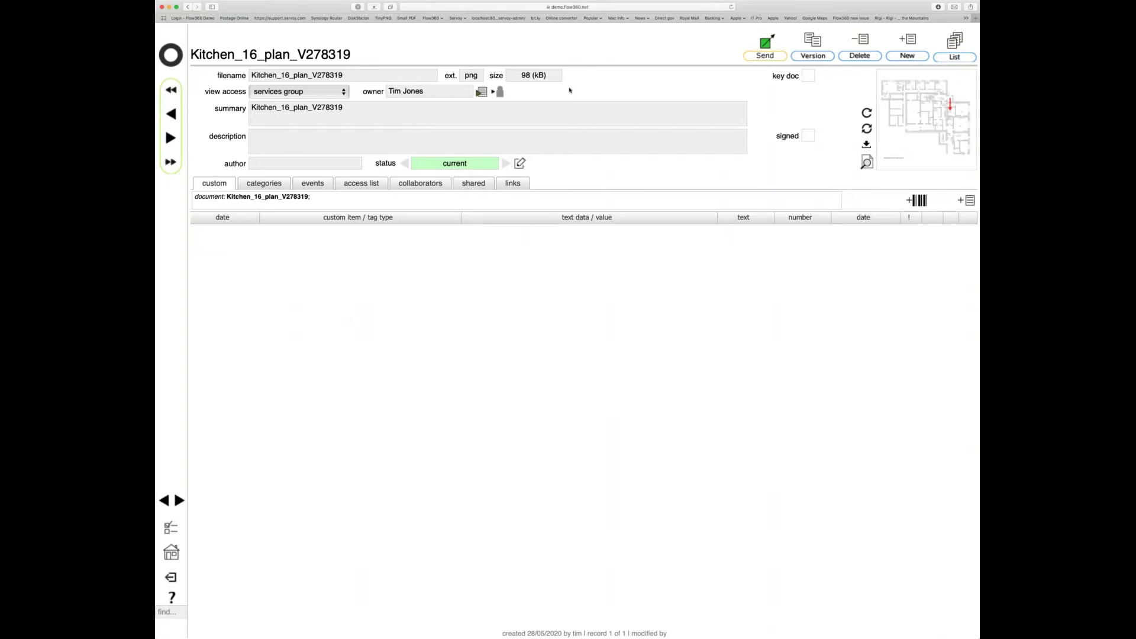
- Check the documents list for the newly uploaded kitchen plan and return to the home page
click(171, 57)
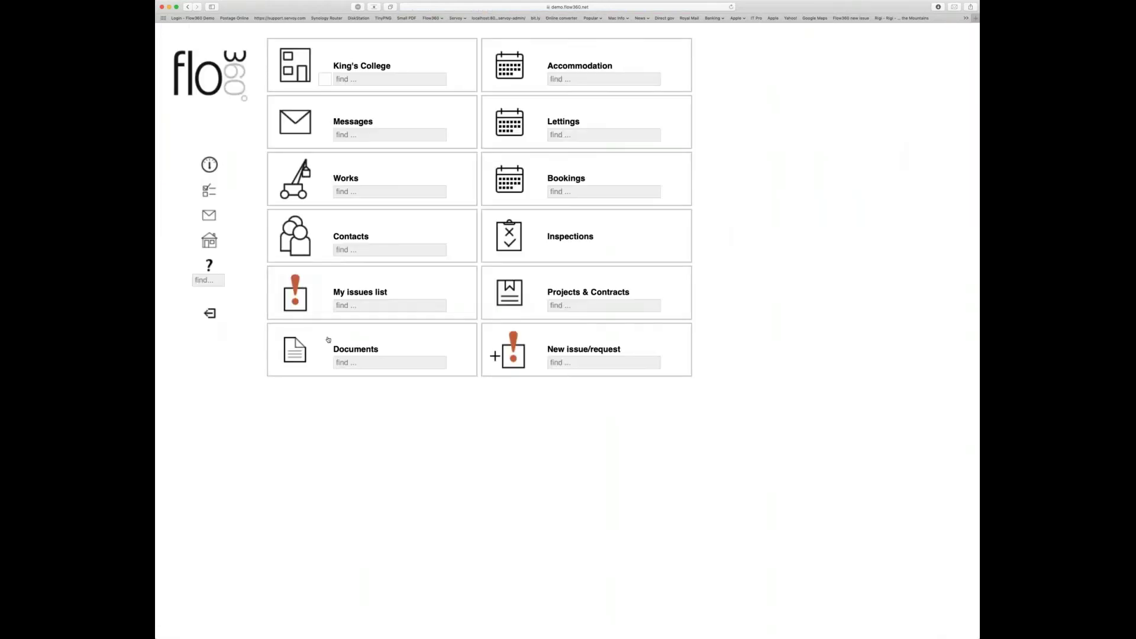
click(292, 355)
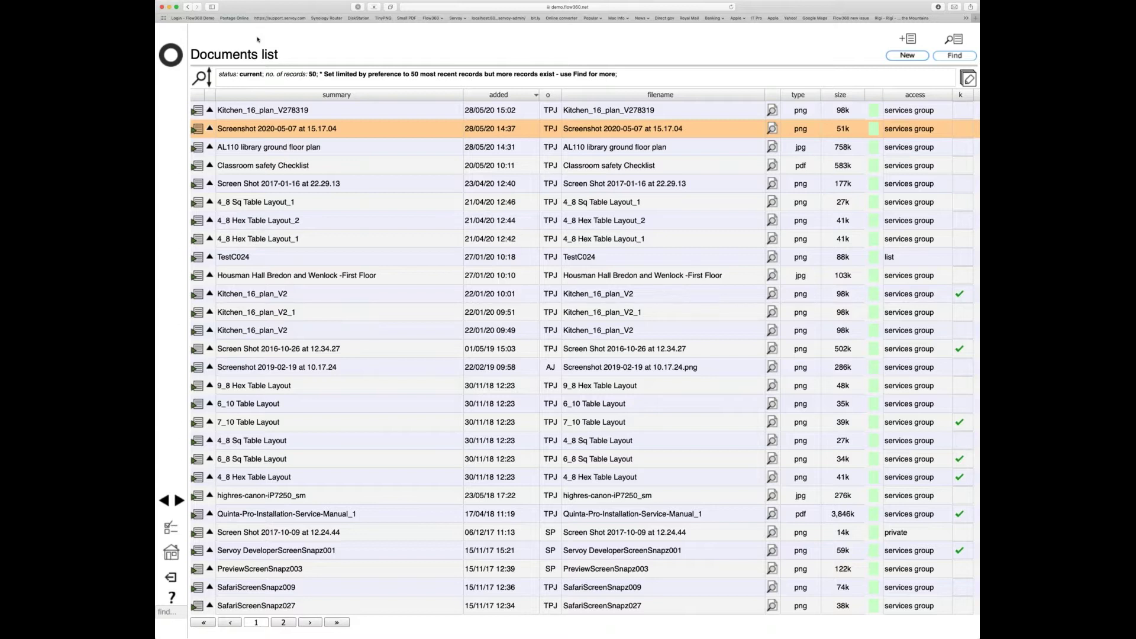
click(175, 55)
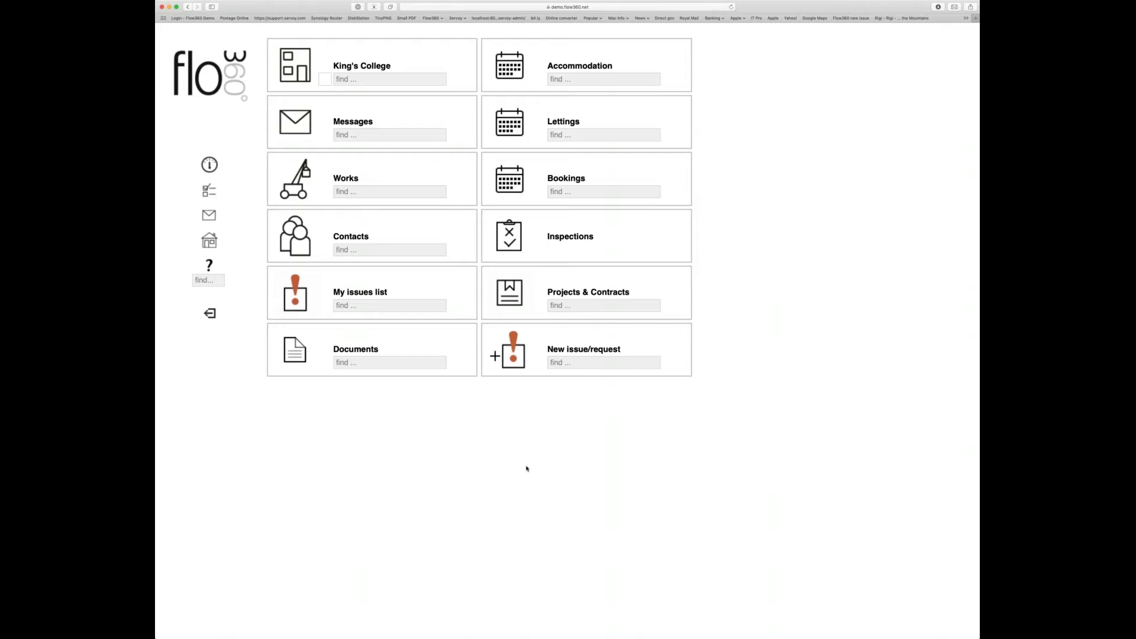
- Open the King's College site record and view its linked documents
click(295, 69)
click(218, 313)
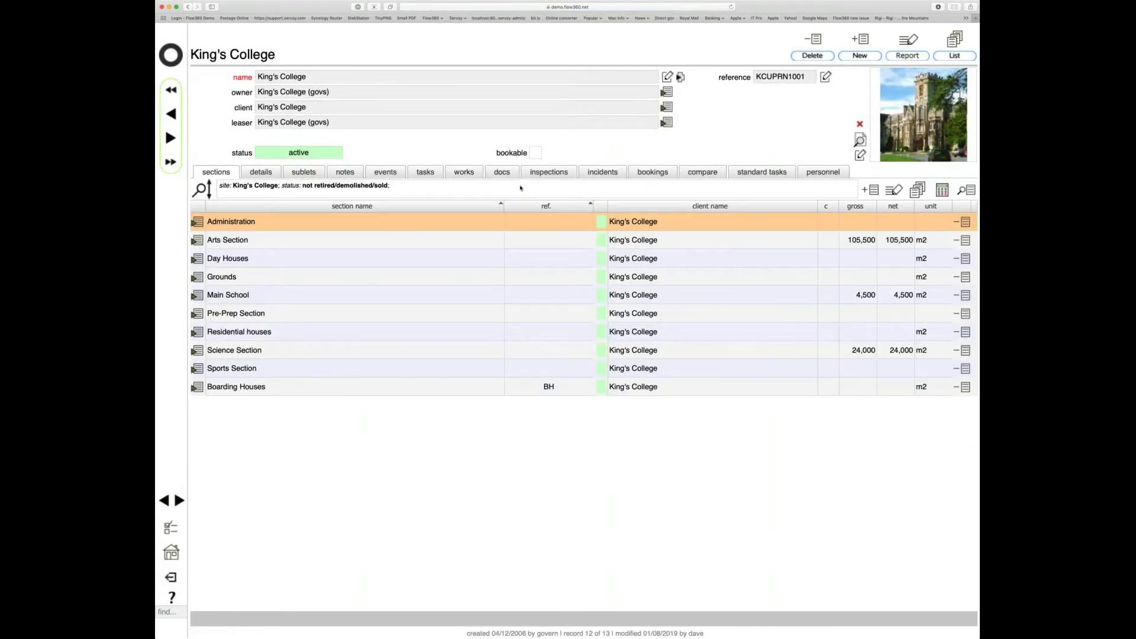
click(501, 174)
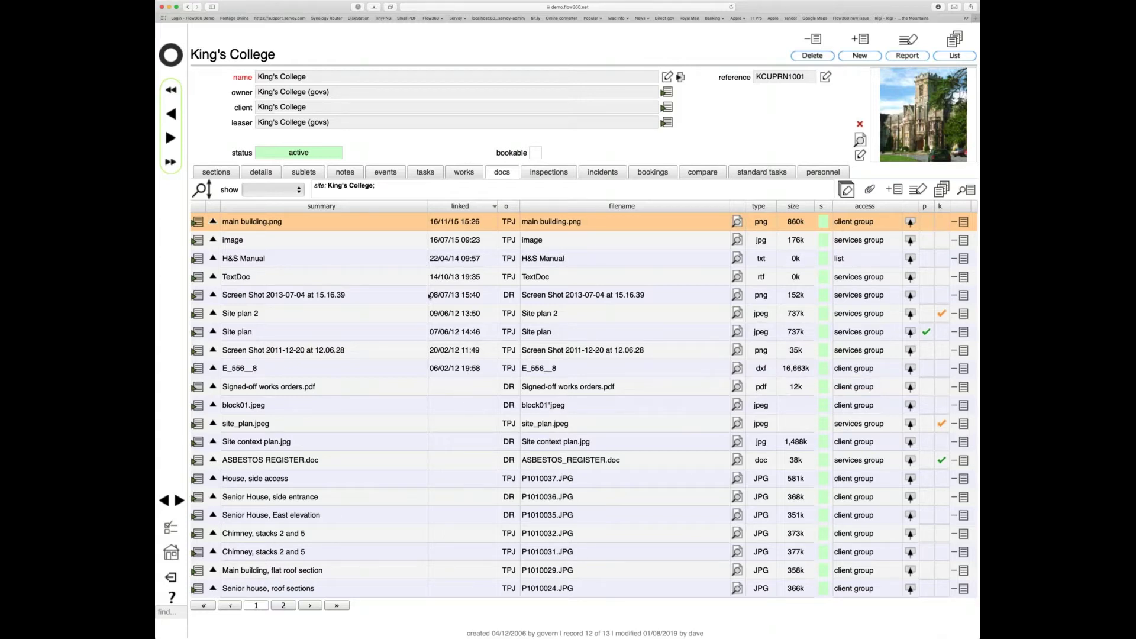
- Open the Library asset in the Main School section of King's College and view its linked documents
click(217, 172)
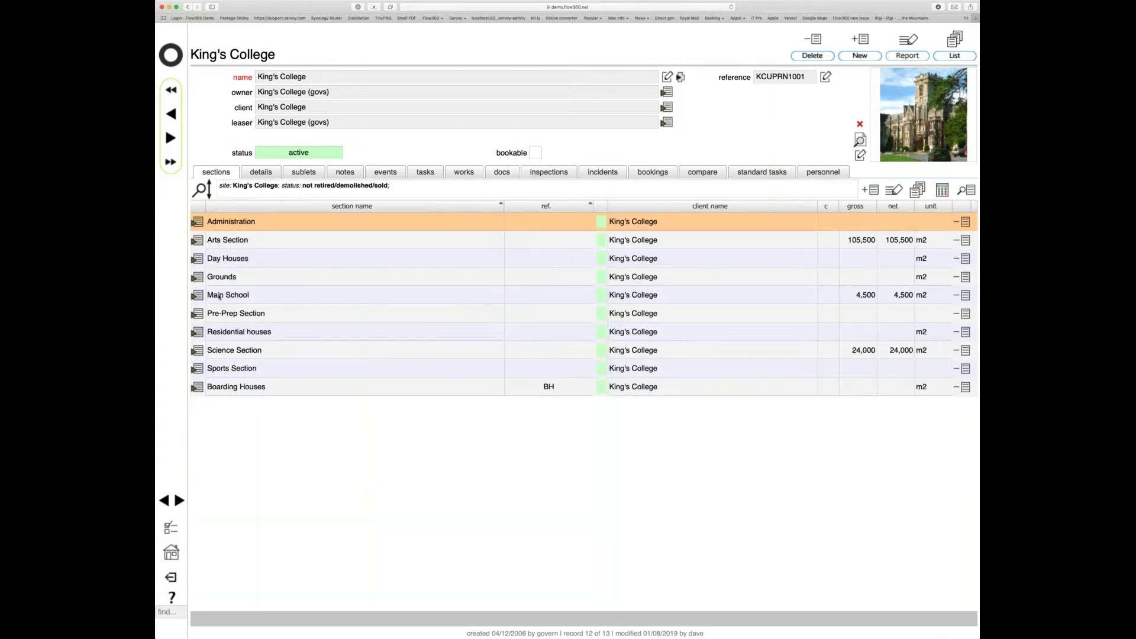
click(198, 295)
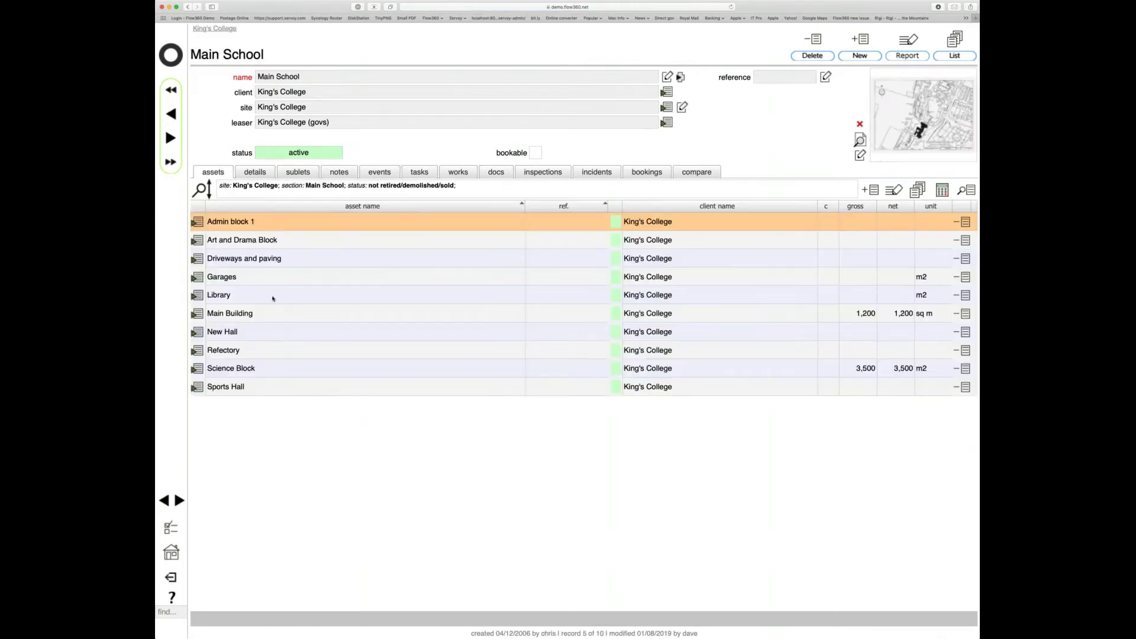
click(199, 296)
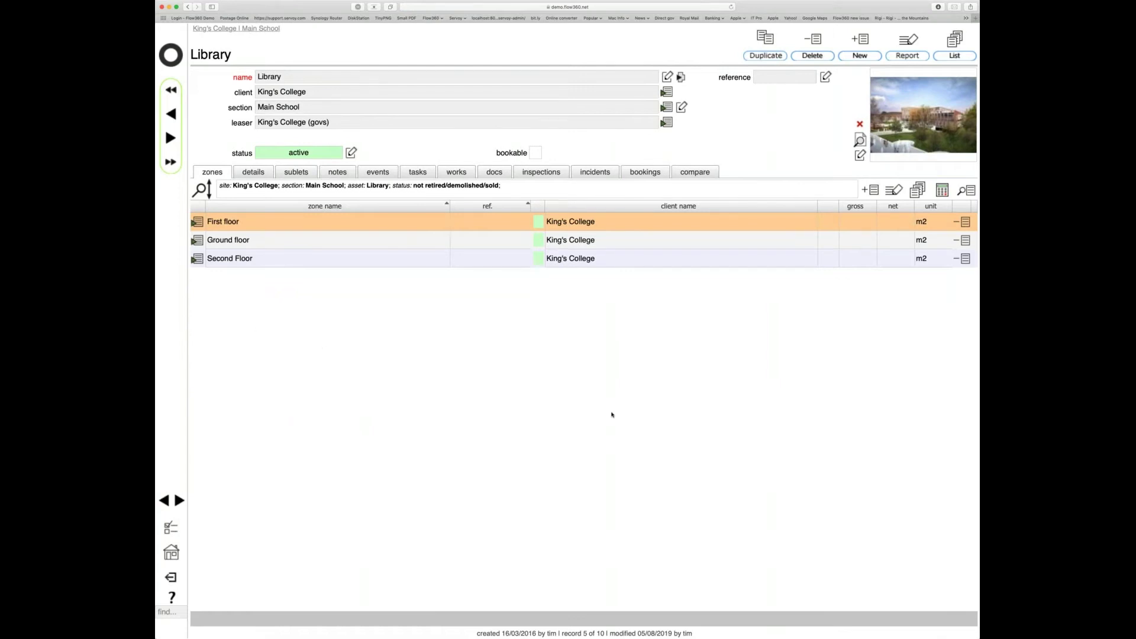
click(500, 176)
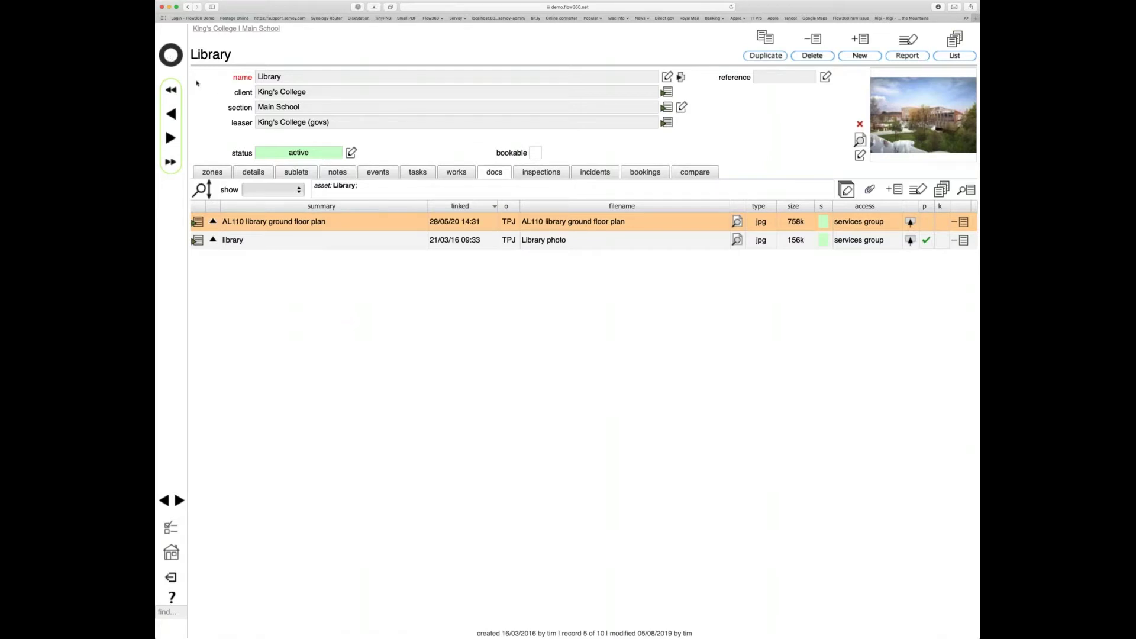
- View the documents attached to the classroom safety check works order for the Main Building
click(171, 59)
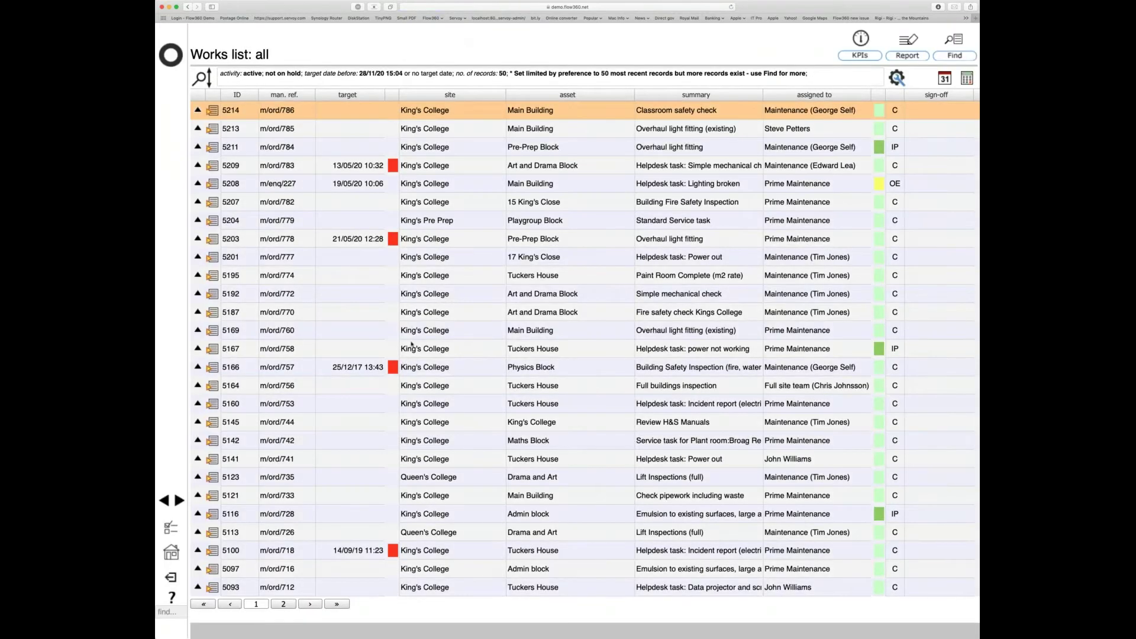
click(213, 111)
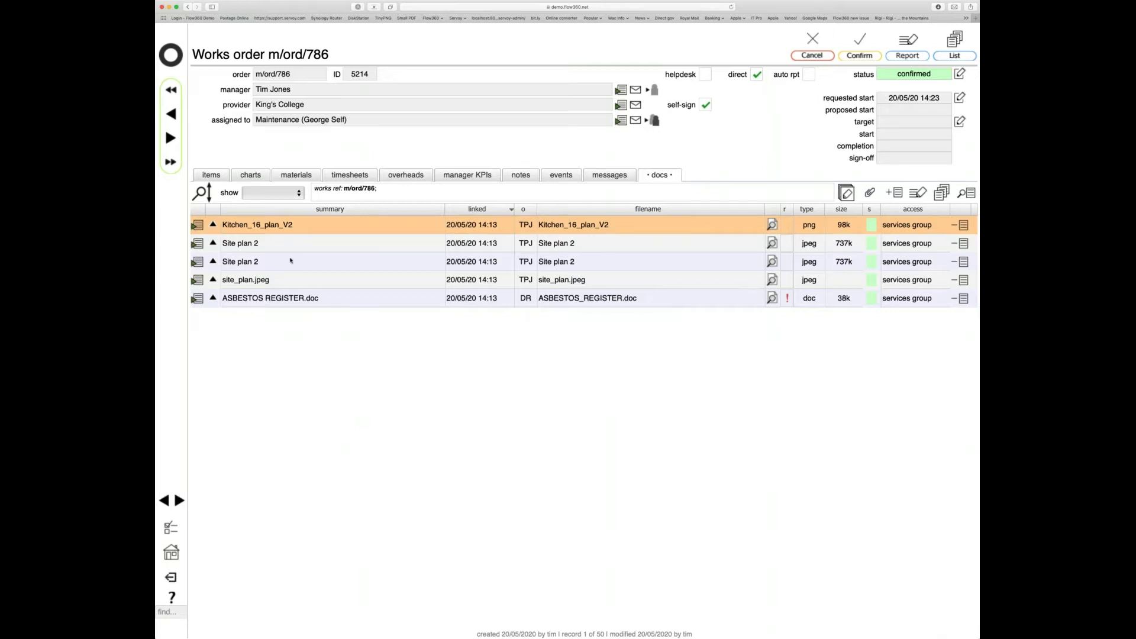
click(172, 60)
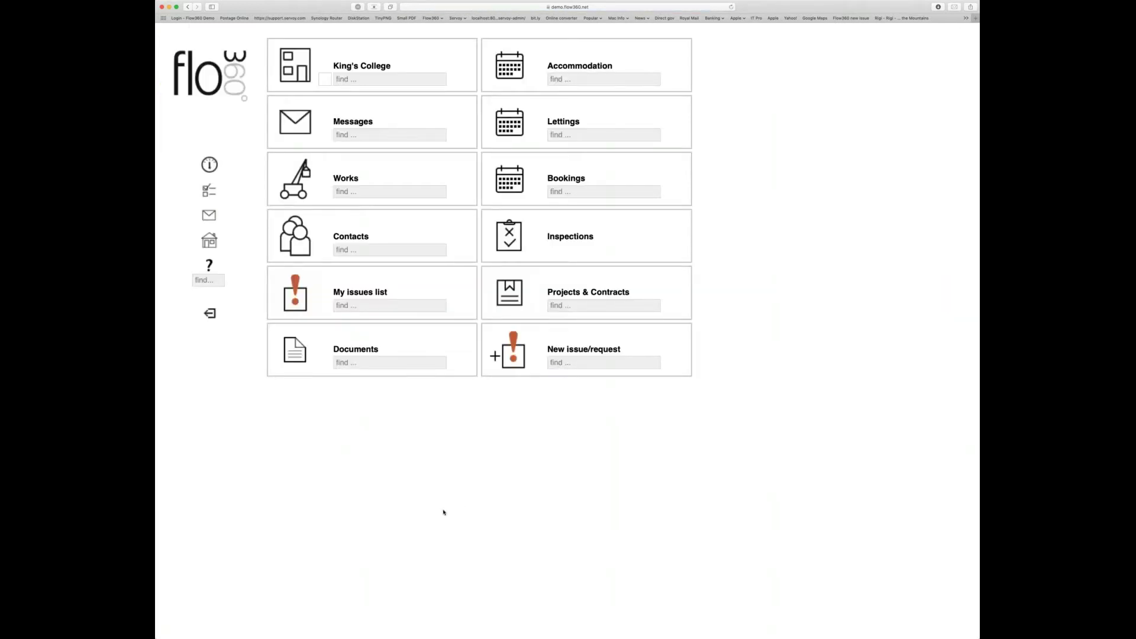
- Open the second contact in the contacts list and upload a photo to the record
click(288, 244)
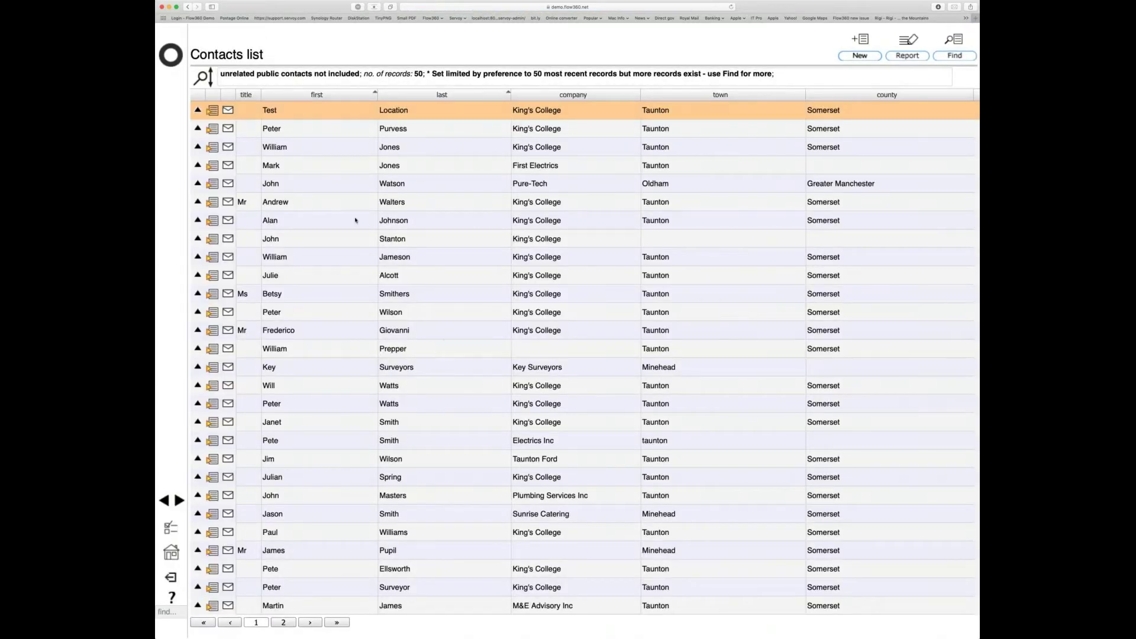
click(212, 129)
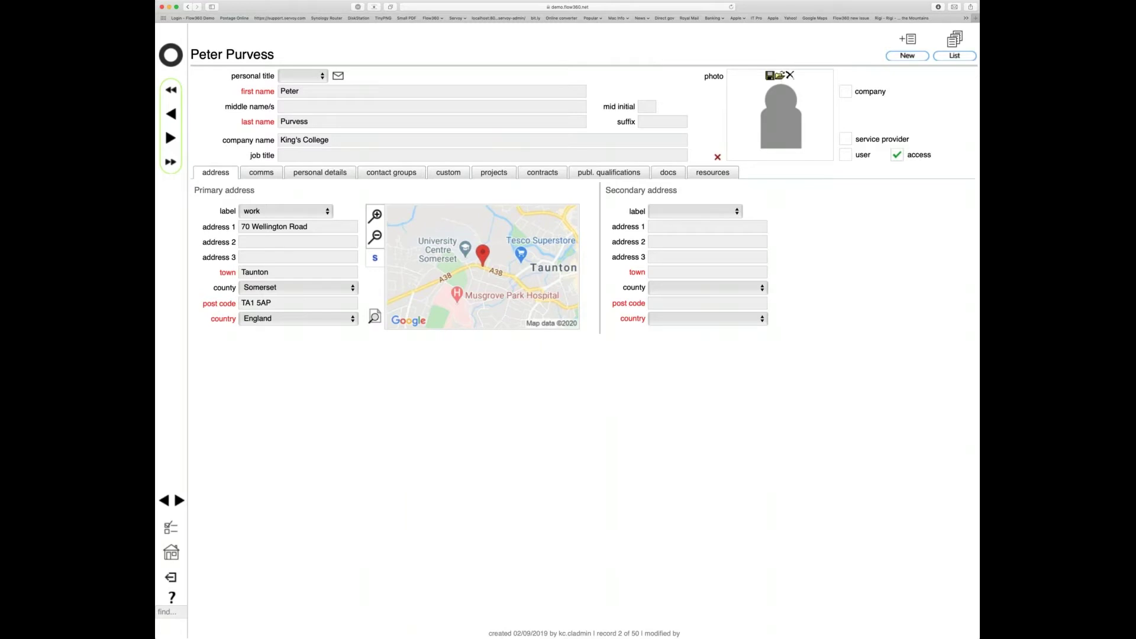
click(780, 75)
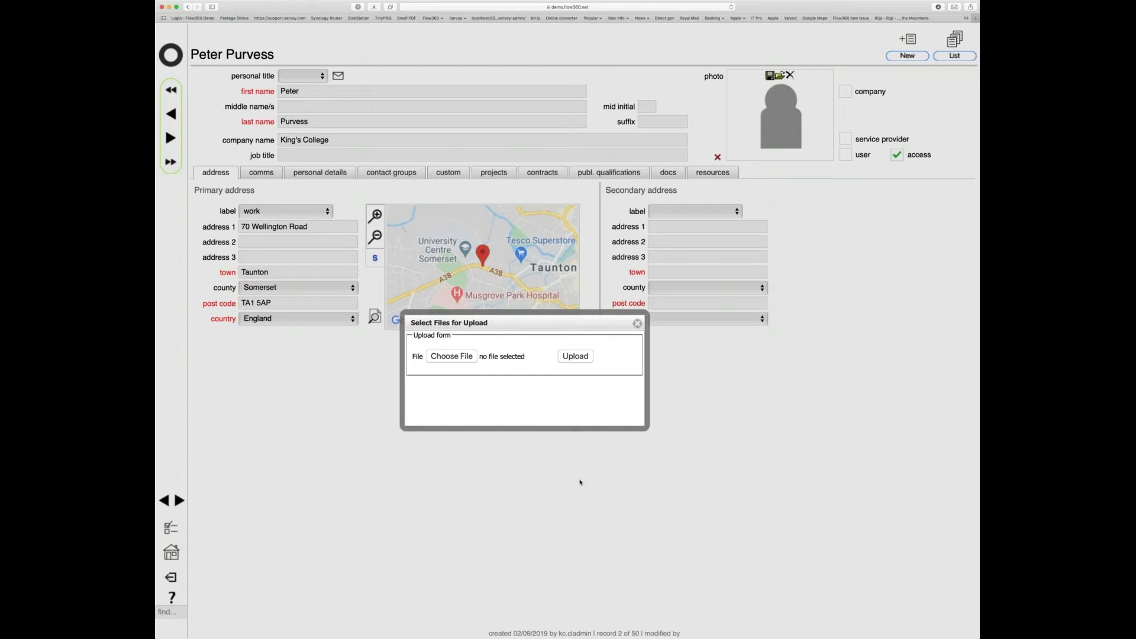
click(459, 358)
key(Return)
click(576, 356)
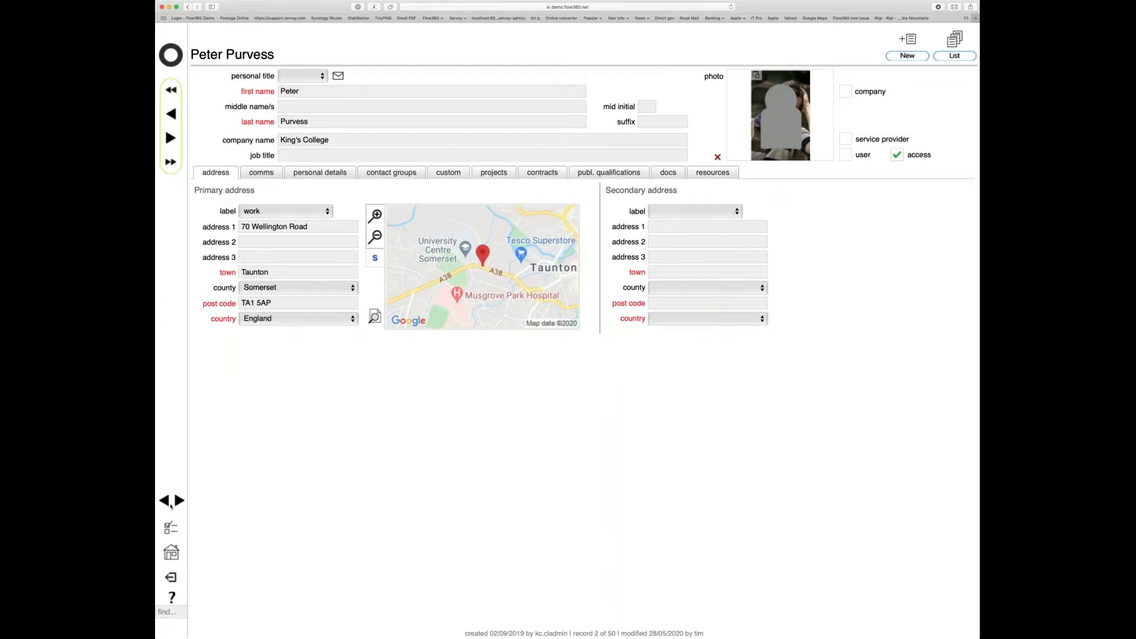
- Search King's College resources for "quinta" and open the documents of the Art Block's Broag Rehema Quinta 85 Boiler
click(173, 57)
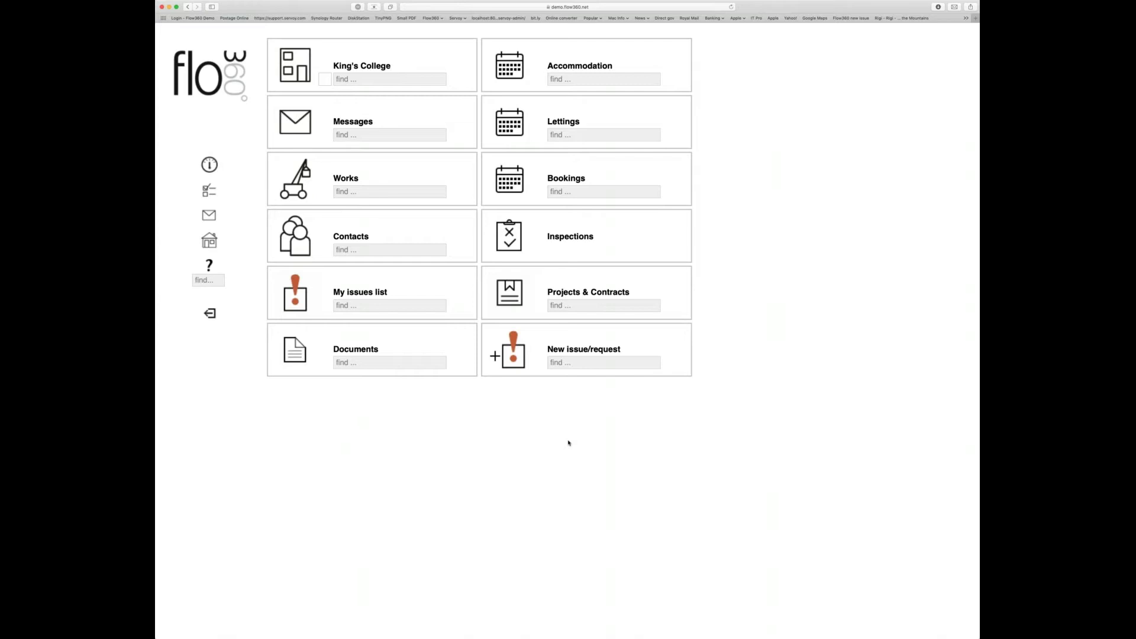
click(409, 79)
text(quinta)
key(Return)
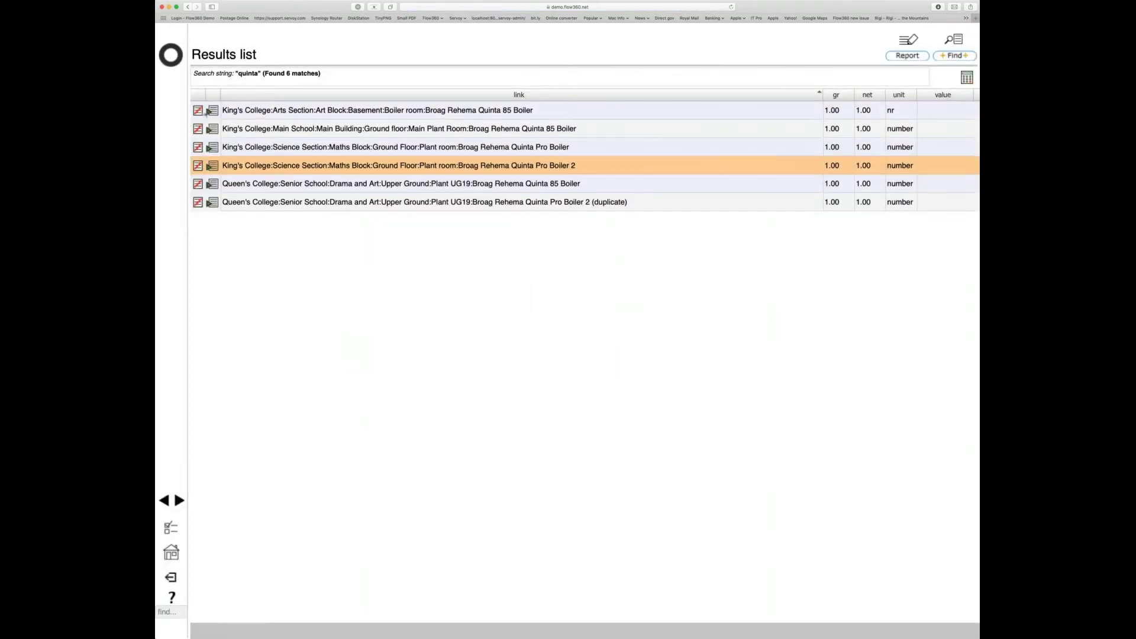
click(211, 112)
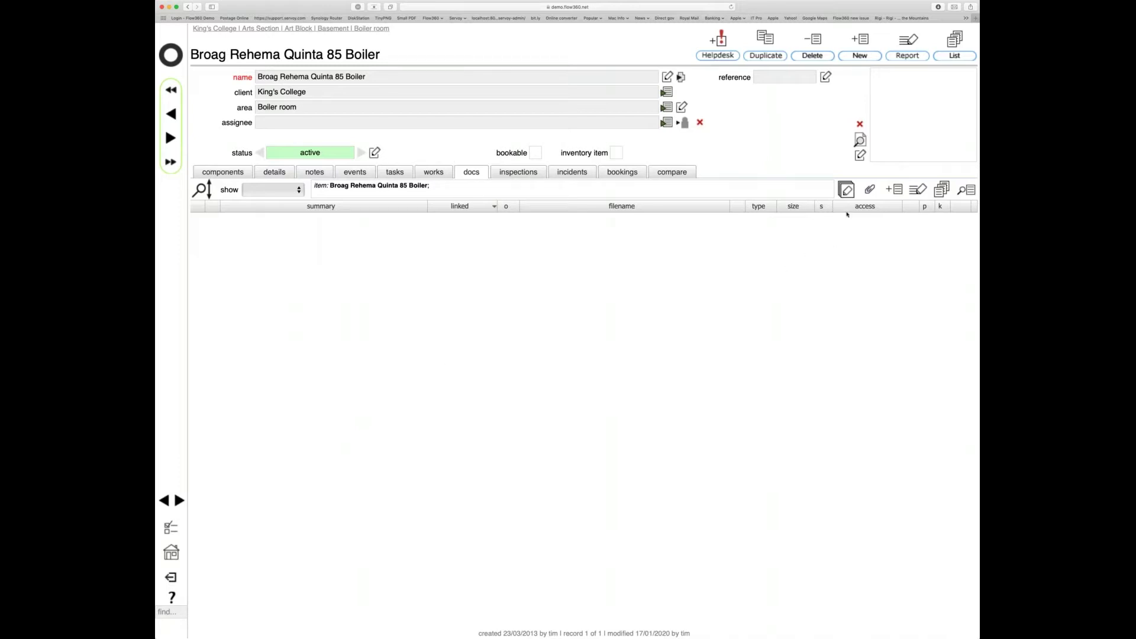
- Link the existing document Quinta-Pro-Installation-Service-Manual_1 to the boiler
click(869, 191)
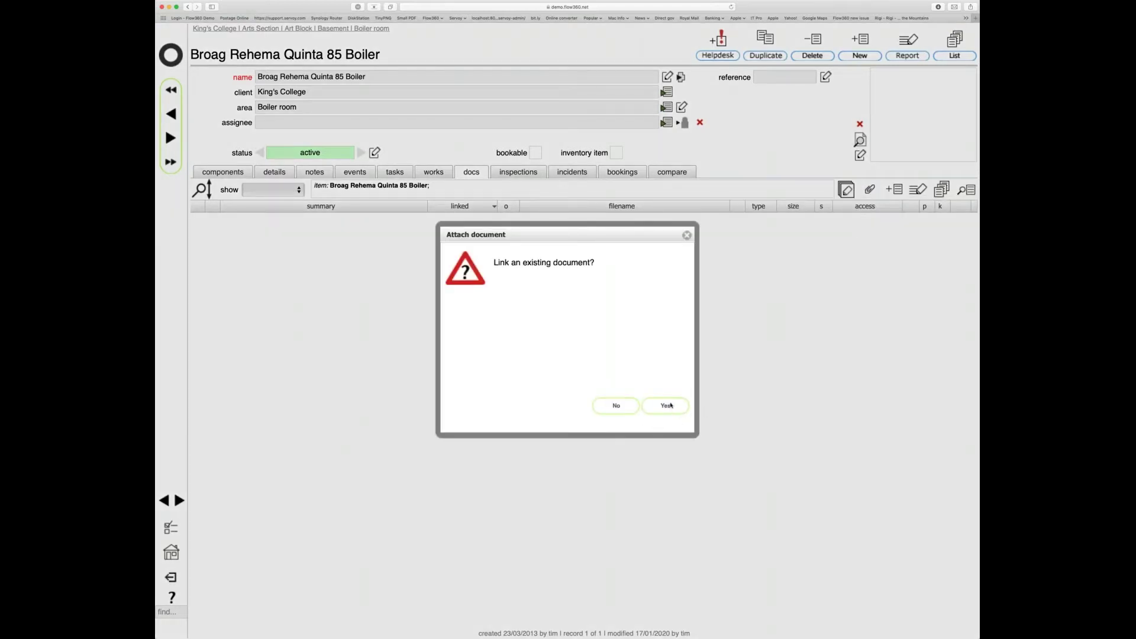
click(669, 405)
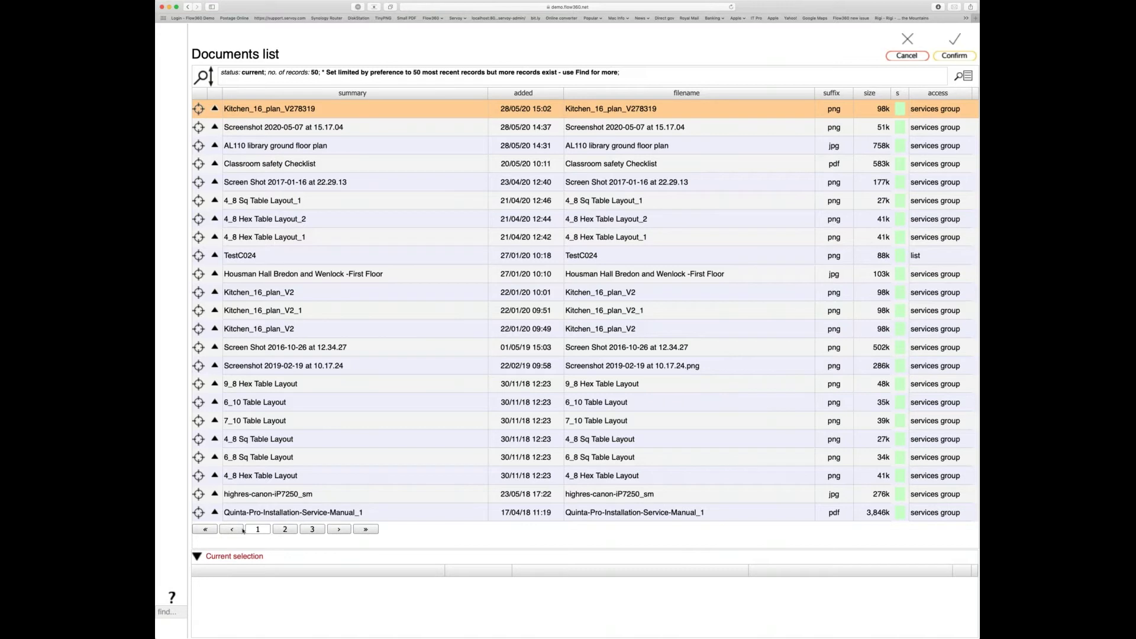
click(199, 512)
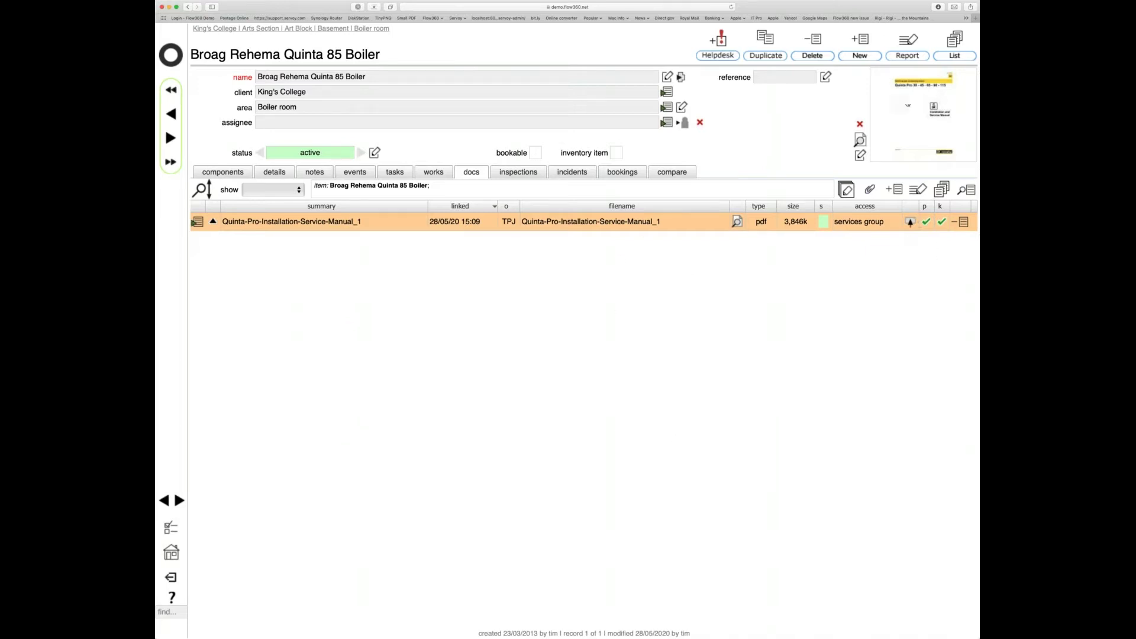
- Search the resources for "library" and open the documents of the Library in King's College Main School
click(270, 97)
click(376, 81)
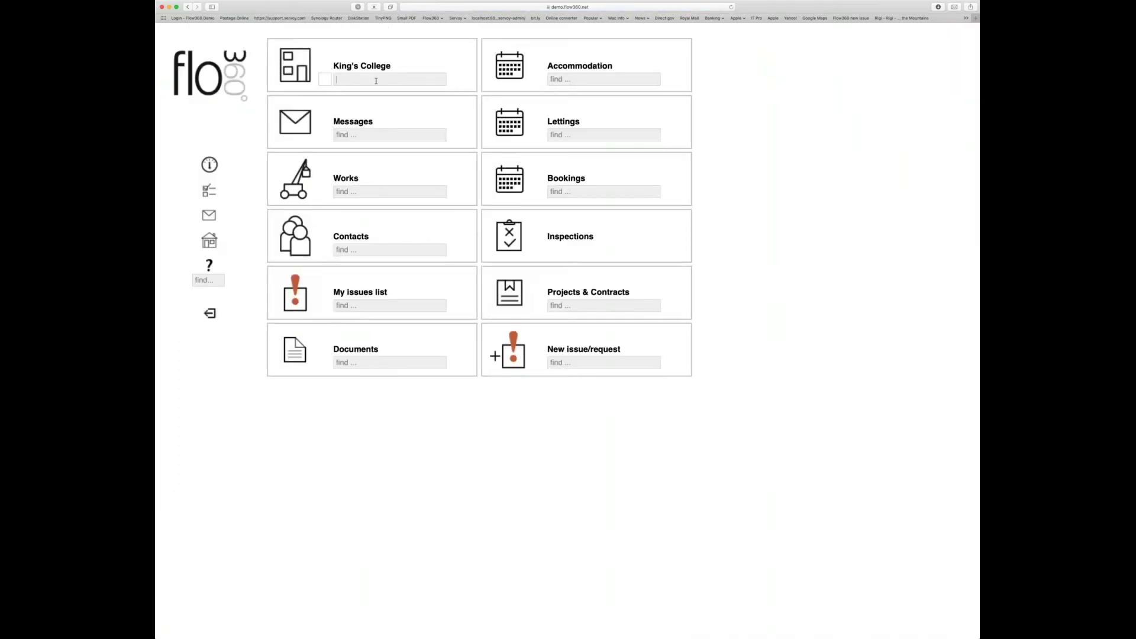
text(libaray)
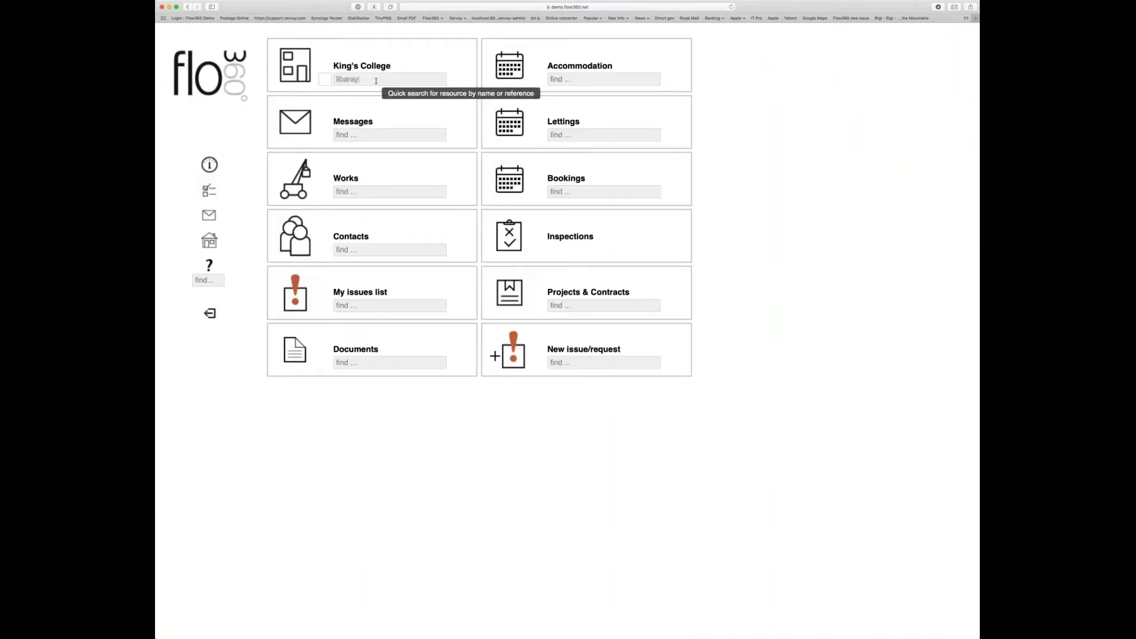
key(BackSpace)
text(rary)
key(Return)
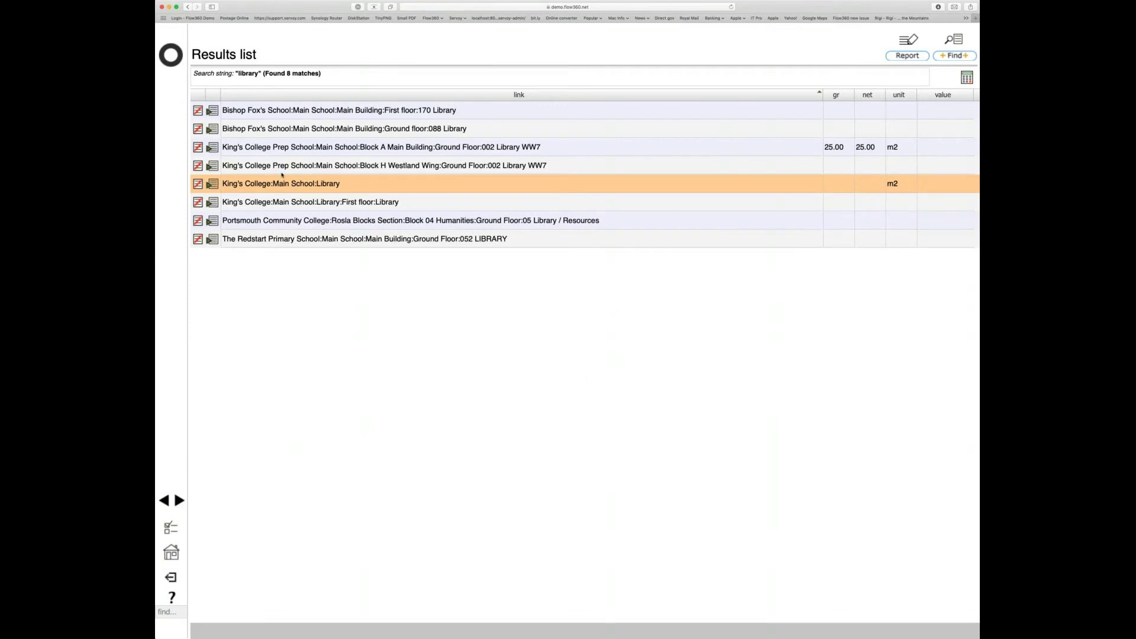
click(217, 208)
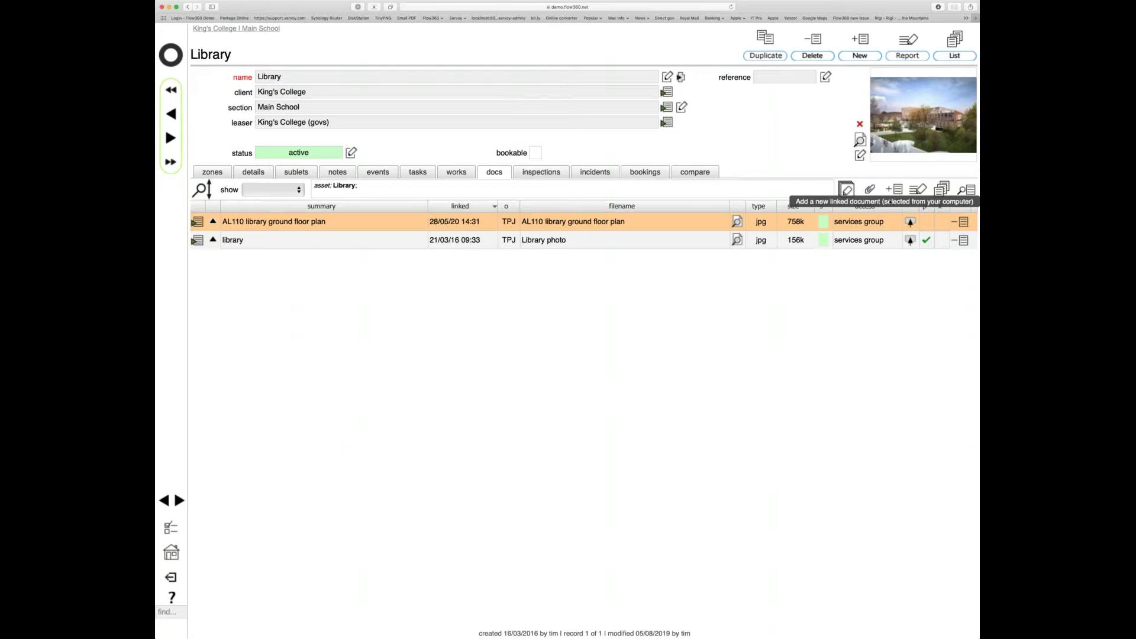
- Upload the AL110 library ground floor plan from the computer as a new document linked to the Library
click(894, 189)
click(455, 353)
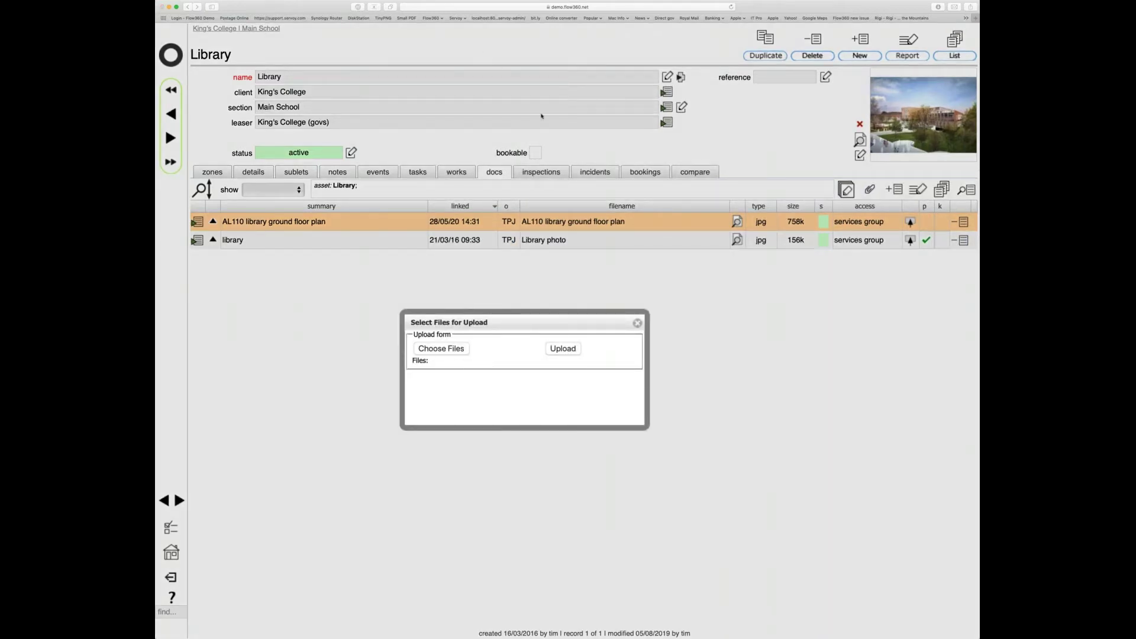
click(565, 348)
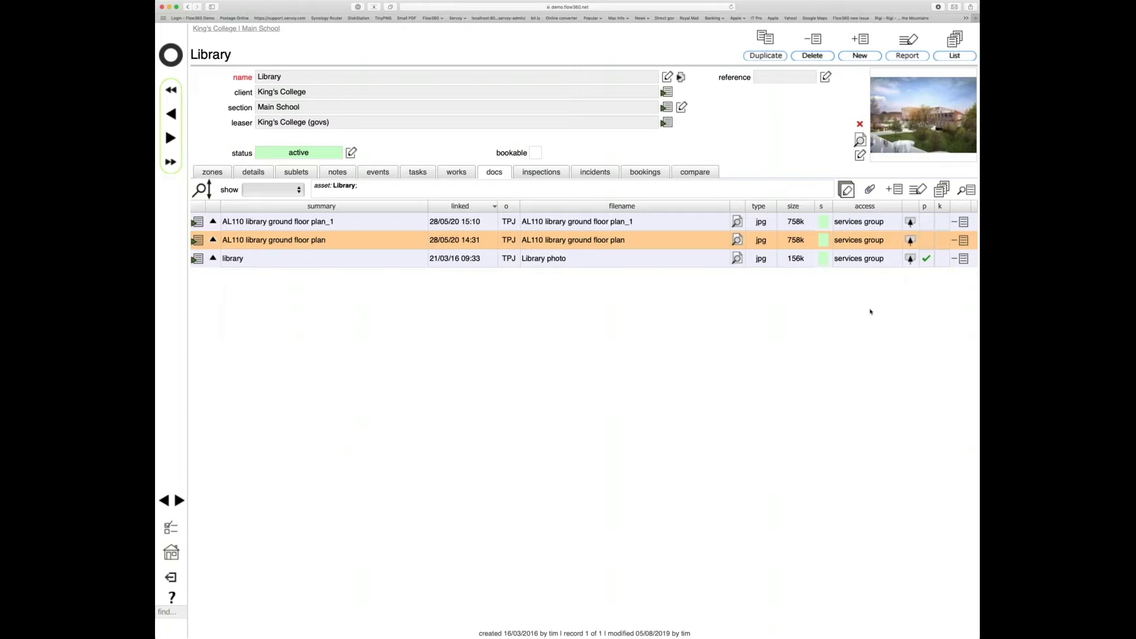
- Preview the AL110 library ground floor plan and the library photo in the Library record's image area
click(910, 240)
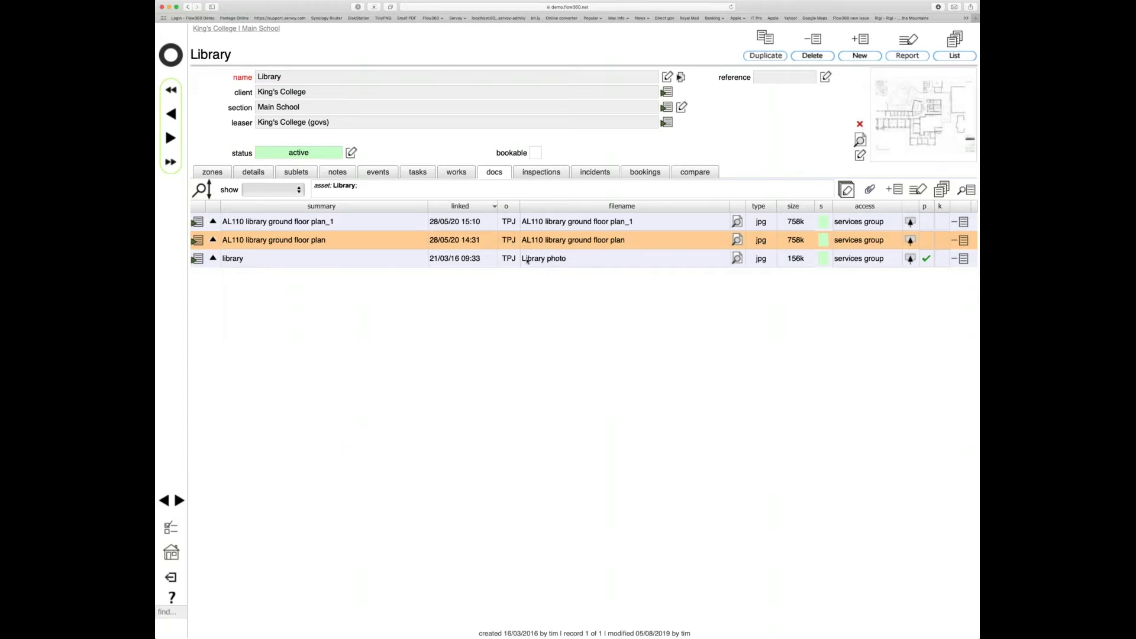
click(911, 259)
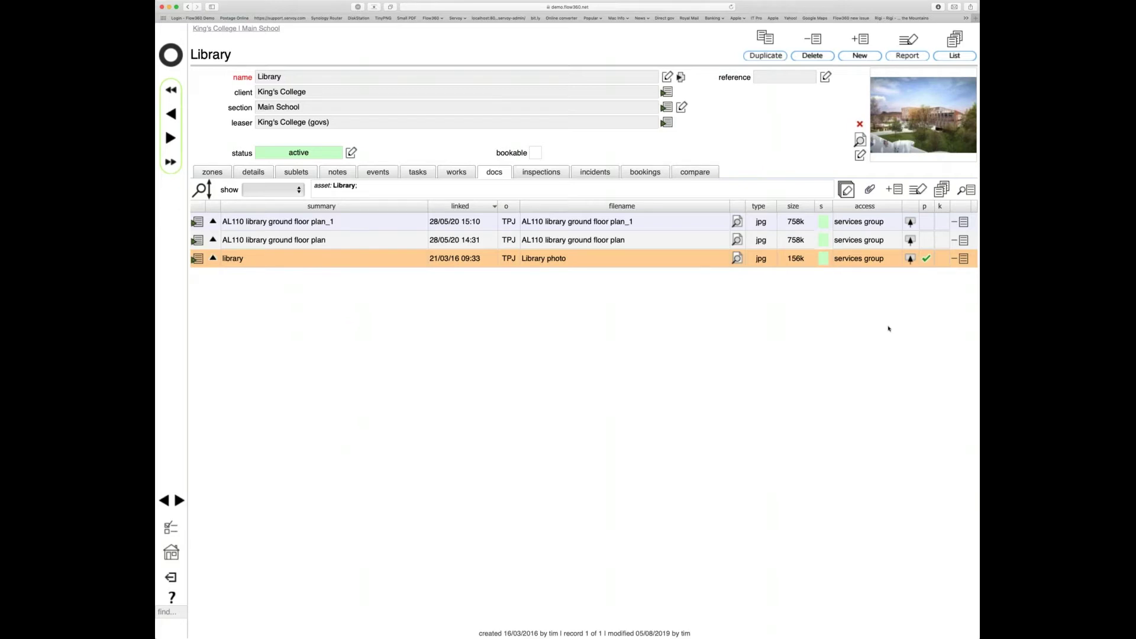
- Show the AL110 library ground floor plan in the Library's image area and drill down through the Ground floor zone to Maths 1
click(910, 240)
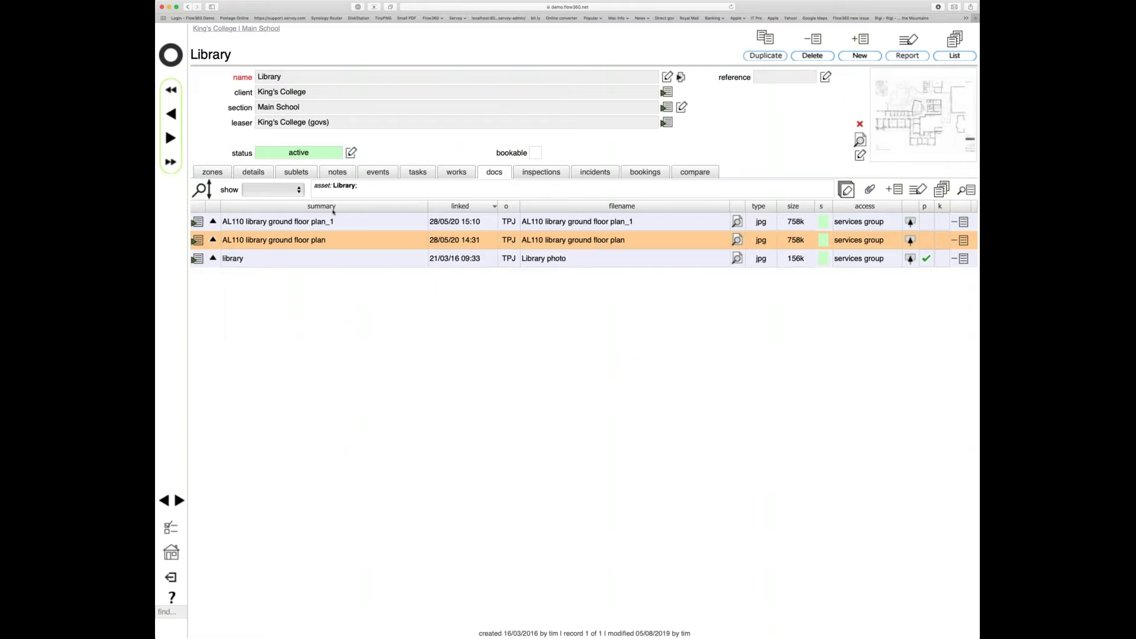
click(212, 176)
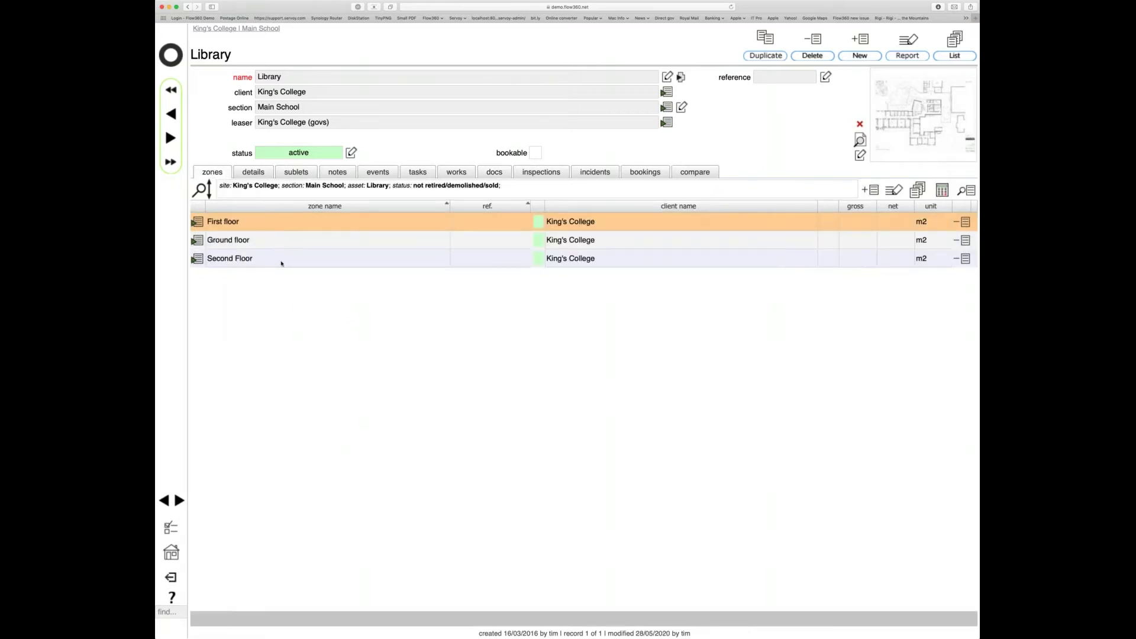
click(197, 249)
click(197, 259)
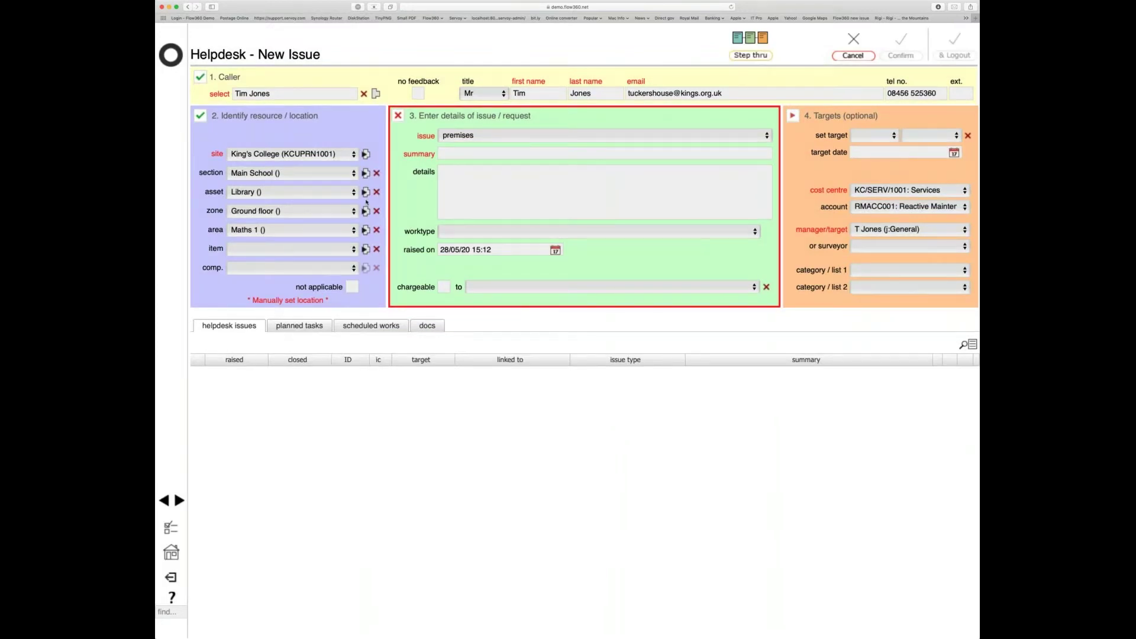
- Raise a premises helpdesk issue for the Library asset with the summary "Power out", clearing the zone and area
click(376, 192)
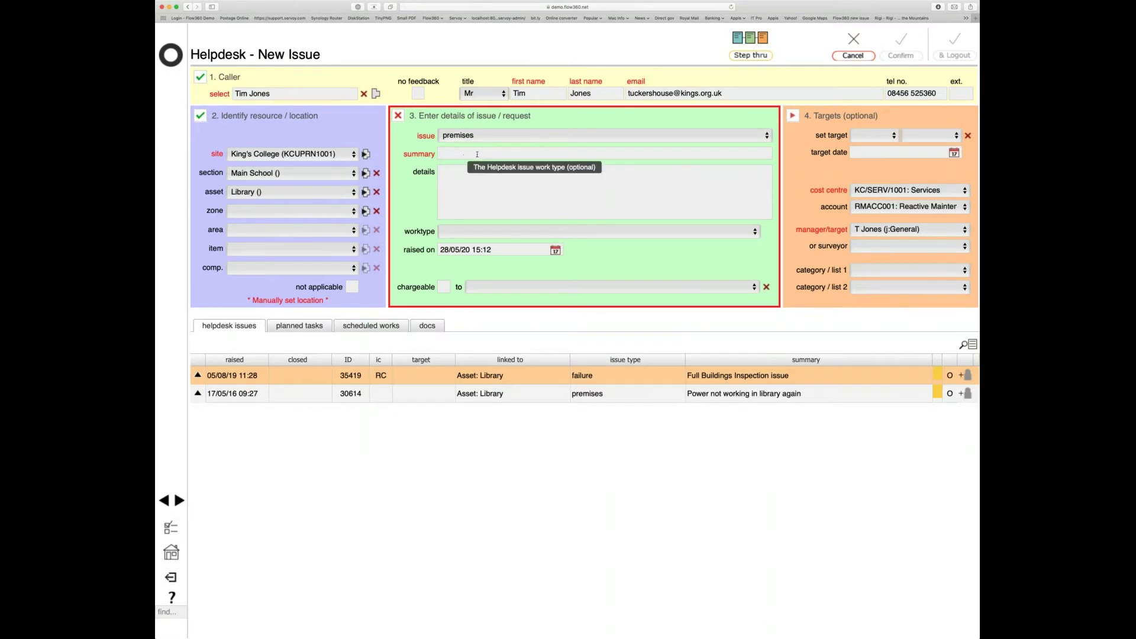
click(477, 154)
text(Power out)
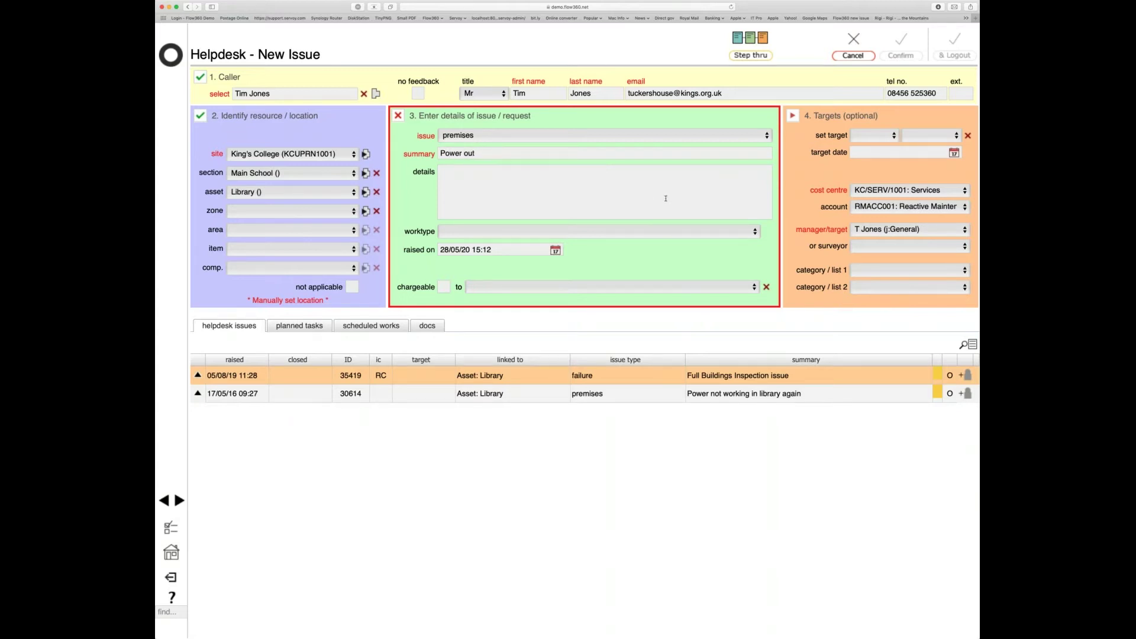
click(904, 49)
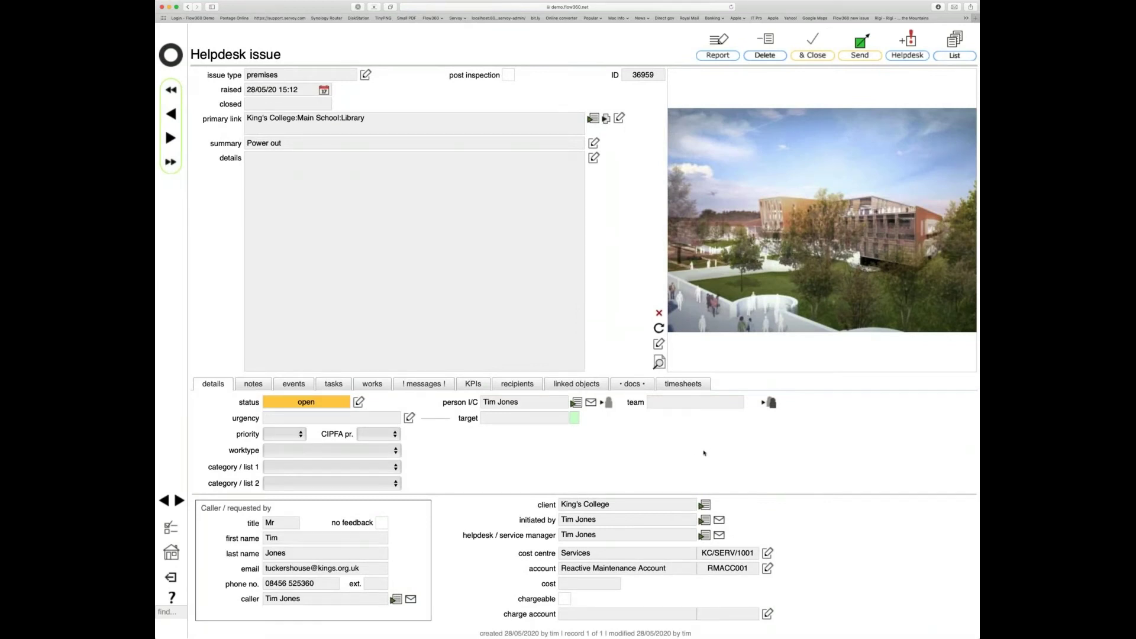
drag(288, 147, 247, 145)
click(236, 220)
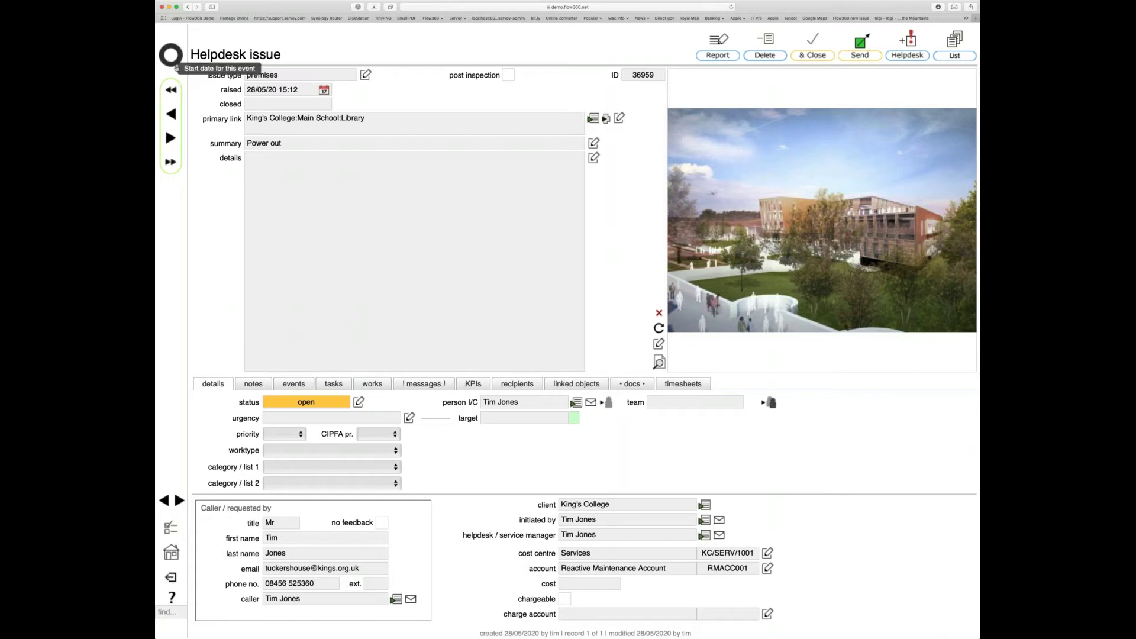
- Return to the home page and search the King's College resources for "quinta"
click(171, 56)
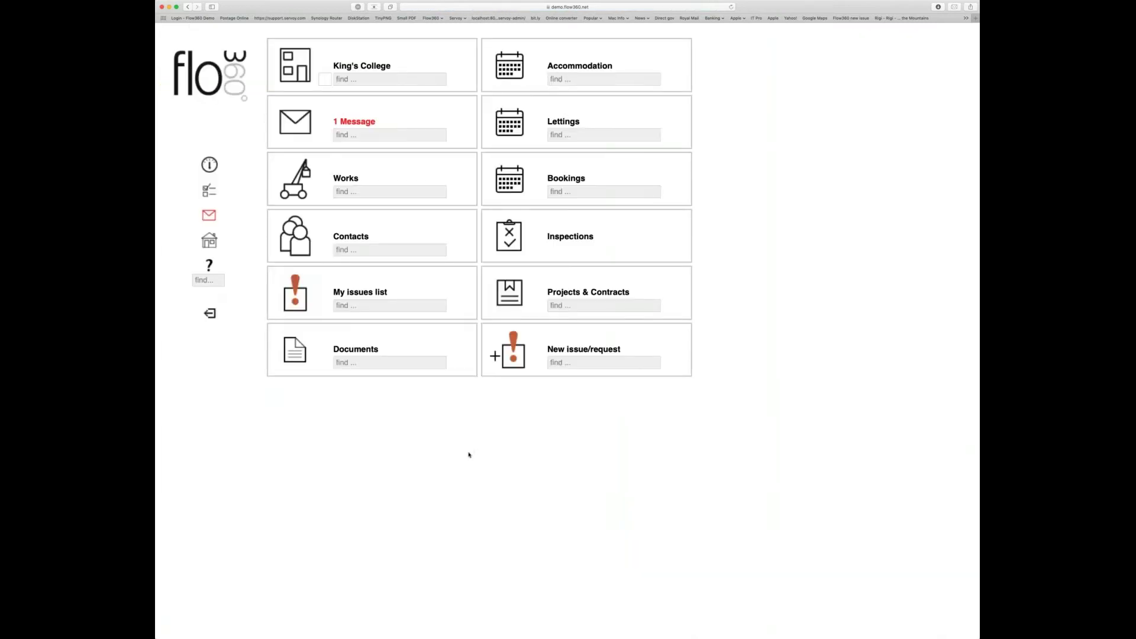
click(397, 79)
text(qunita)
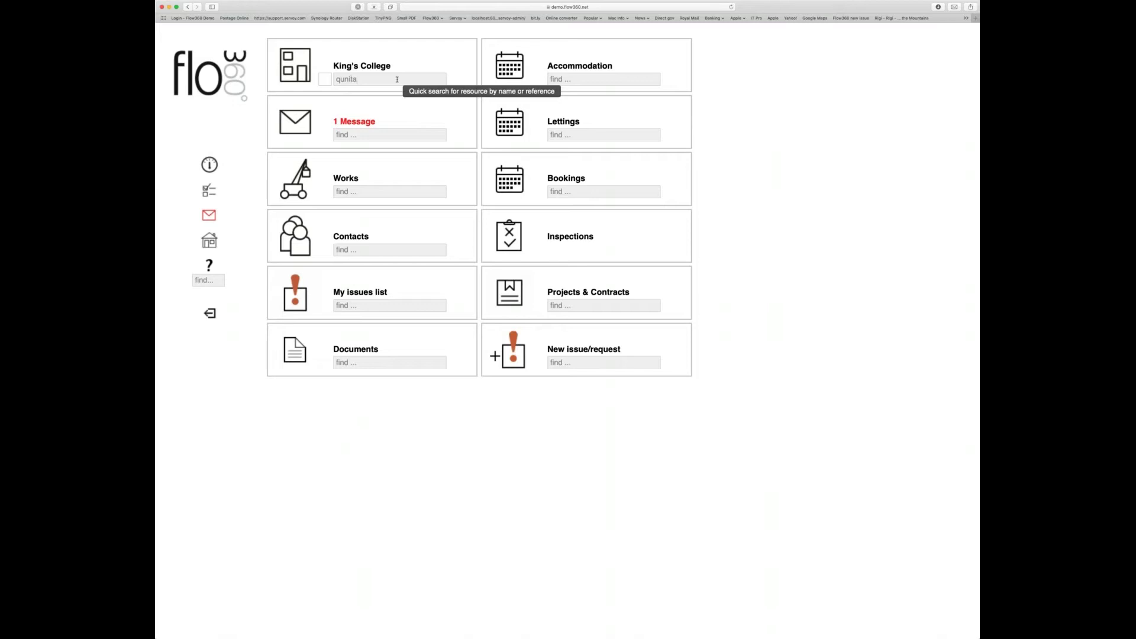
key(BackSpace)
key(BackSpace)
key(BackSpace)
key(BackSpace)
text(inta)
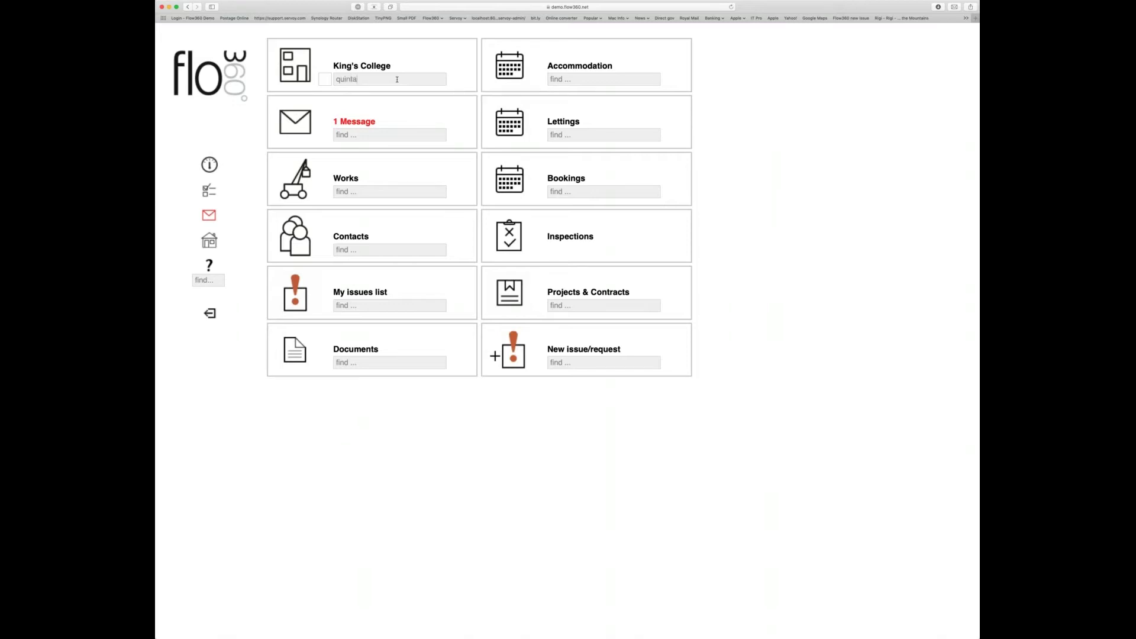
key(Return)
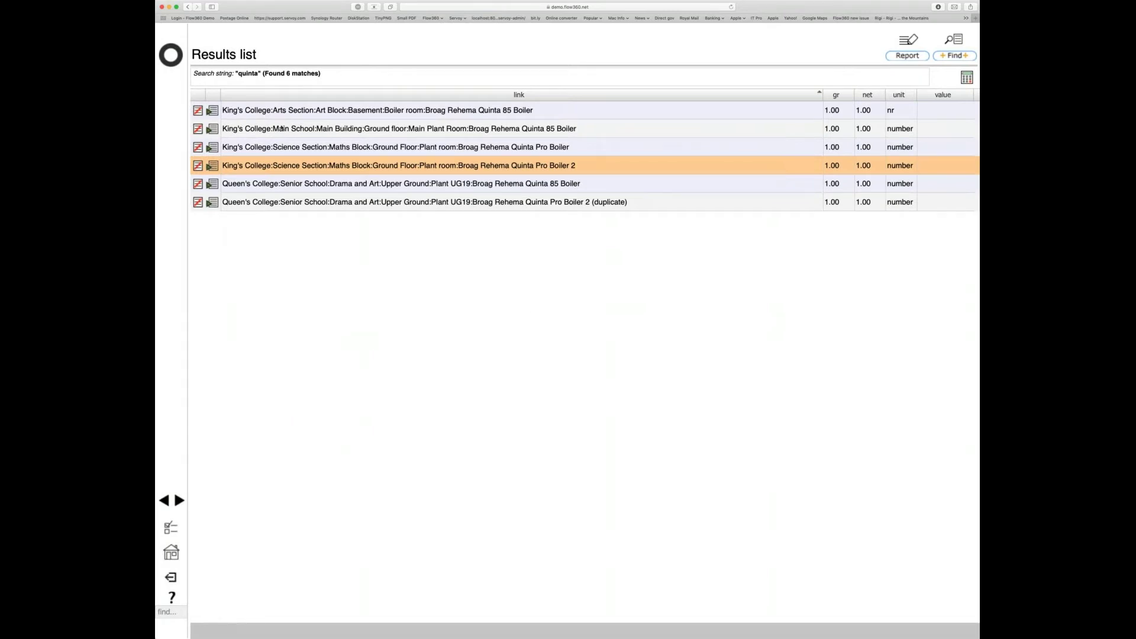
- From the Maths Block's Broag Rehema Quinta Pro Boiler, open the Quinta-Pro-Installation-Service-Manual_1 document and view its links
click(213, 129)
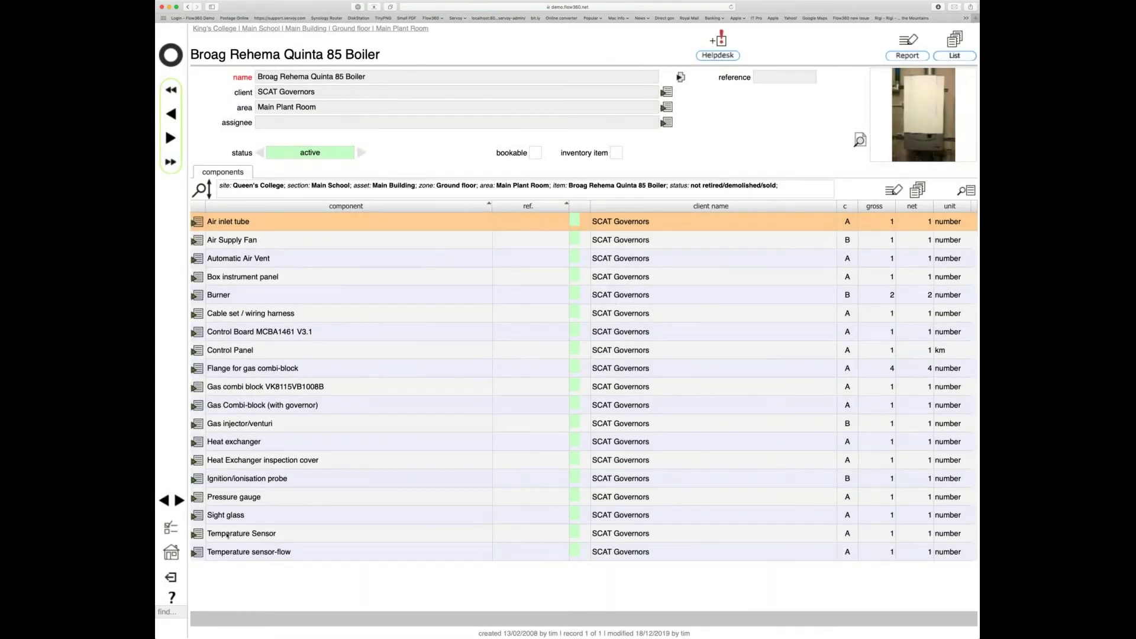
click(164, 501)
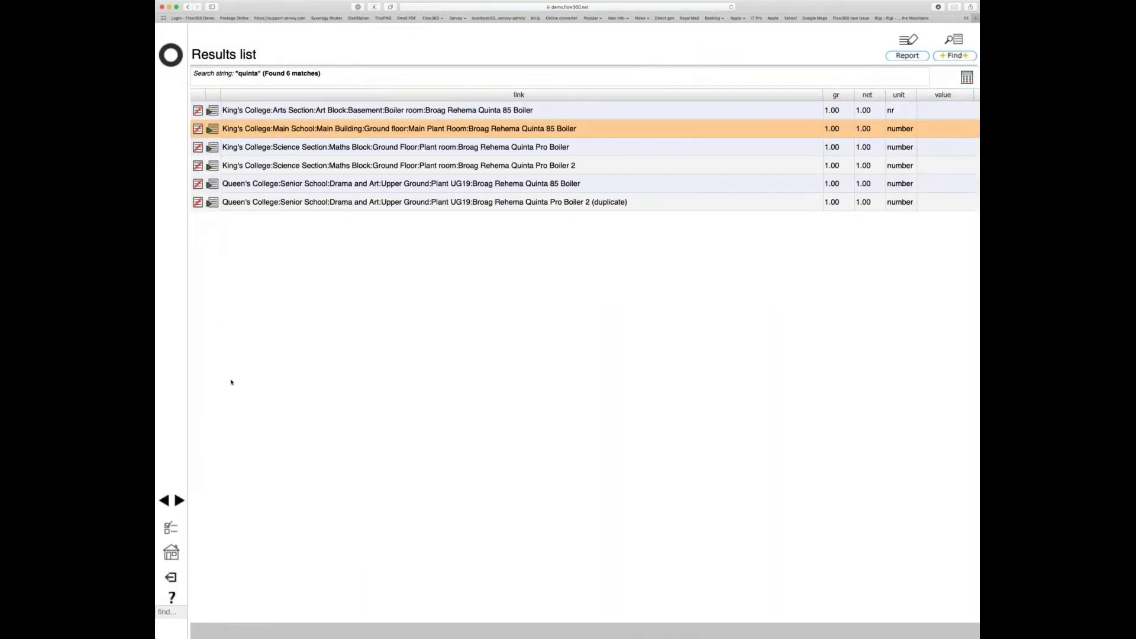
click(212, 147)
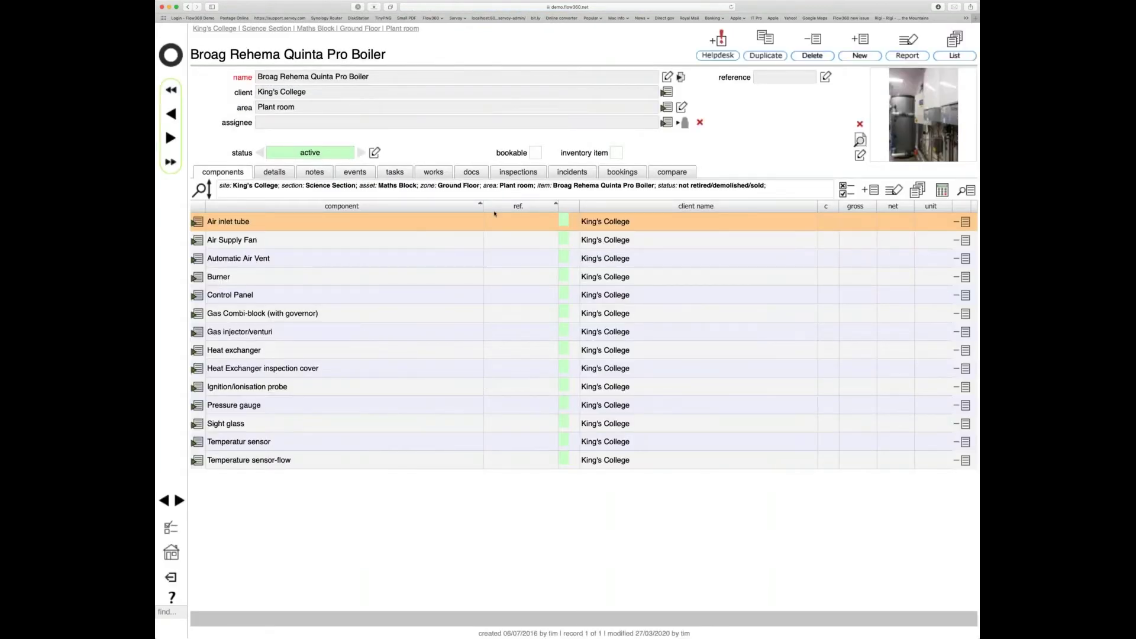
click(471, 173)
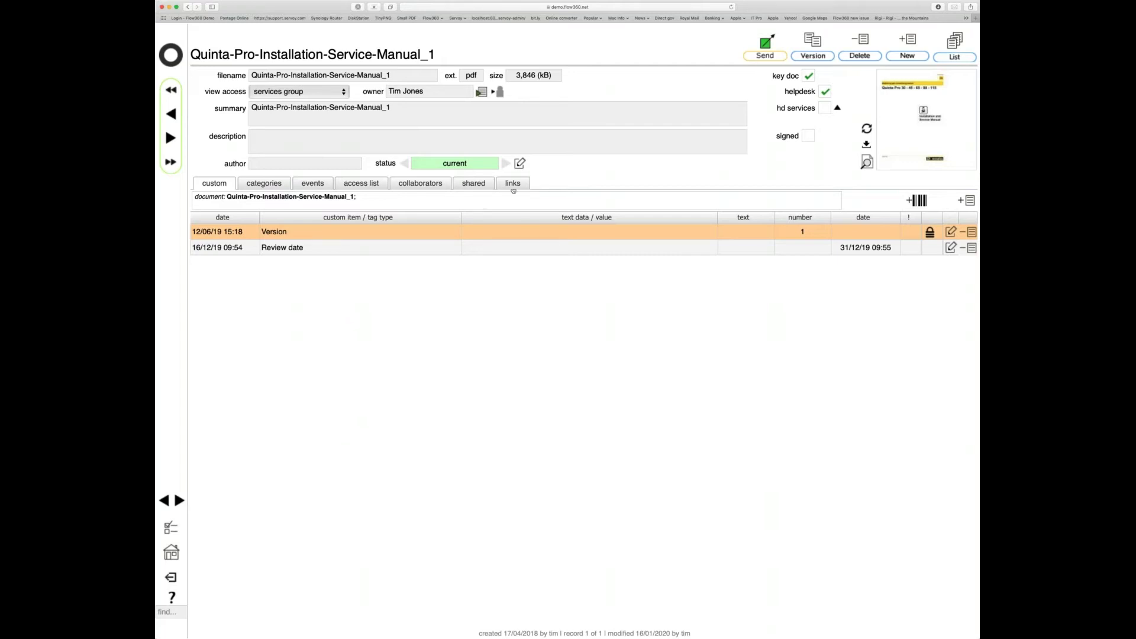
click(512, 185)
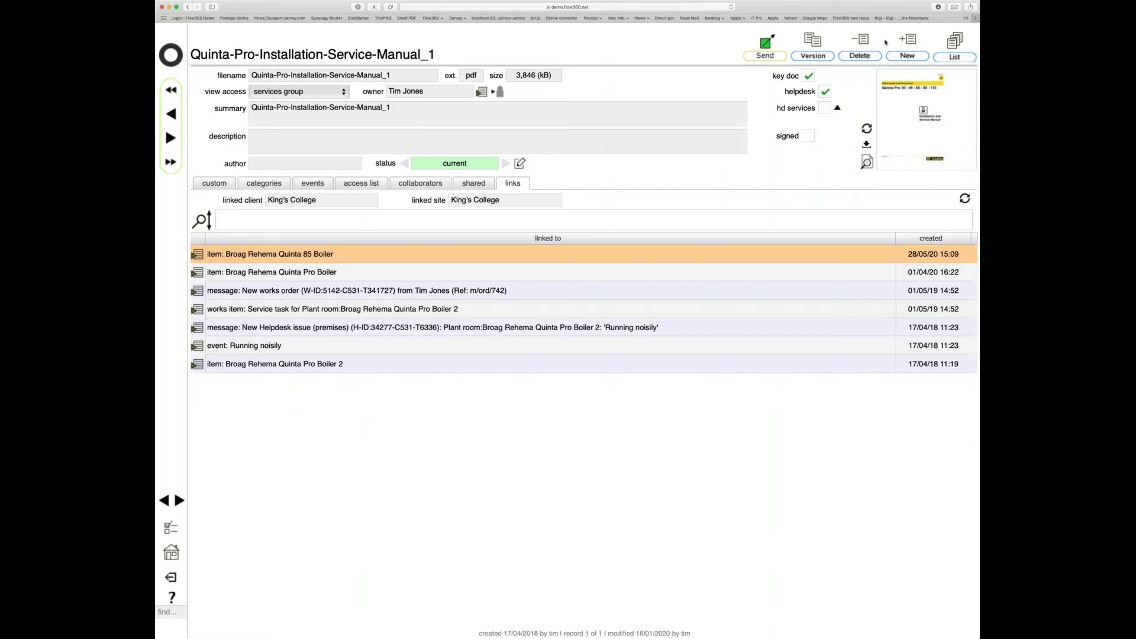
- Try to delete the installation service manual document, and open its new version upload form without uploading a file
click(862, 57)
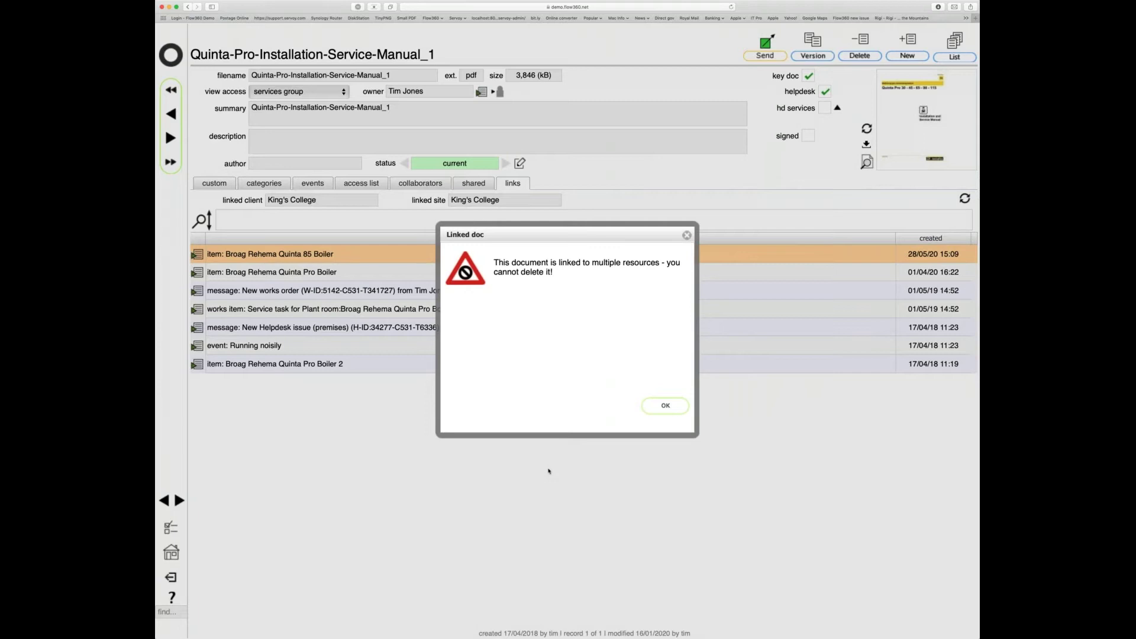
click(664, 406)
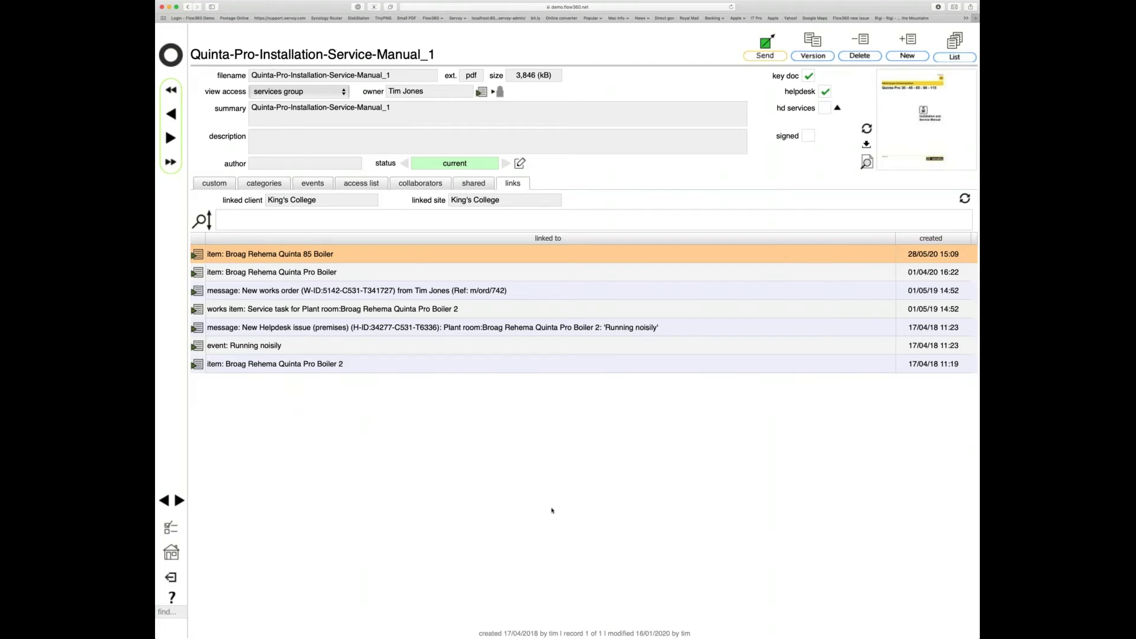
drag(421, 91, 389, 90)
click(749, 167)
click(813, 56)
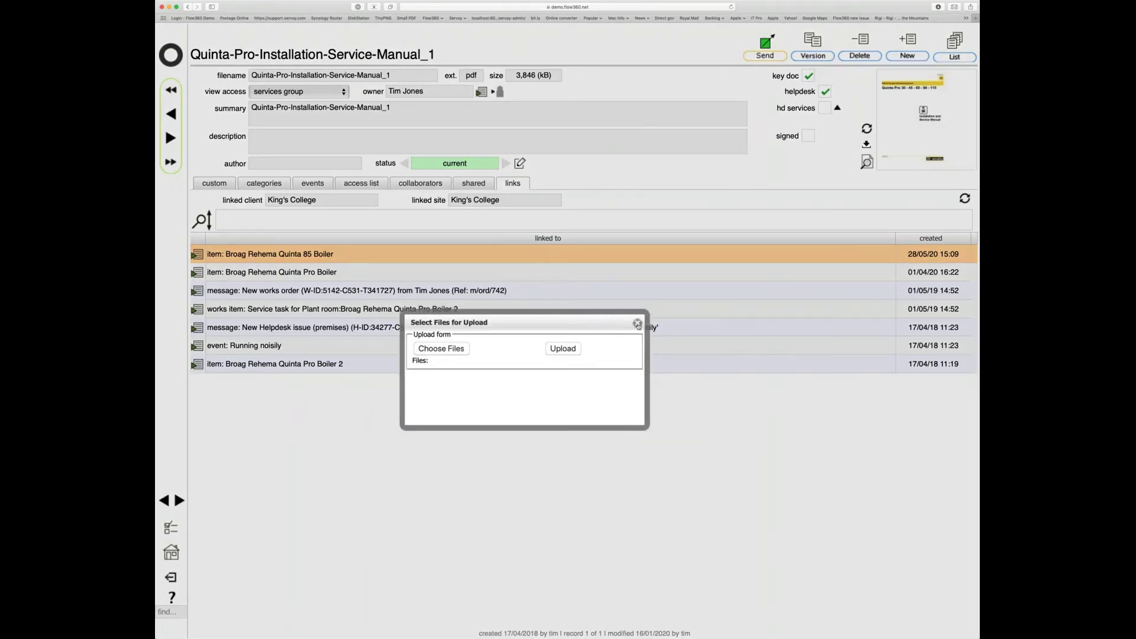
click(637, 322)
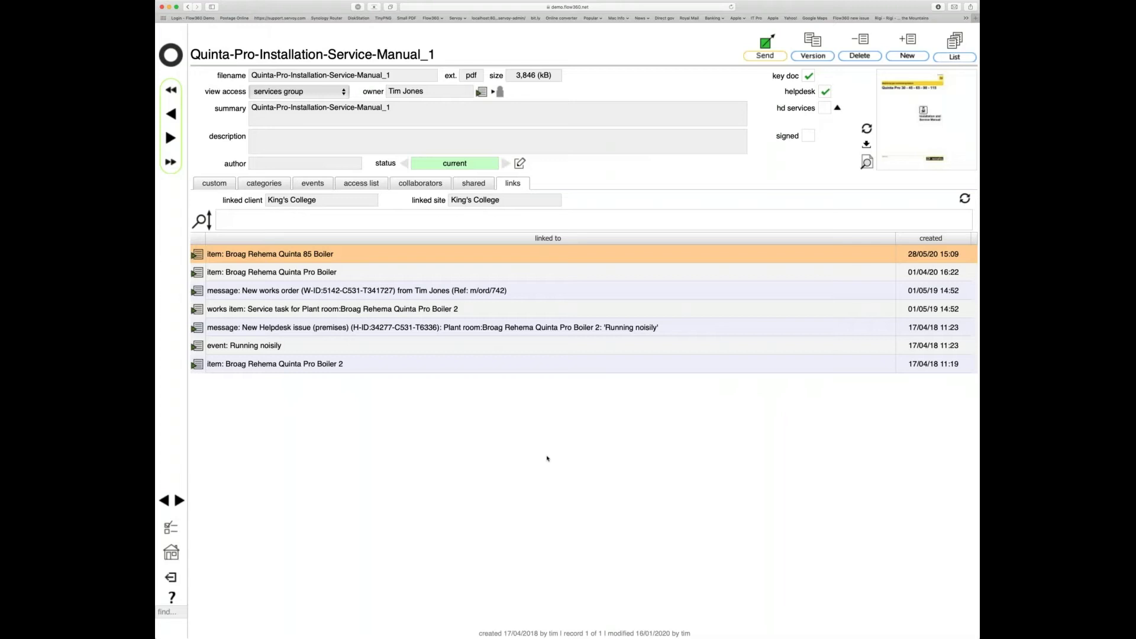
- Search the King's College resources for "KITCHEN 16" and open the documents of the Kitchen 16 area
click(172, 56)
click(366, 79)
text(kitchen)
key(Return)
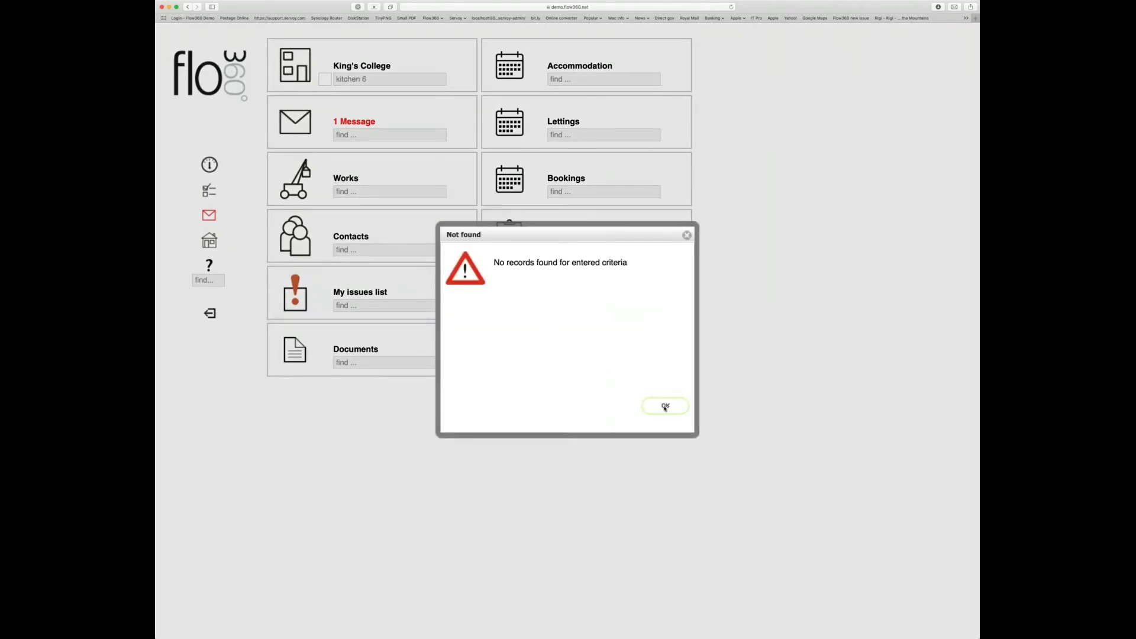
click(664, 407)
text(KITCHEN 16)
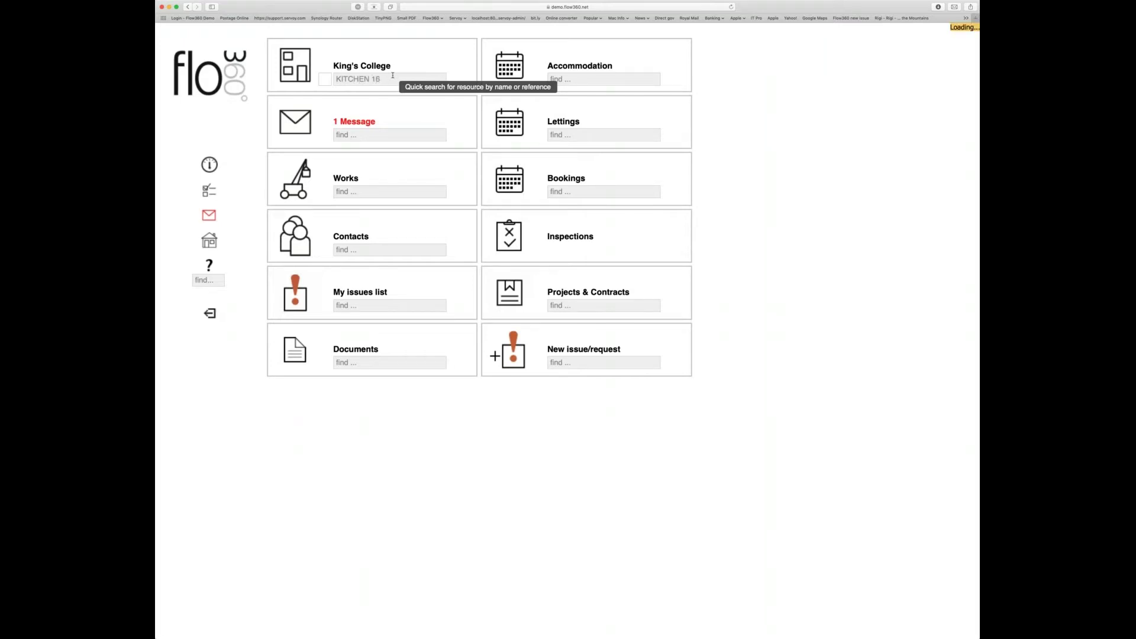
key(Return)
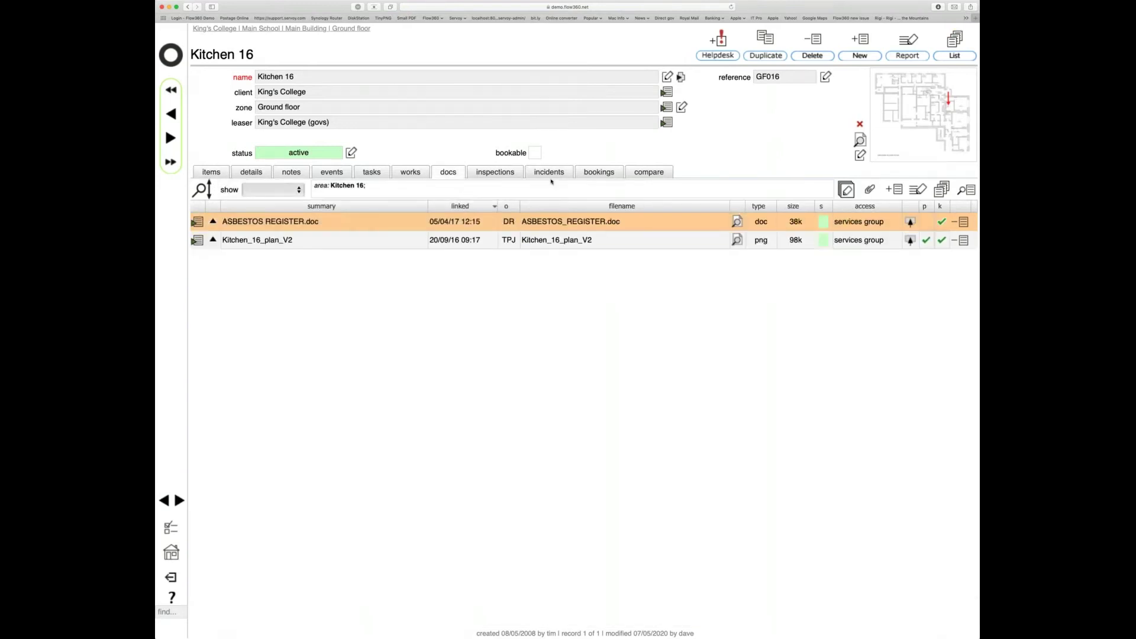
- Preview the Kitchen 16 floor plan at full size, examine the room marked by the arrow, and return to the Kitchen 16 record
click(920, 114)
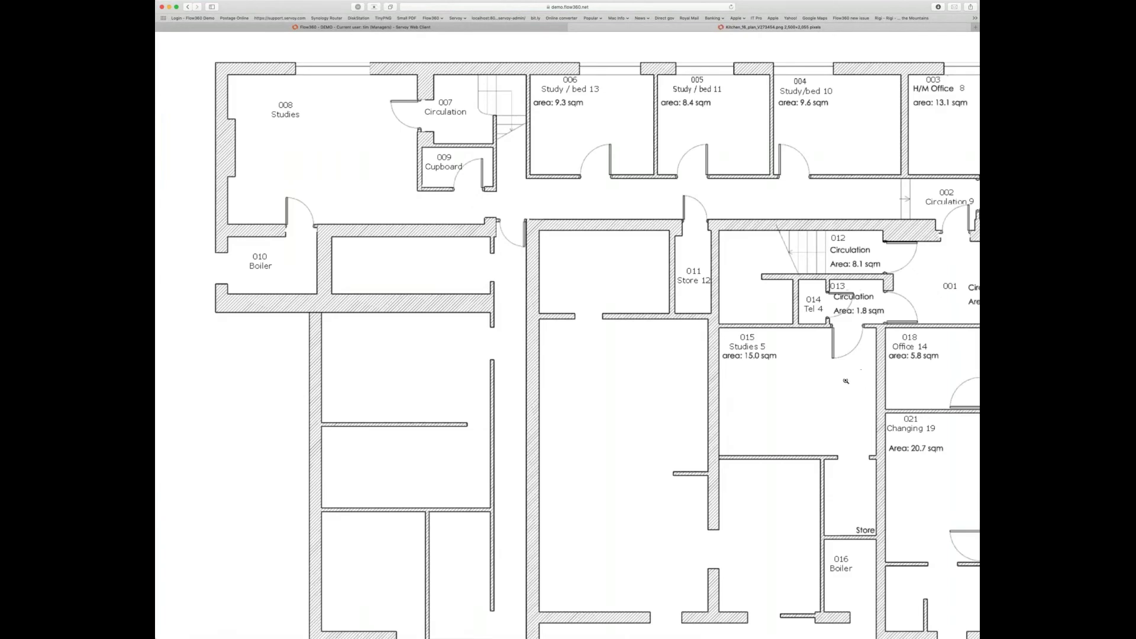
scroll(846, 382, right, 10)
scroll(847, 382, down, 3)
scroll(670, 398, up, 3)
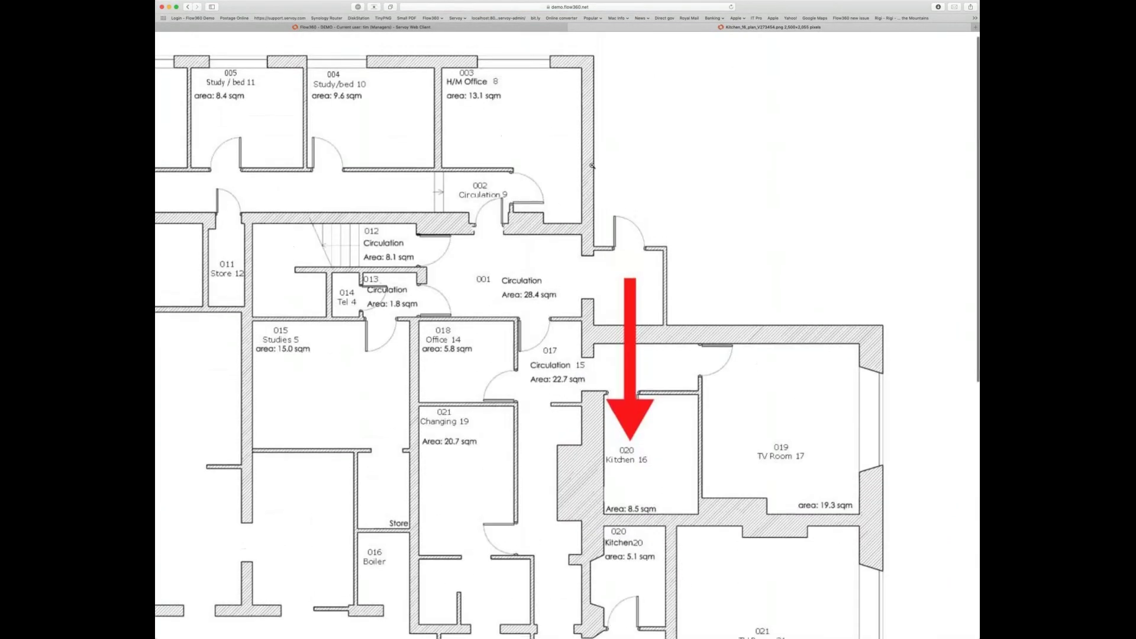
scroll(671, 398, left, 3)
click(483, 27)
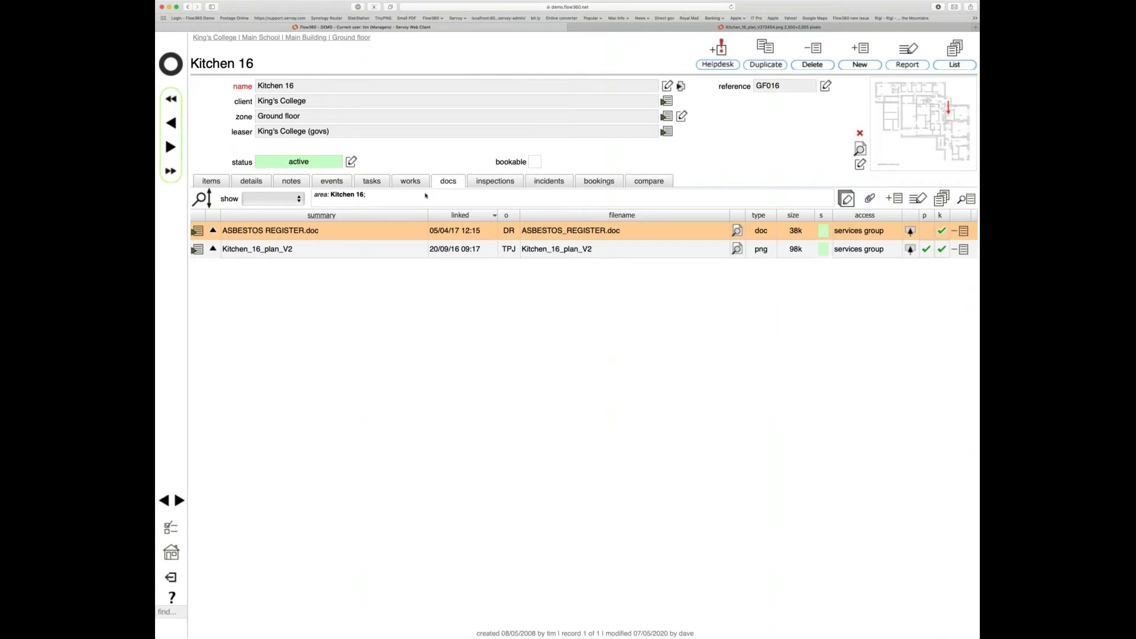
- Open the Kitchen_16_plan_V2 document and upload a new version of it
click(197, 249)
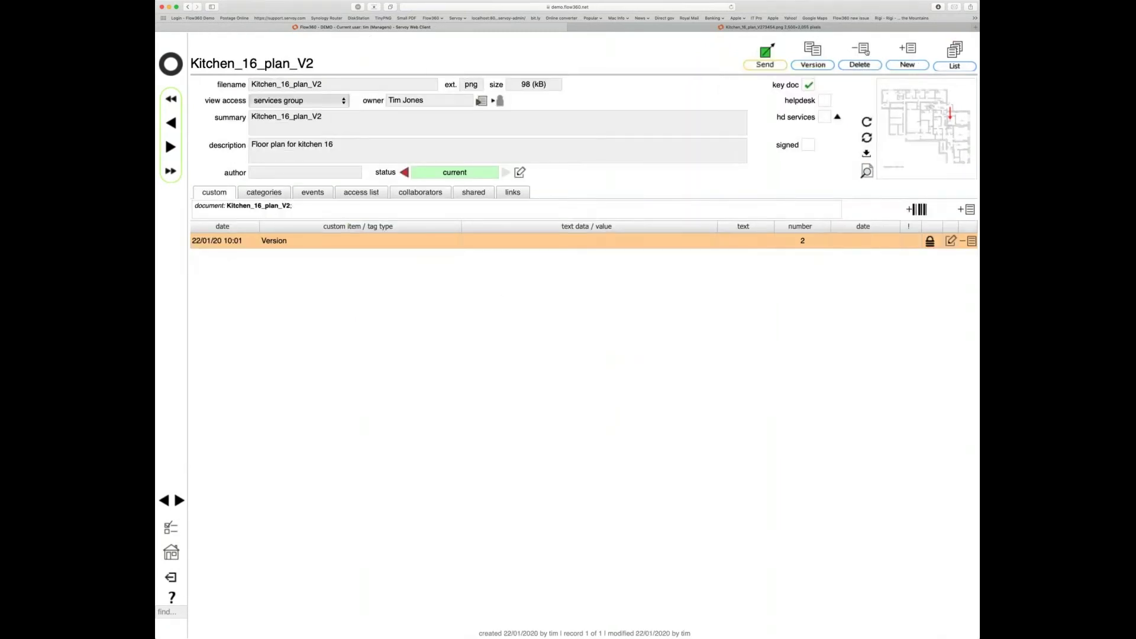
click(813, 64)
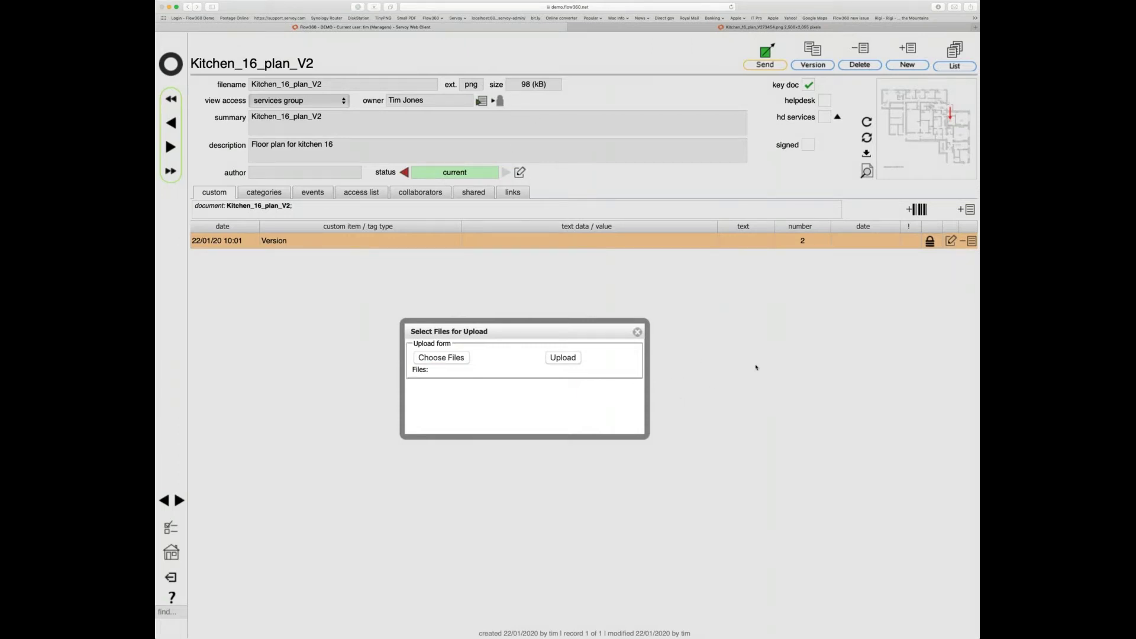
click(577, 363)
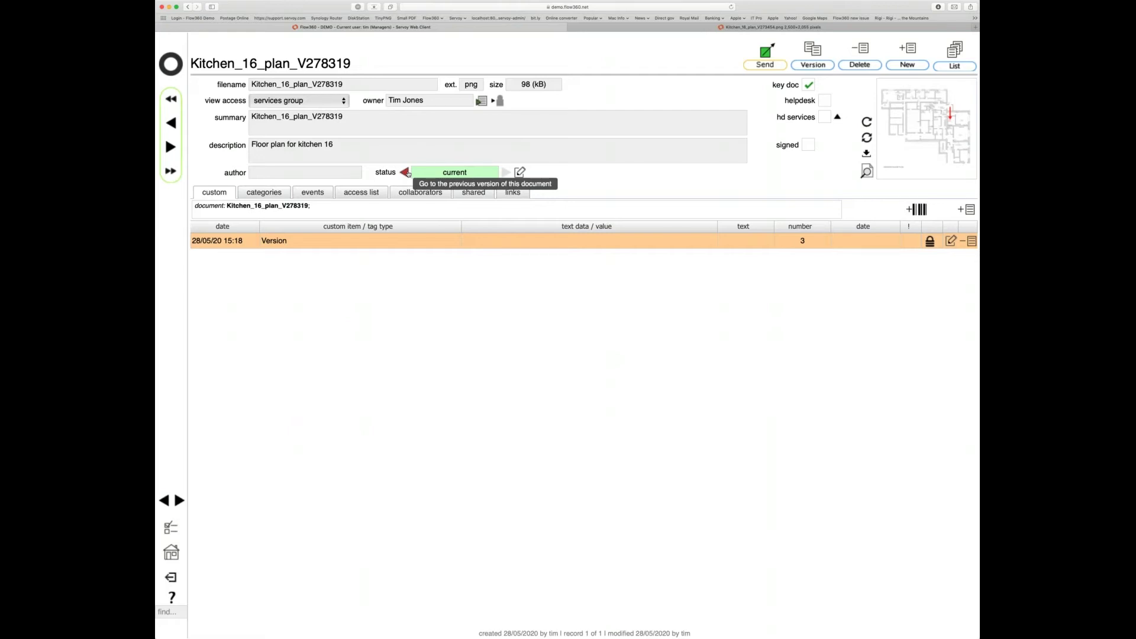
- Step back through the superseded versions of the Kitchen 16 plan to version 1
click(407, 173)
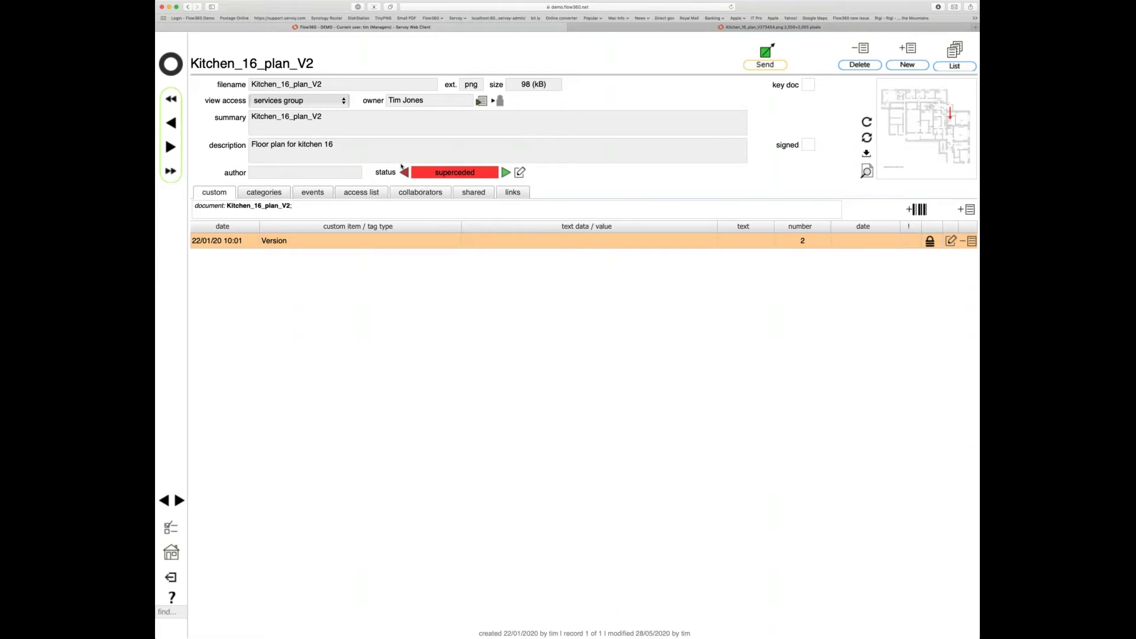
click(405, 173)
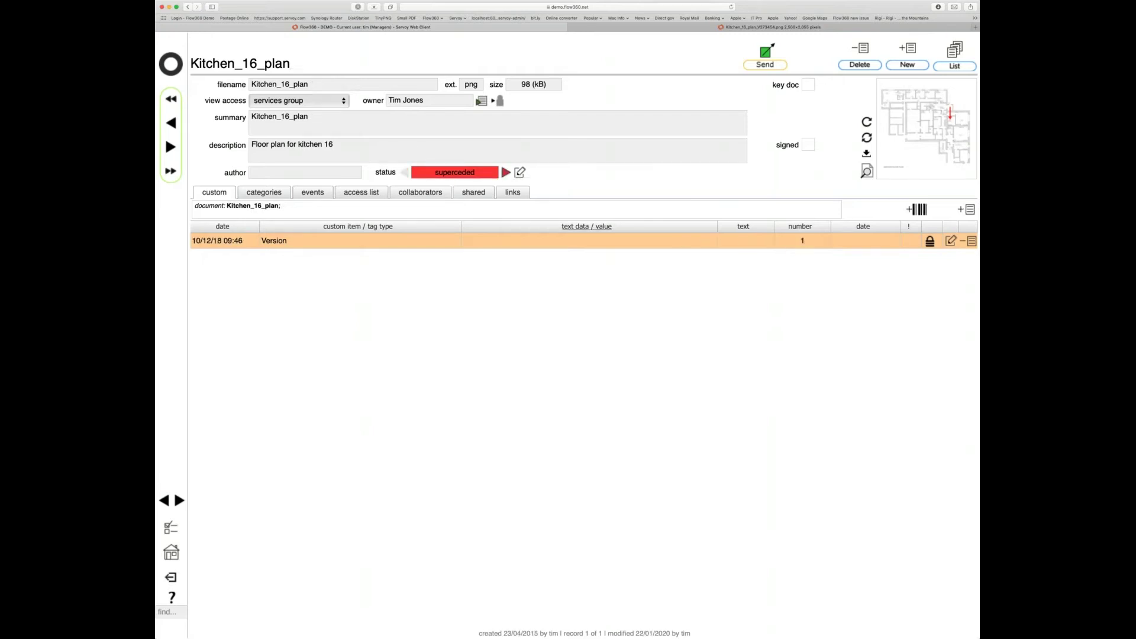
mouse_move(483, 176)
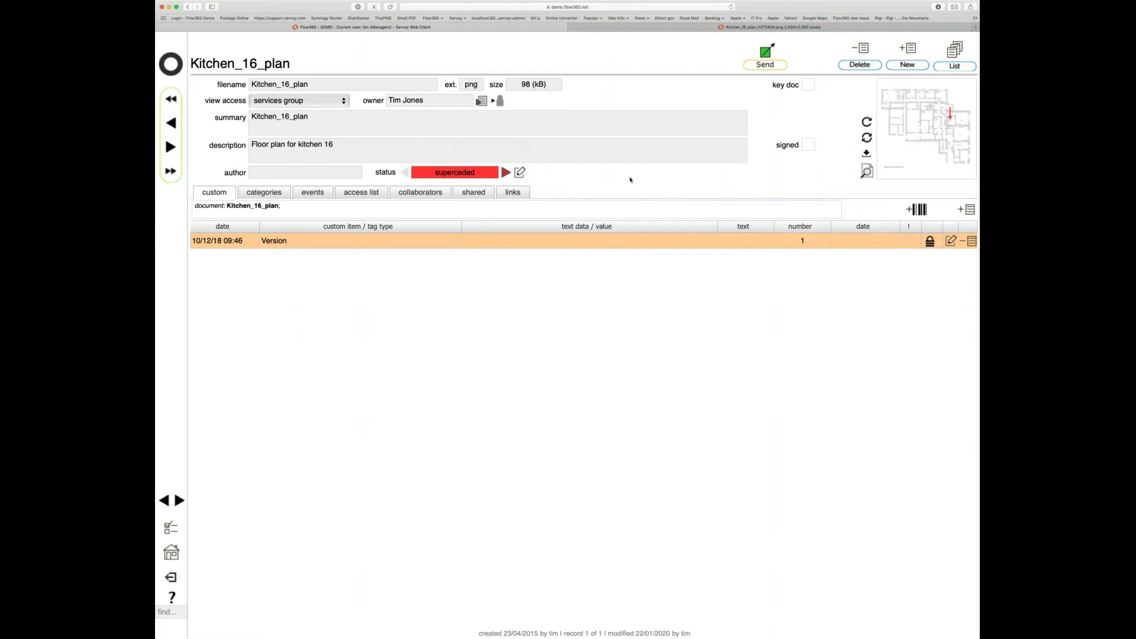
- Return to the current version of the Kitchen 16 plan and open the Check security event from its links
click(505, 172)
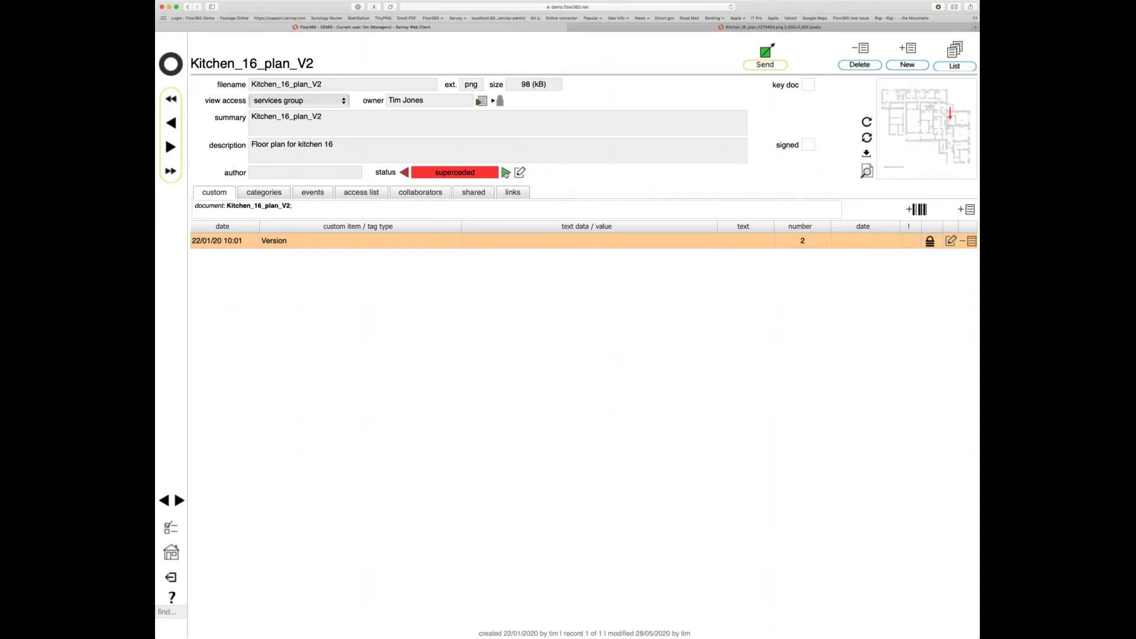
click(506, 172)
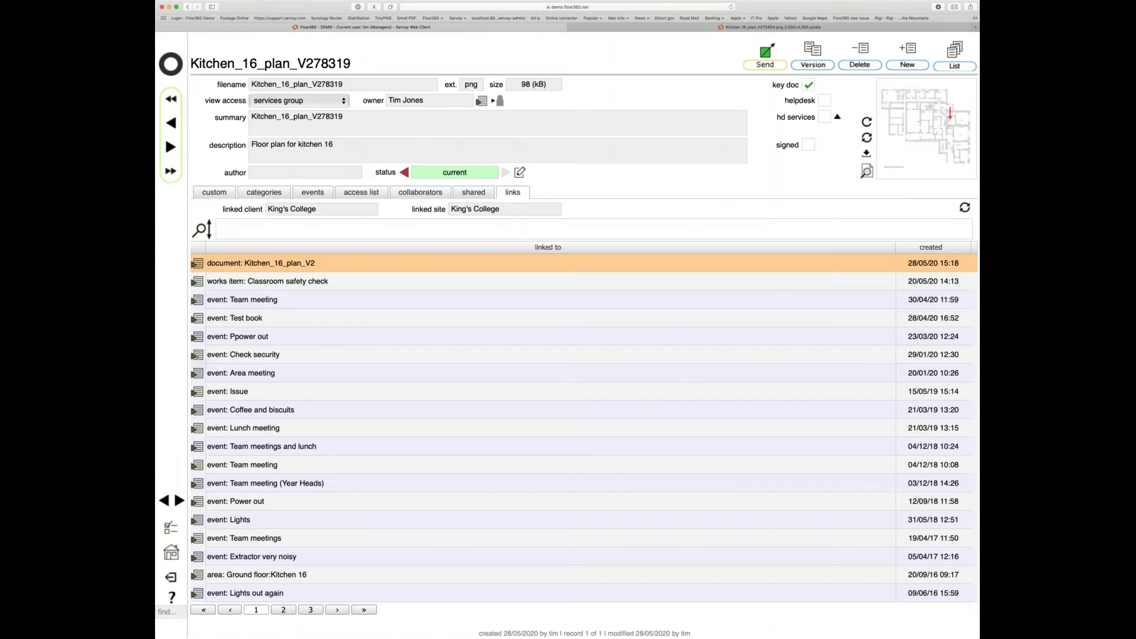
click(197, 355)
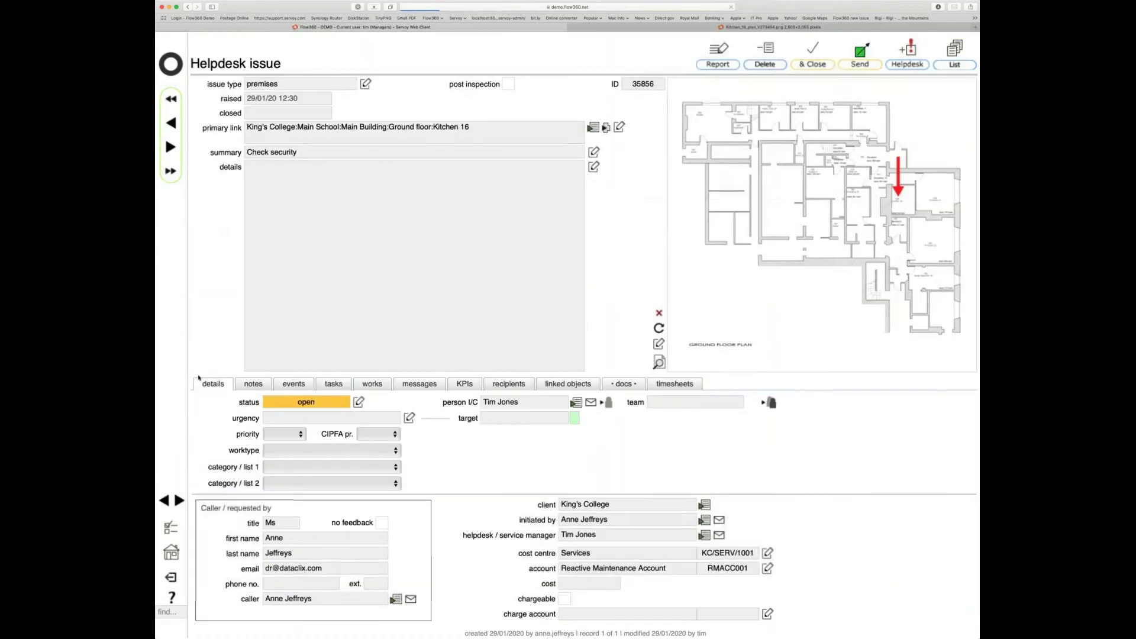
- Review the documents linked to the Check security helpdesk issue and return to the Kitchen_16_plan_V278319 document
click(621, 385)
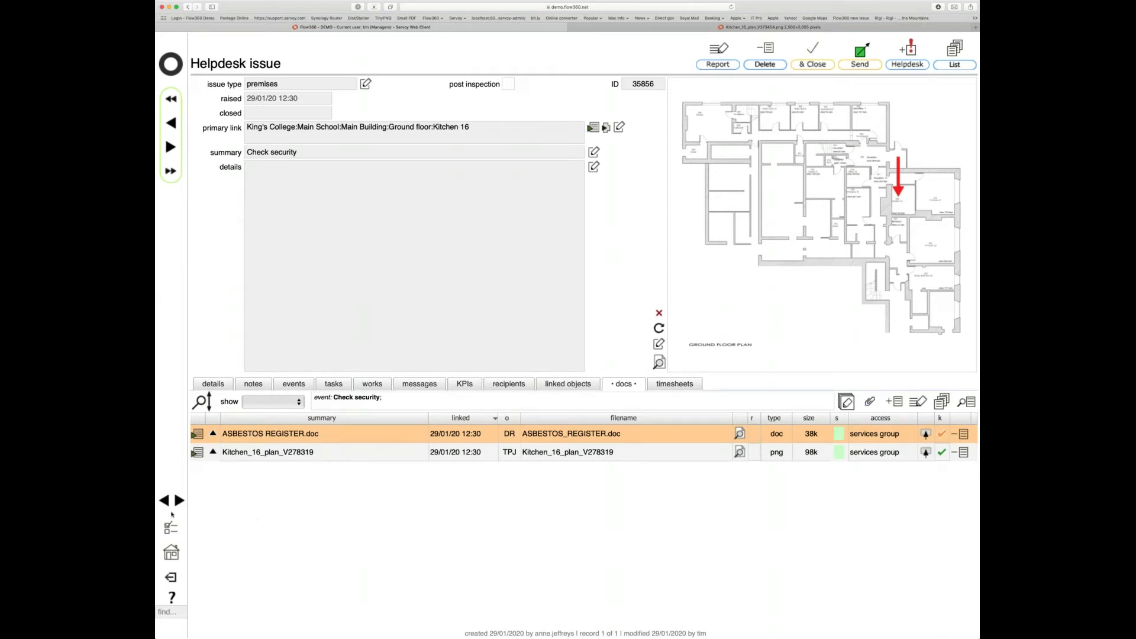
click(162, 503)
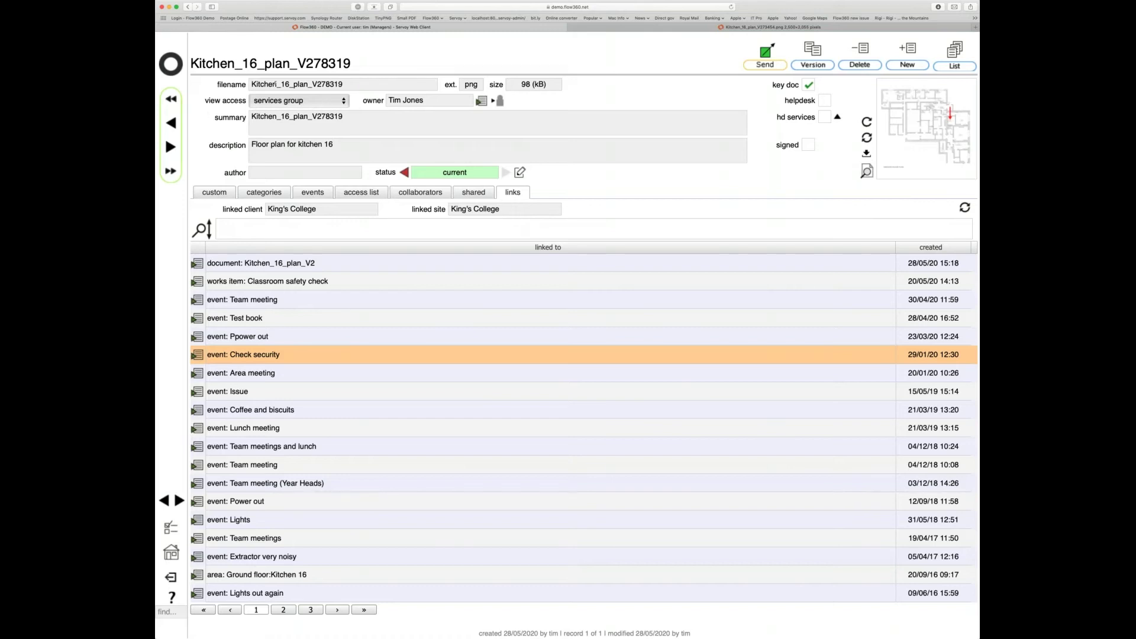
mouse_move(325, 103)
- In the user preferences, try site group, client group and private as default view access for uploaded documents, and restore services group
click(170, 529)
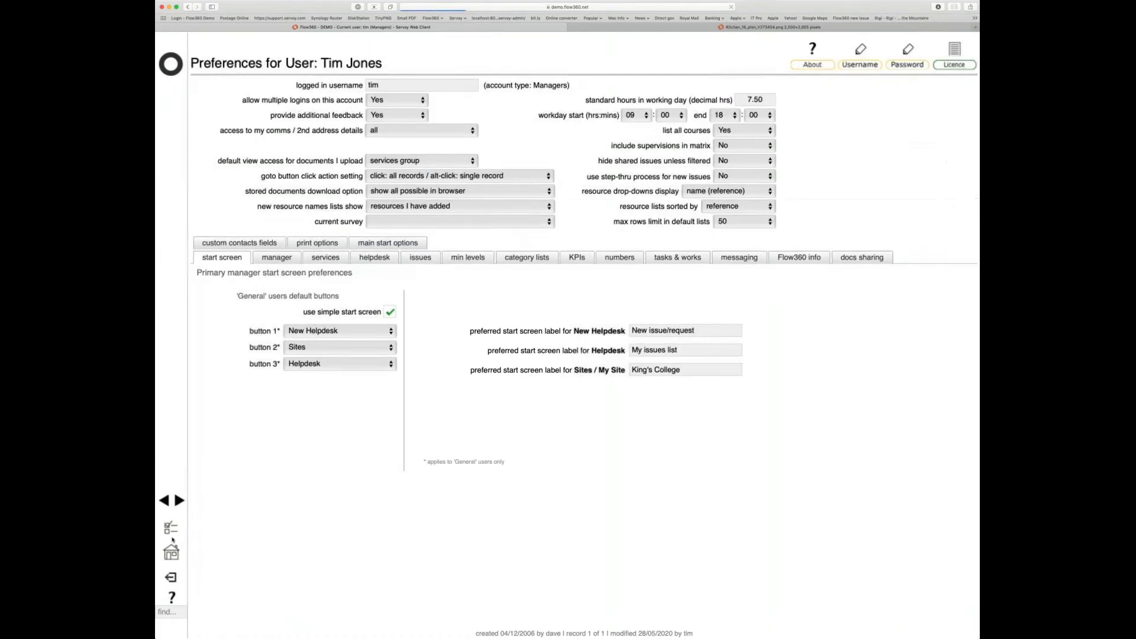
drag(218, 160, 362, 164)
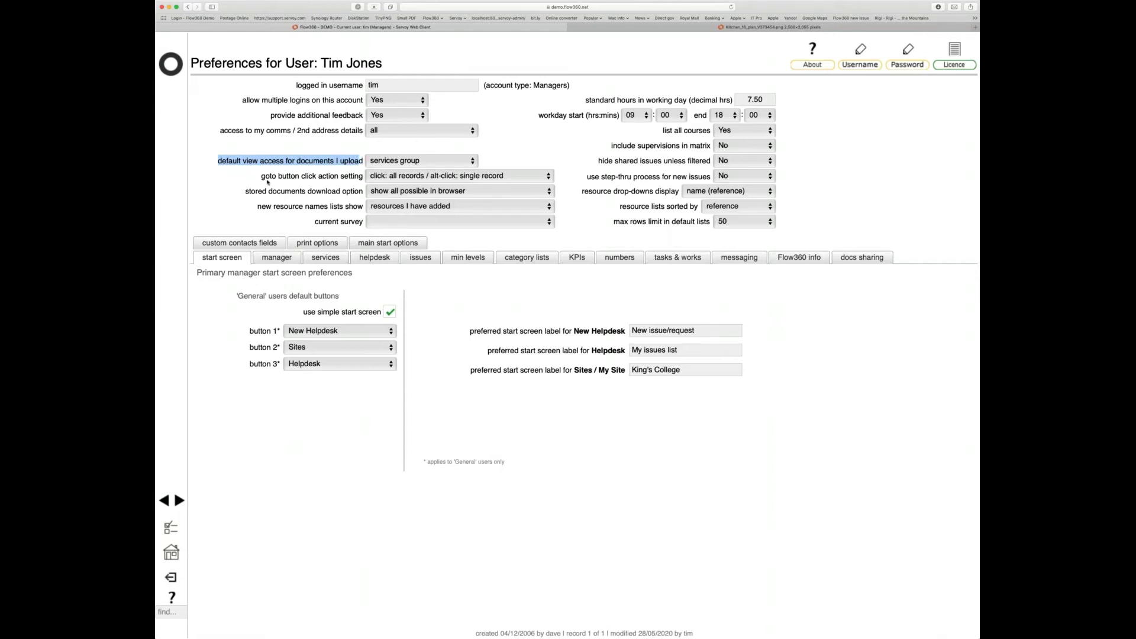
click(223, 179)
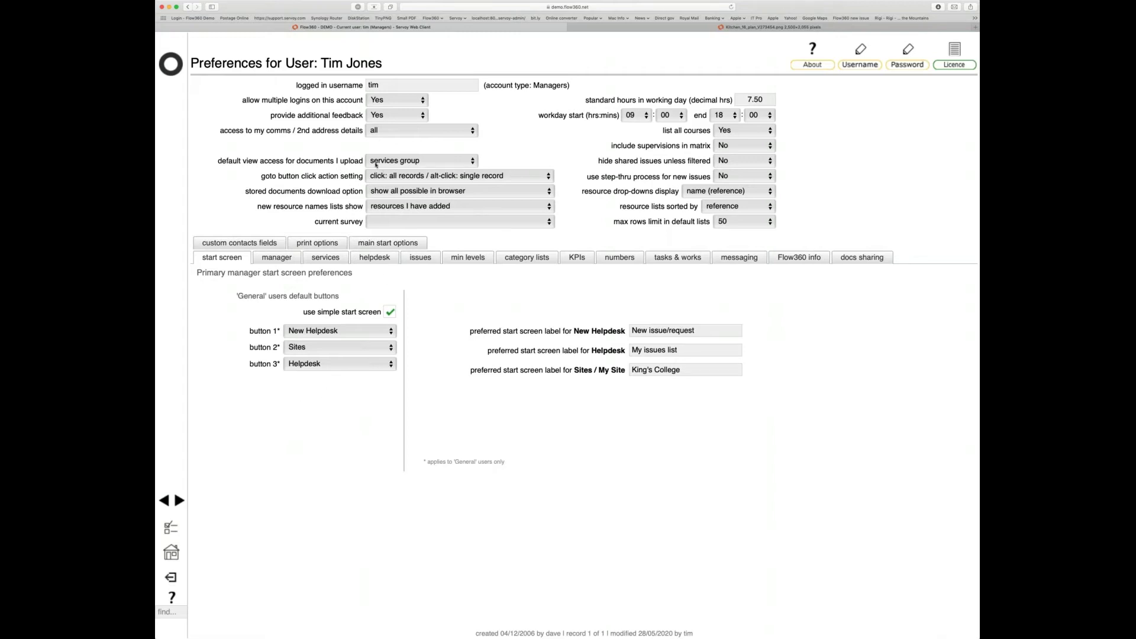
mouse_move(447, 164)
click(489, 145)
click(452, 161)
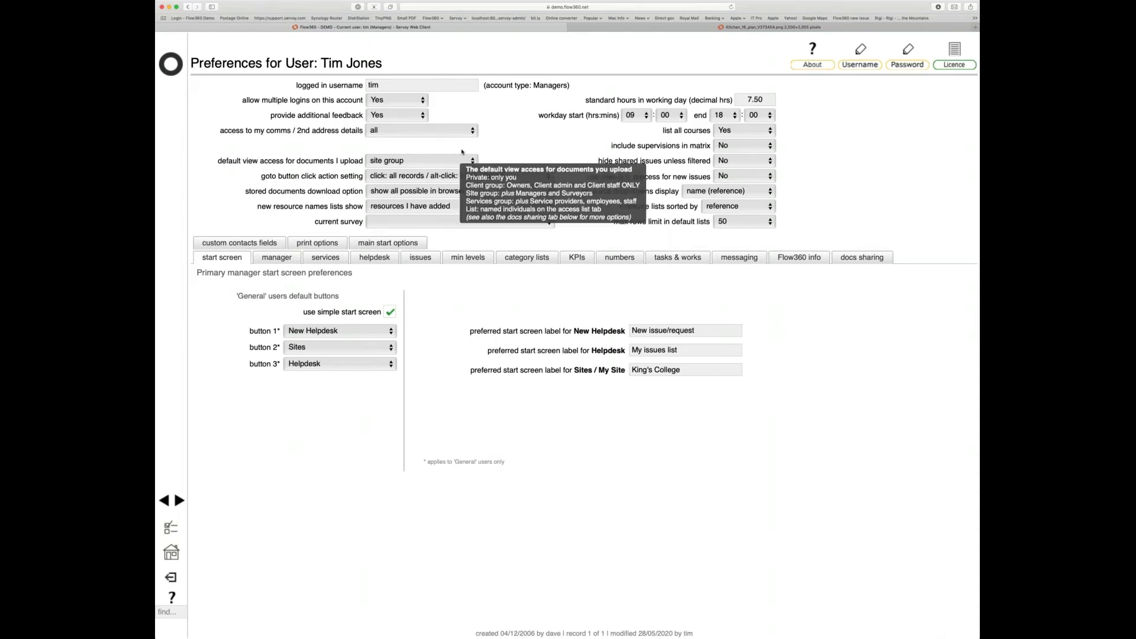
click(492, 152)
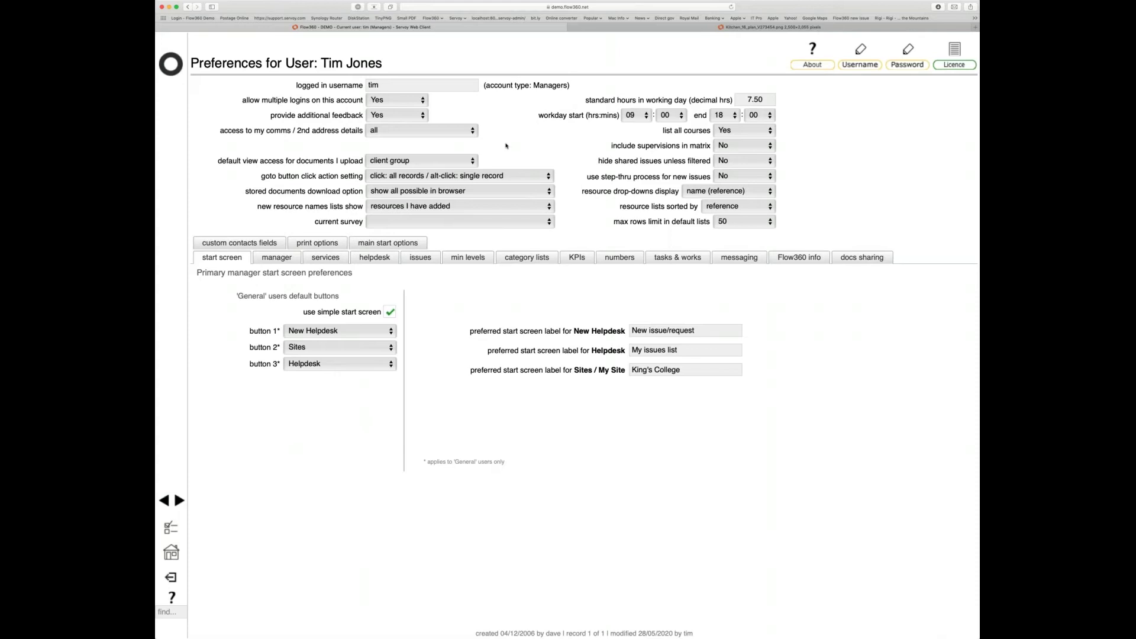
mouse_move(453, 155)
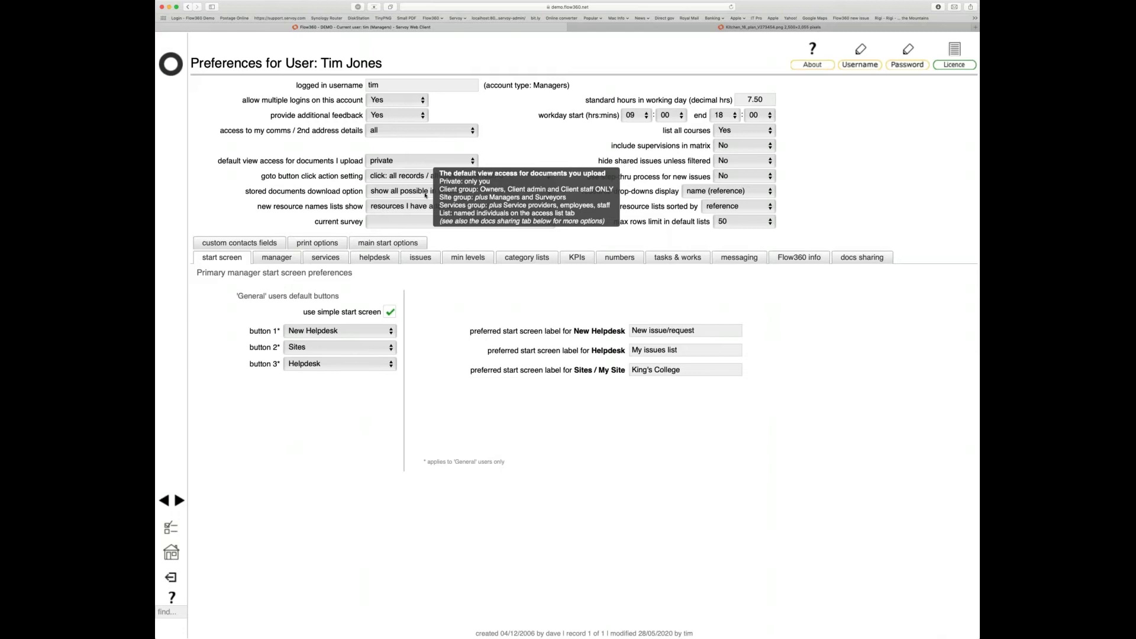
click(456, 221)
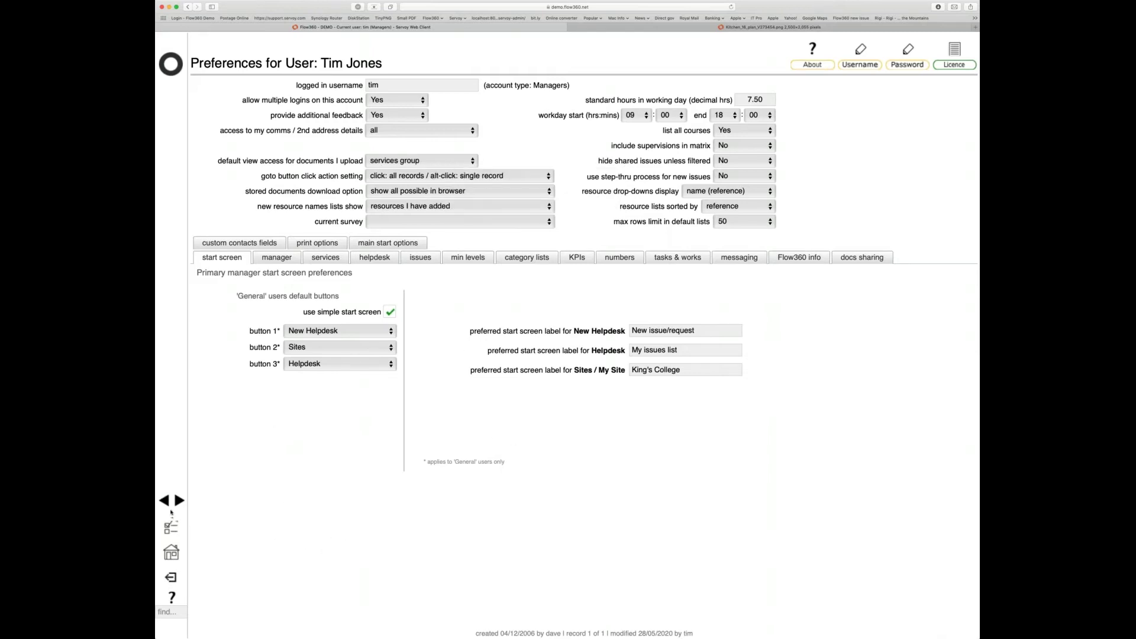
- Return to the Kitchen_16_plan_V278319 document and examine its key doc, helpdesk and hd services flags
click(165, 501)
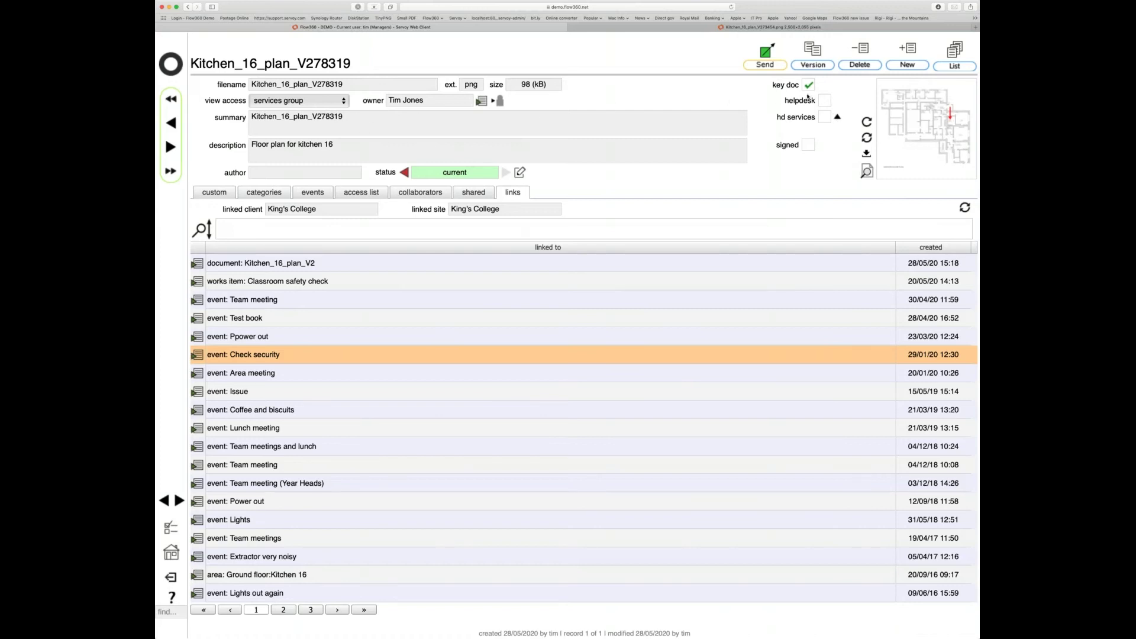
scroll(902, 148, up, 5)
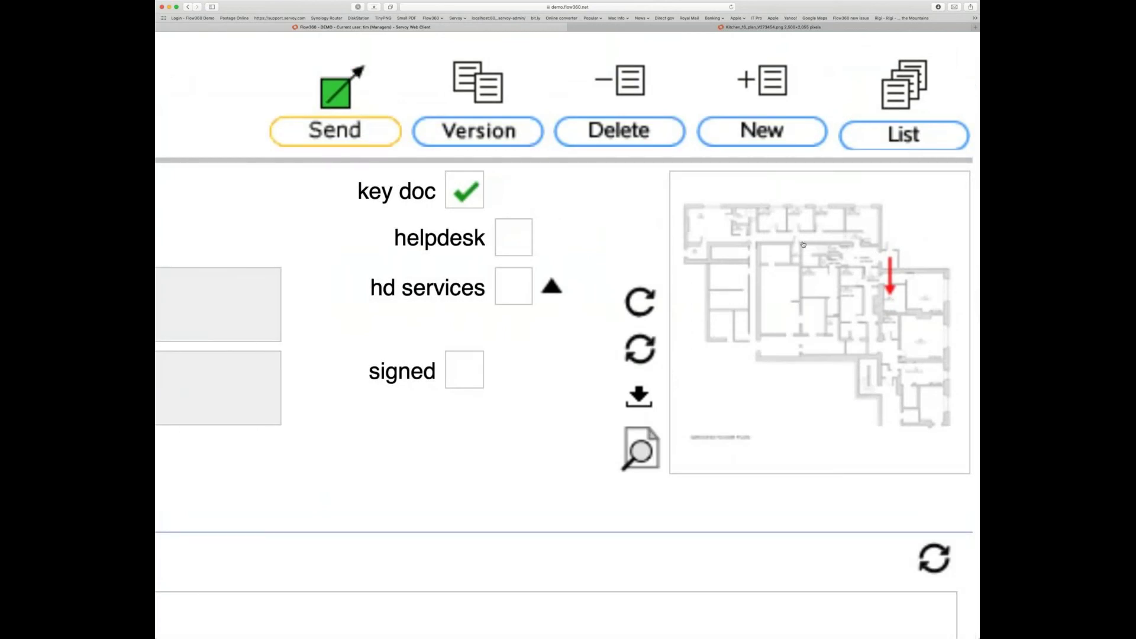
scroll(803, 244, down, 5)
key(super+equal)
key(super+equal)
key(super+equal)
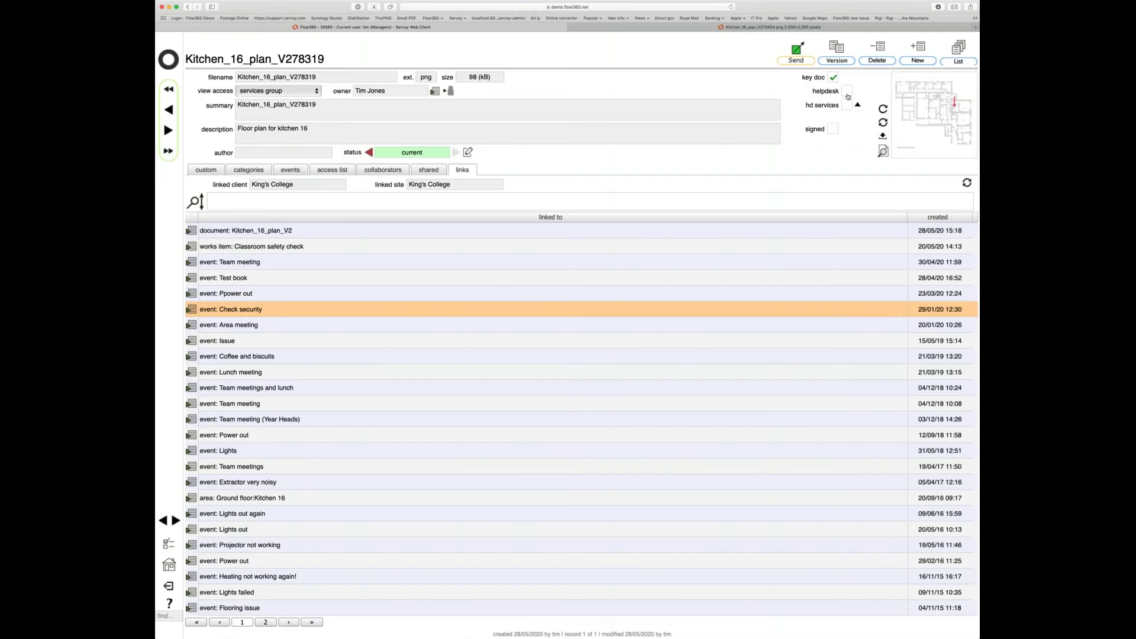
- Request the helpdesk key document flag but decline it, and try to change the document's view access while it is a key document
click(846, 92)
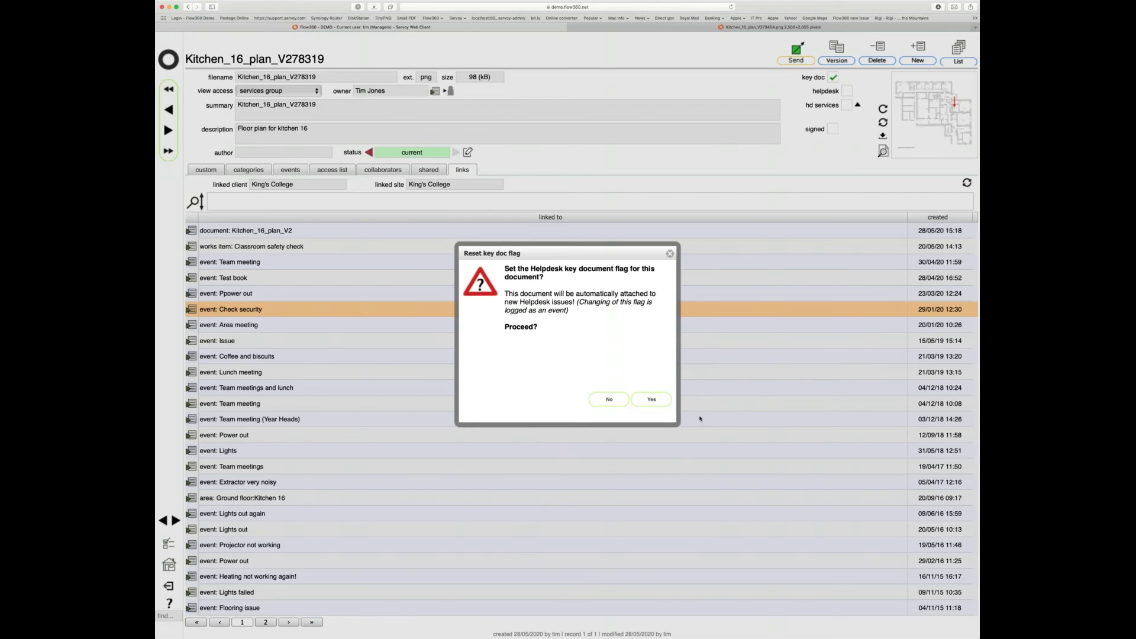
click(617, 405)
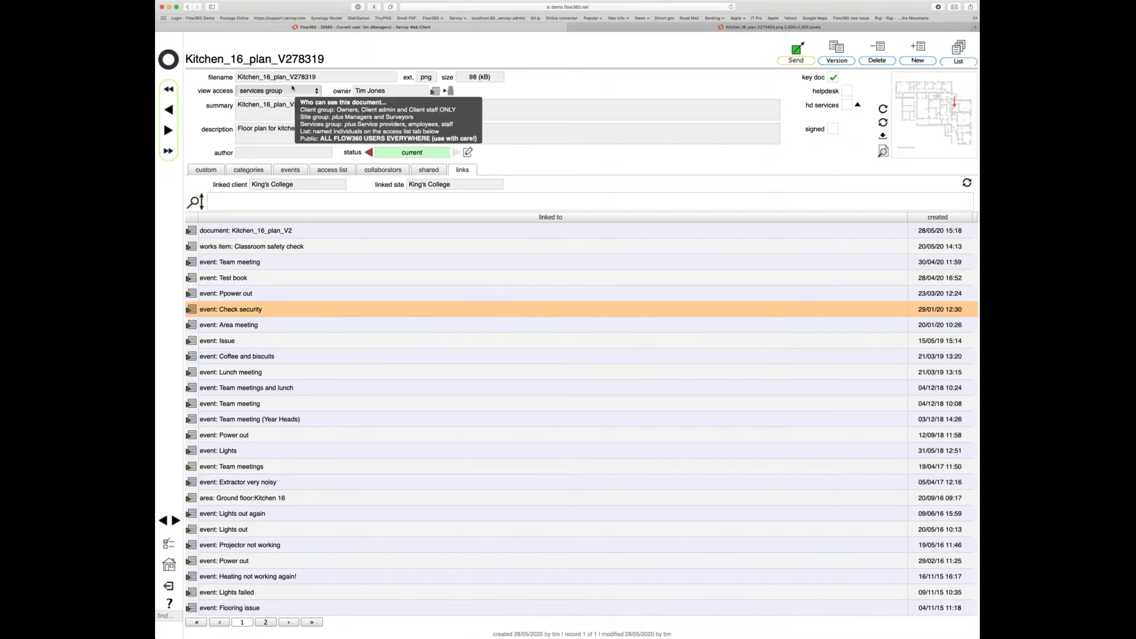
click(303, 94)
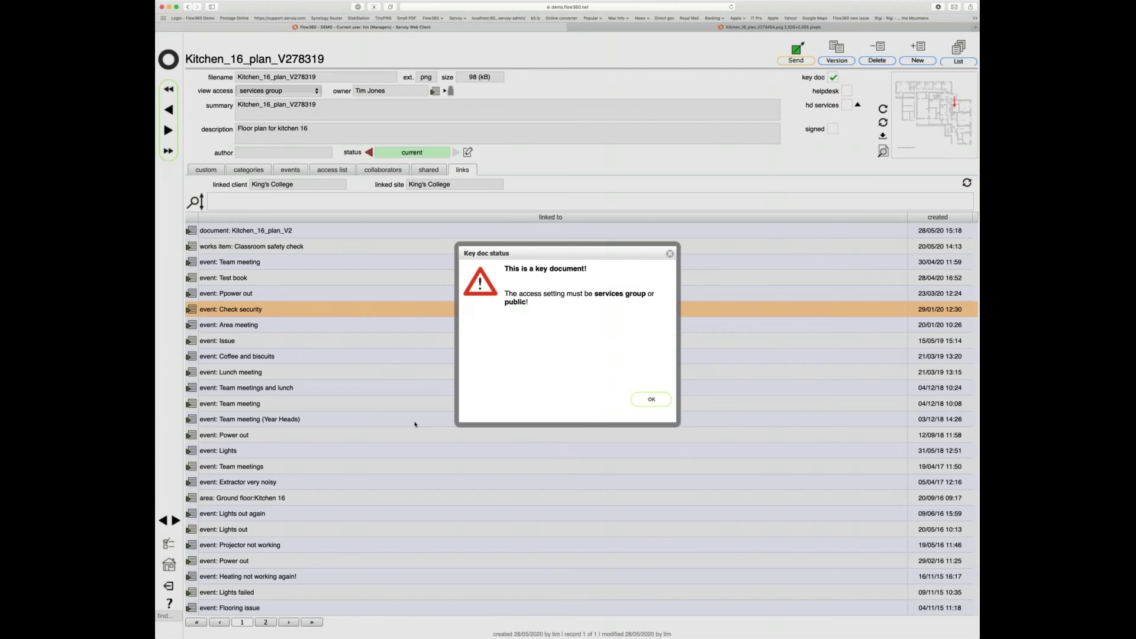
click(662, 405)
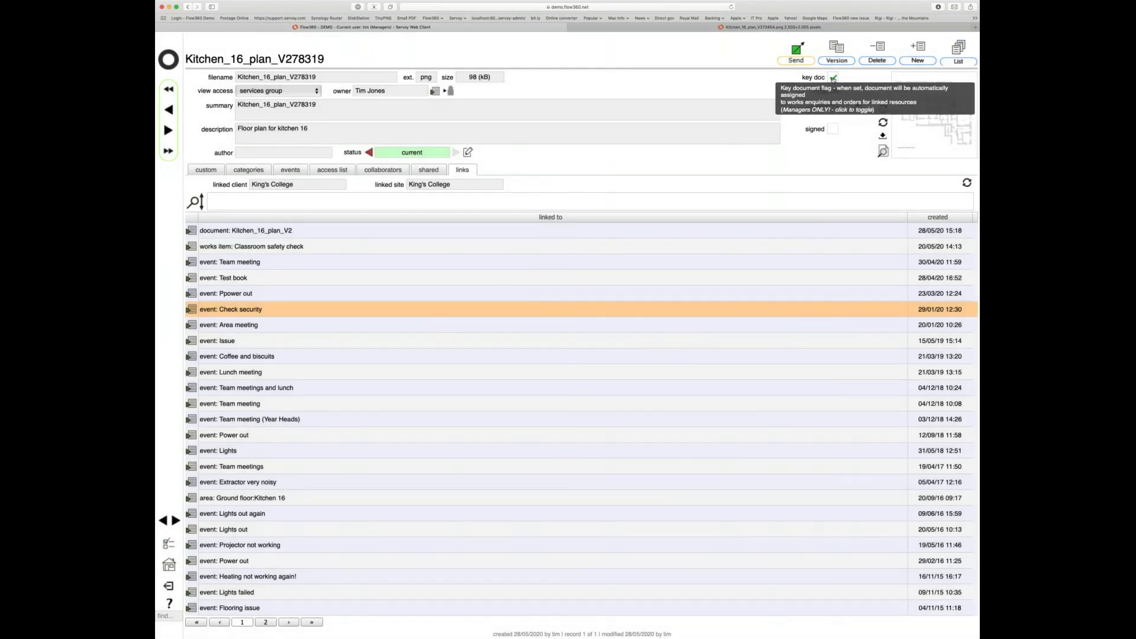
- Remove the global key document flag from the Kitchen 16 plan and try again to change its view access
click(833, 79)
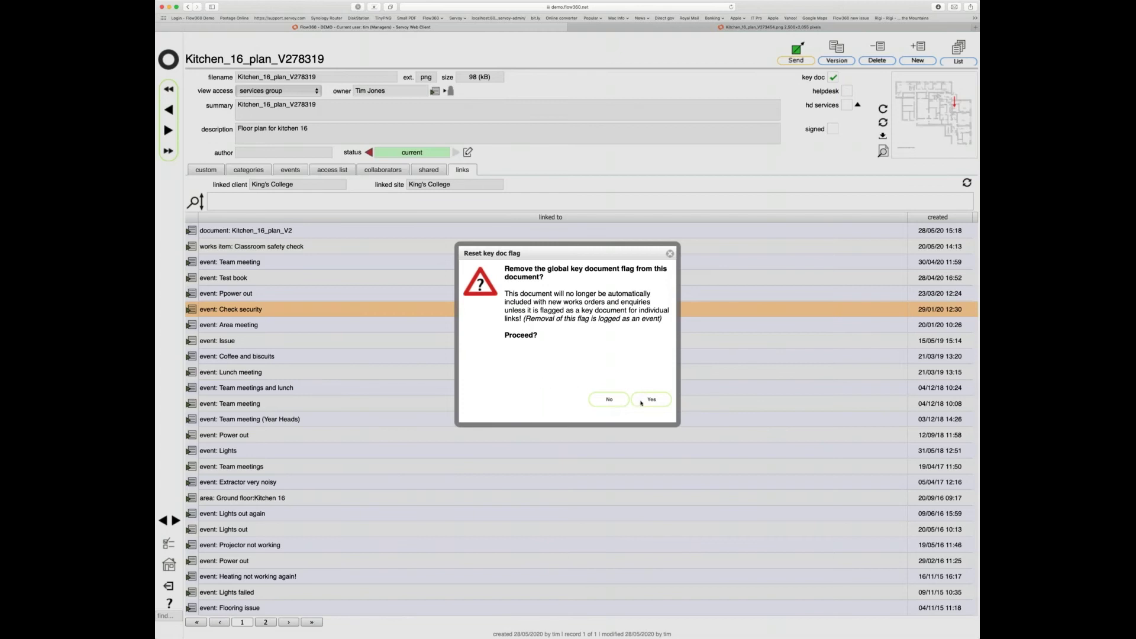
click(645, 402)
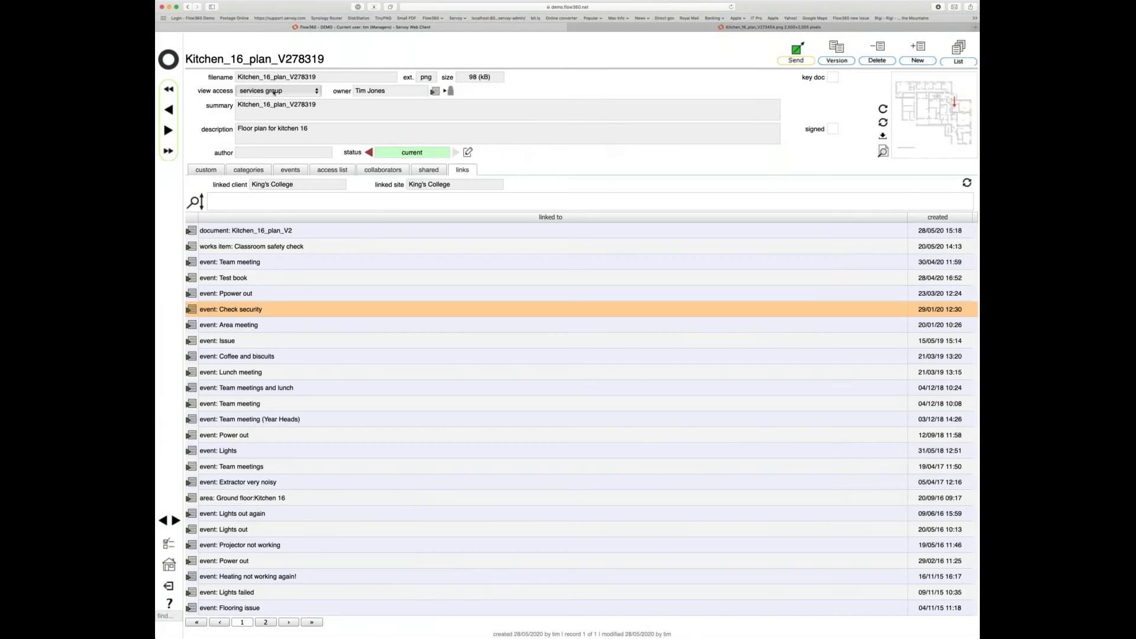
mouse_move(274, 92)
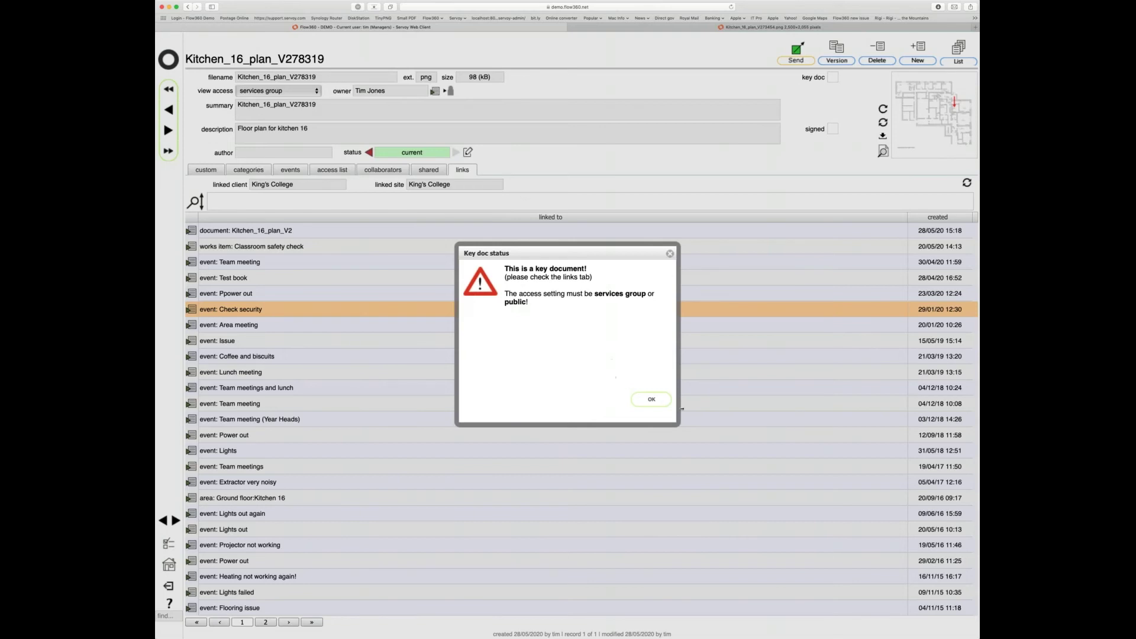
click(652, 400)
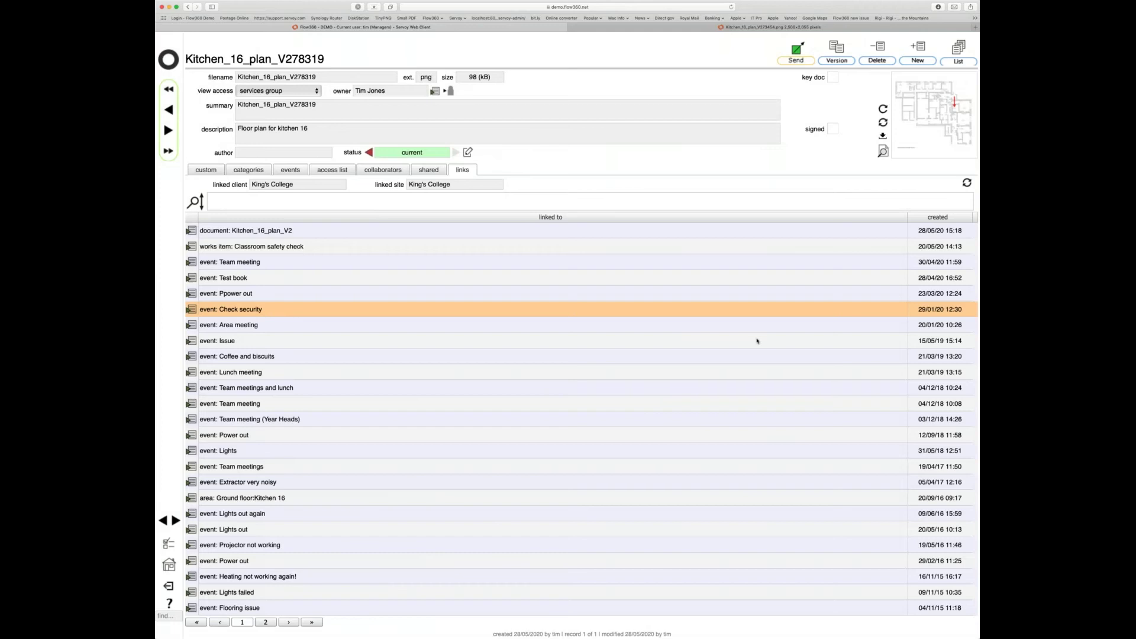
- Open the Kitchen 16 area from the document's links and set the key doc flag for Kitchen_16_plan_V278319 there
click(194, 500)
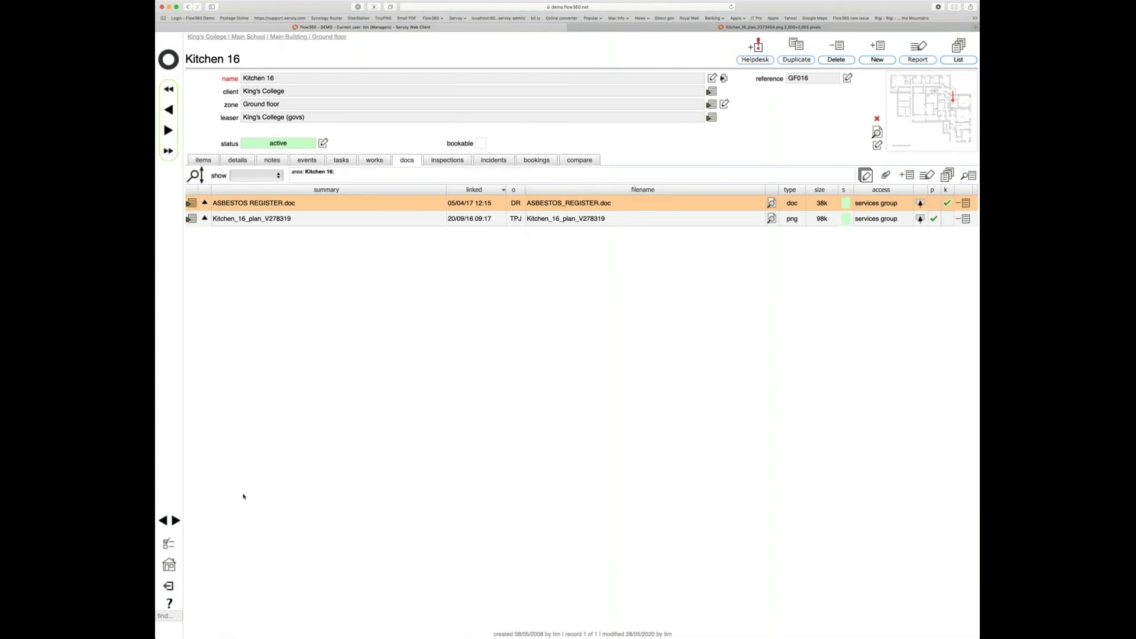
click(337, 221)
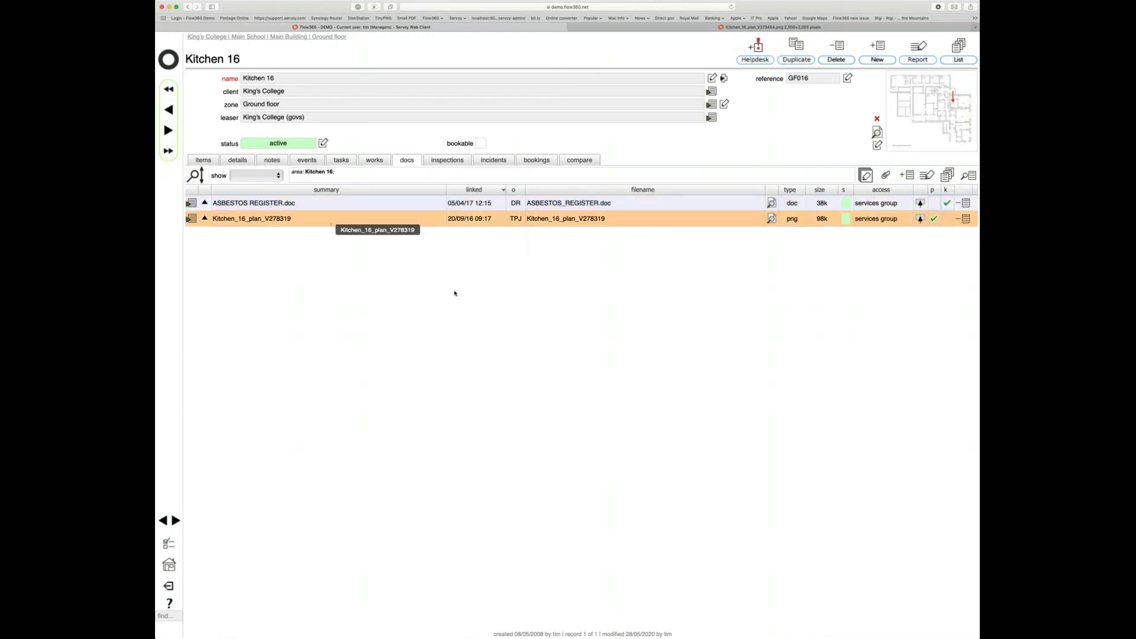
click(948, 221)
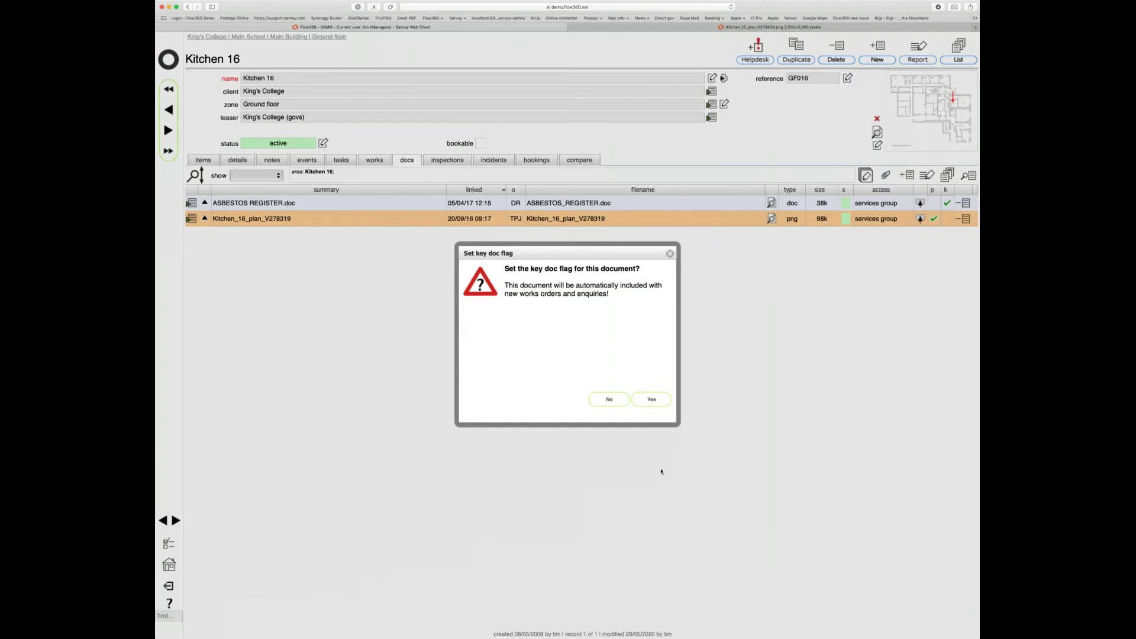
click(654, 401)
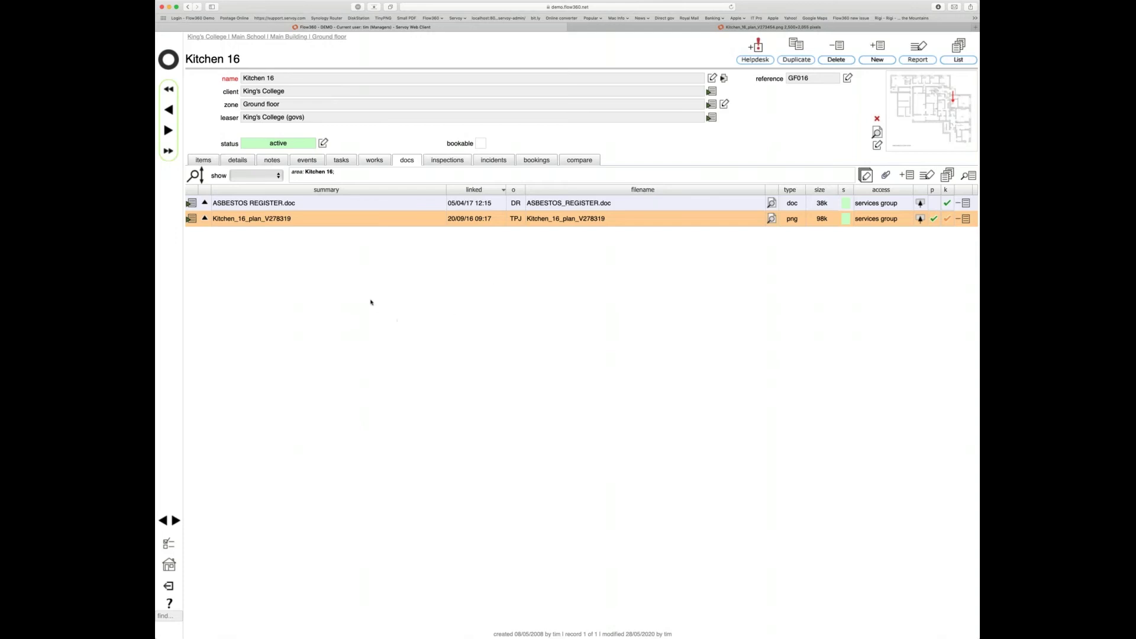
- Open the Kitchen_16_plan_V278319 document and add the first King's College contact titled Mr to its collaborators list
click(190, 219)
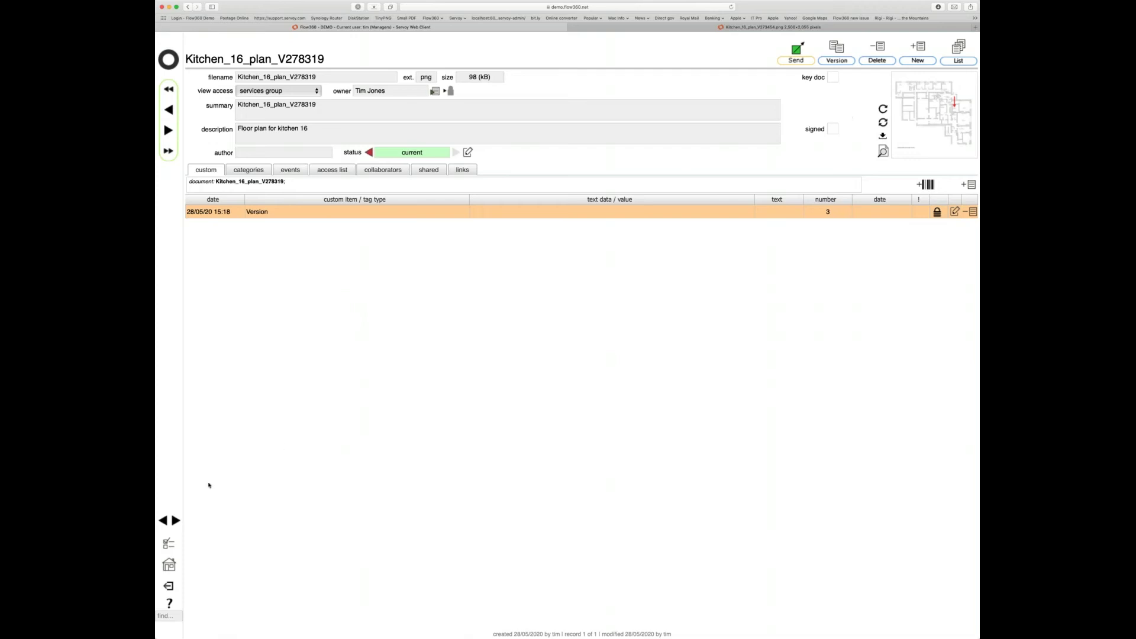
click(162, 521)
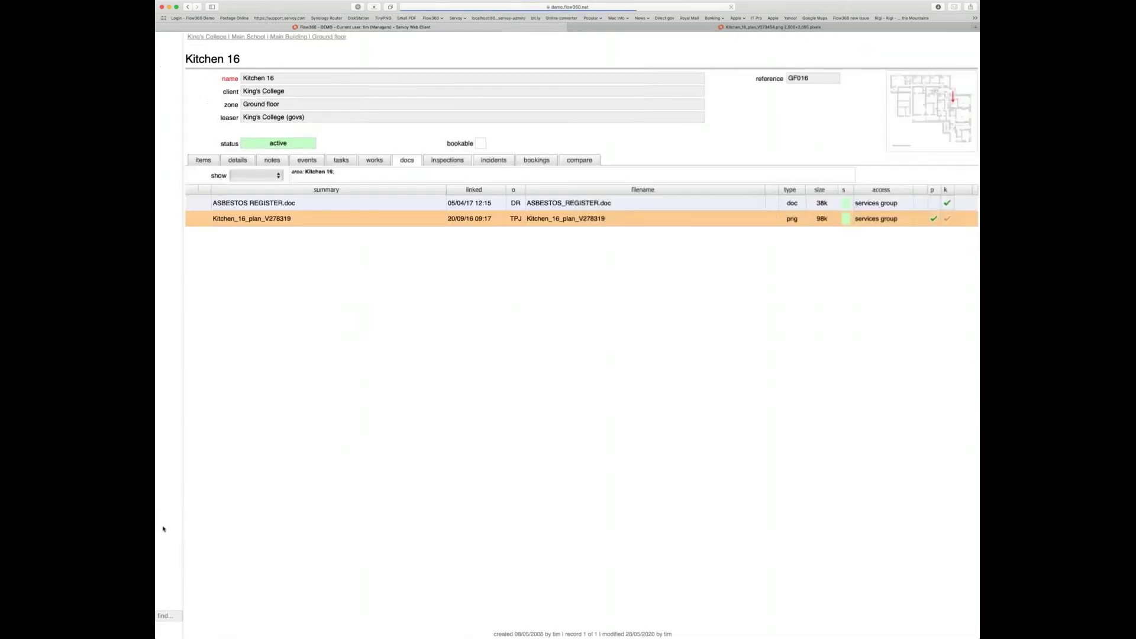
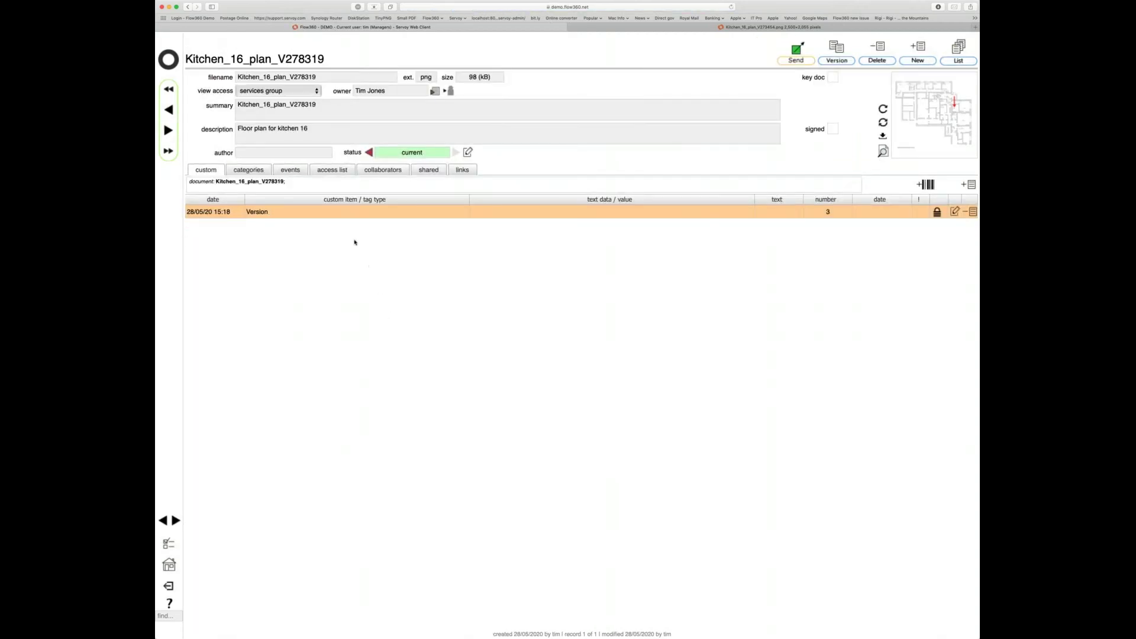
click(383, 172)
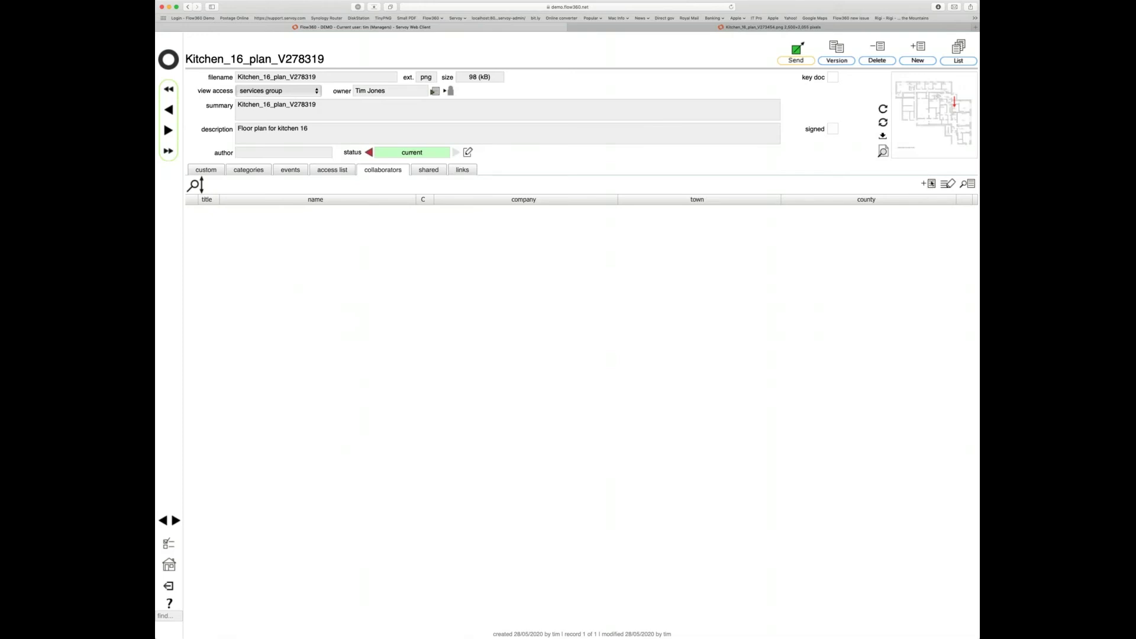
click(929, 184)
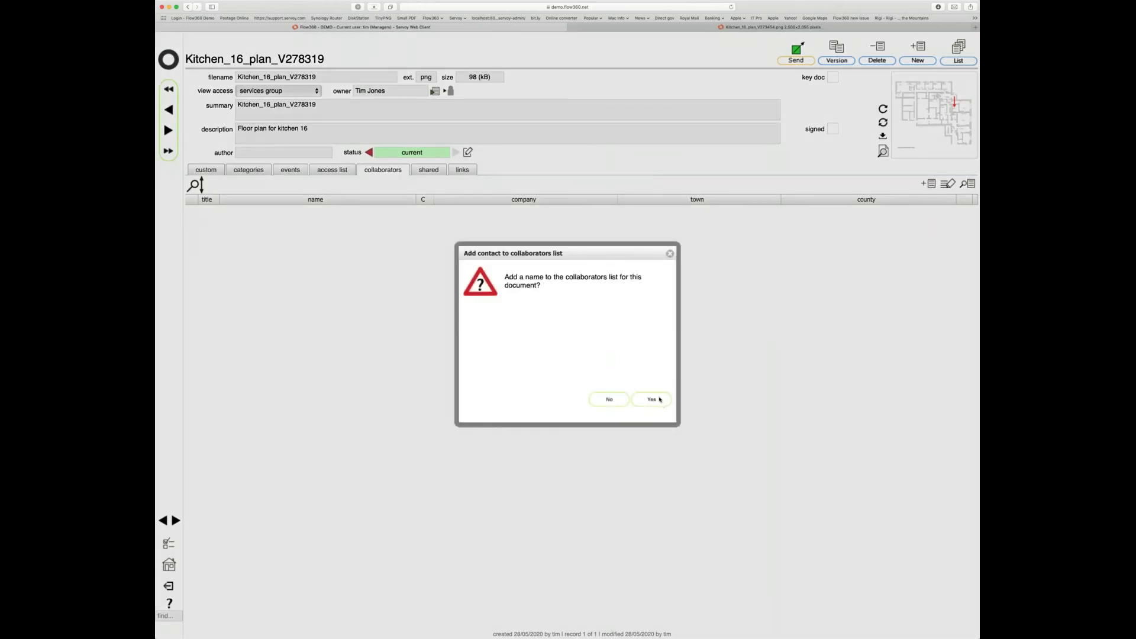
click(653, 400)
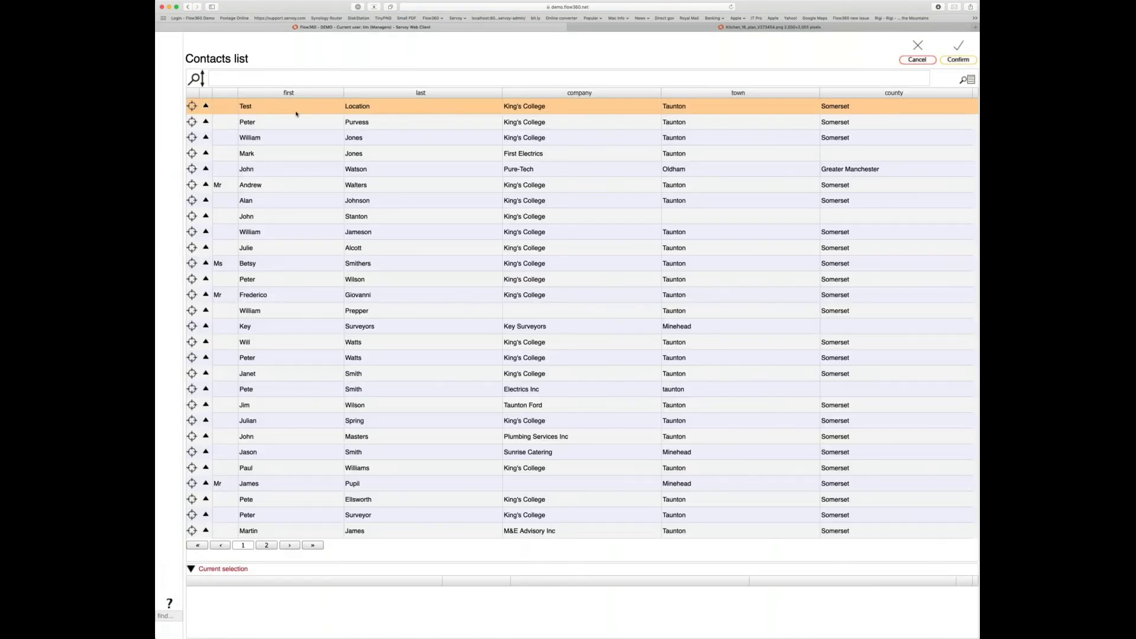
click(193, 186)
click(958, 60)
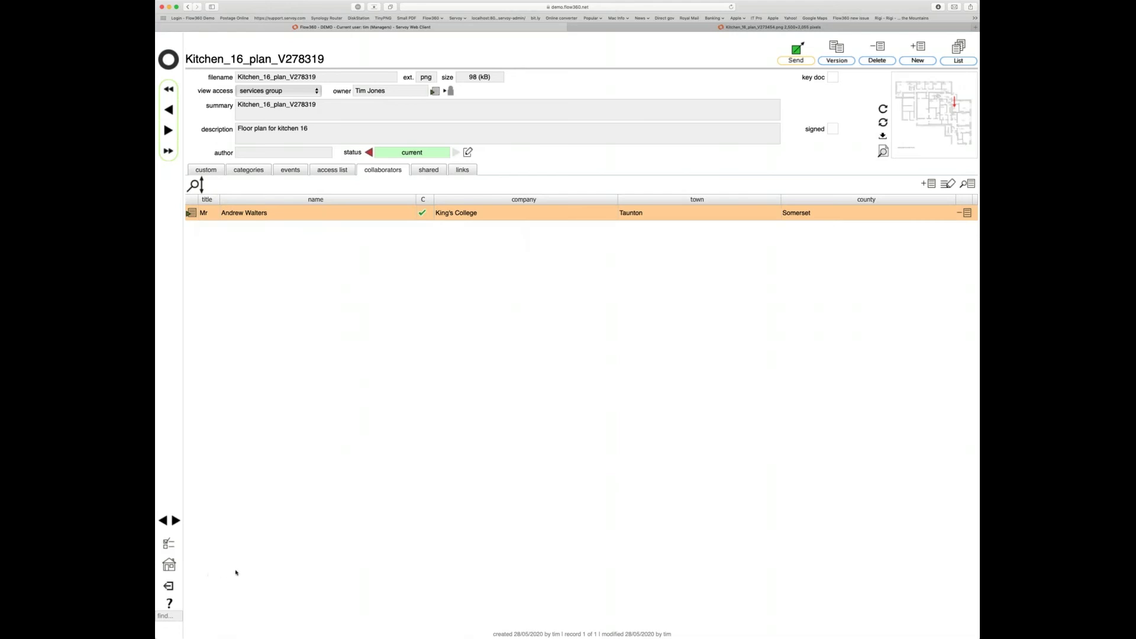
- Open the docs sharing preferences and examine the view and collaborator rights of the listed contacts
click(168, 545)
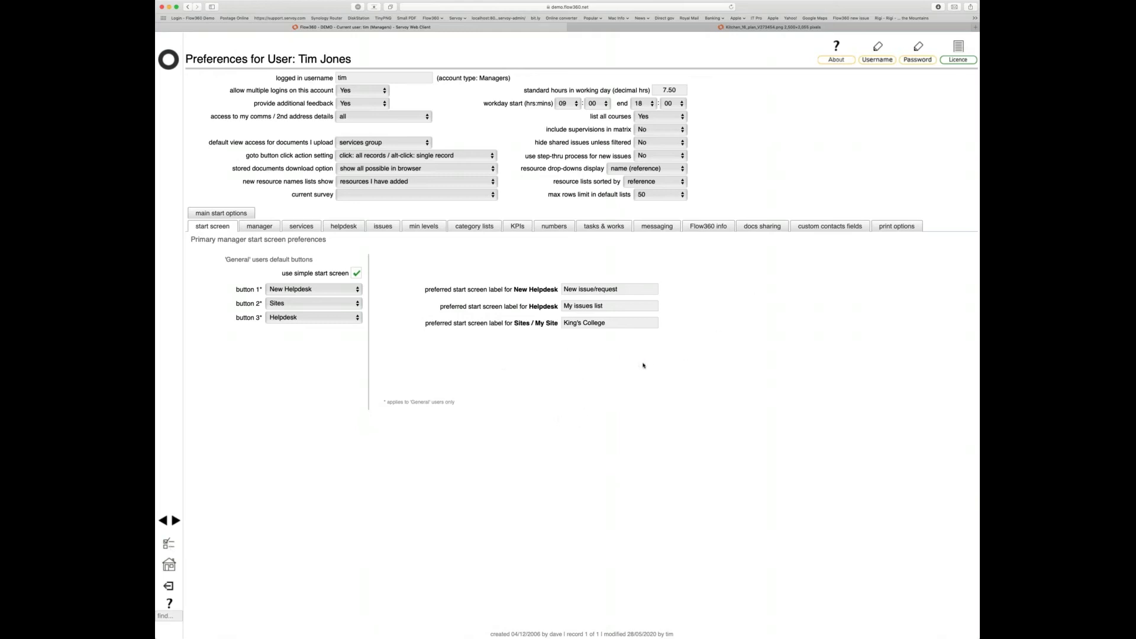
click(761, 230)
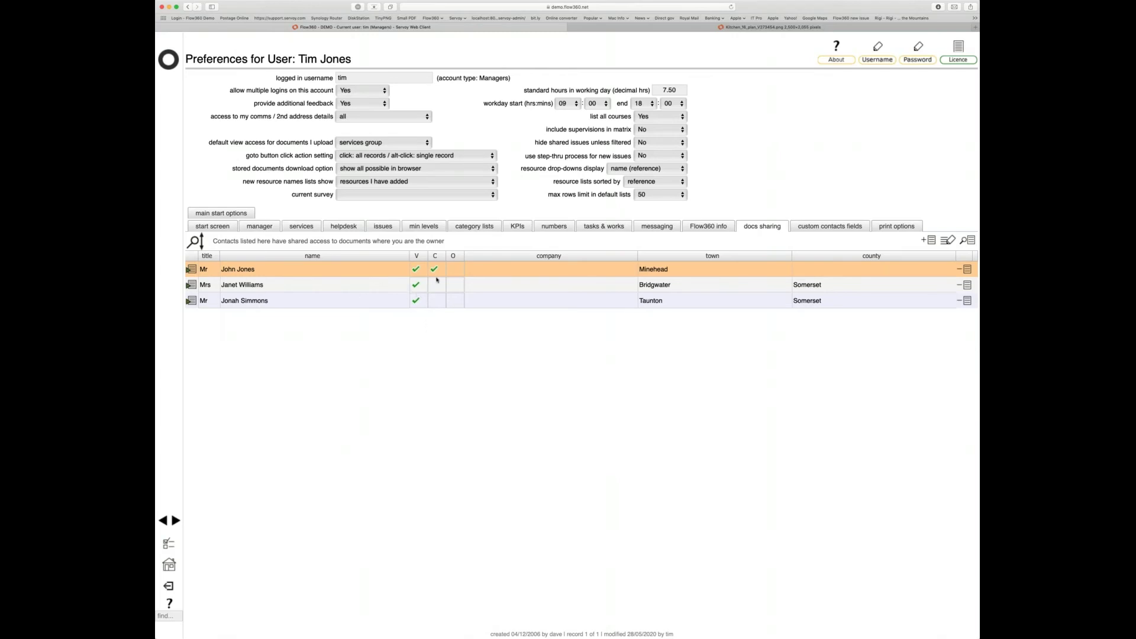
mouse_move(437, 275)
- Open the Document Control team from the manager home's employee teams and display its setup
click(168, 61)
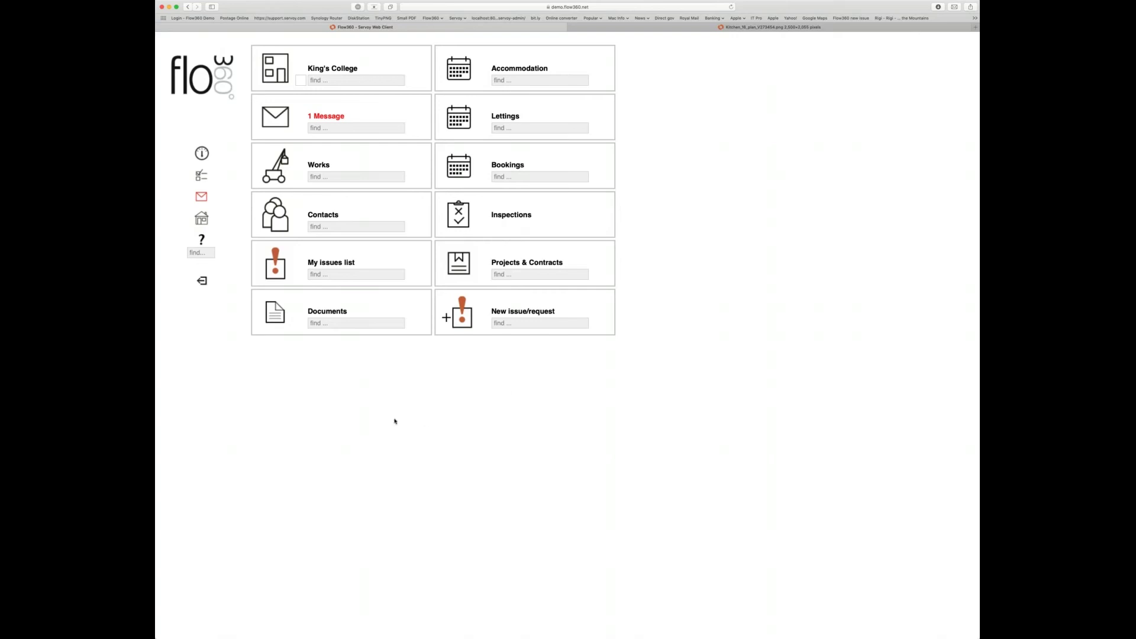
click(202, 220)
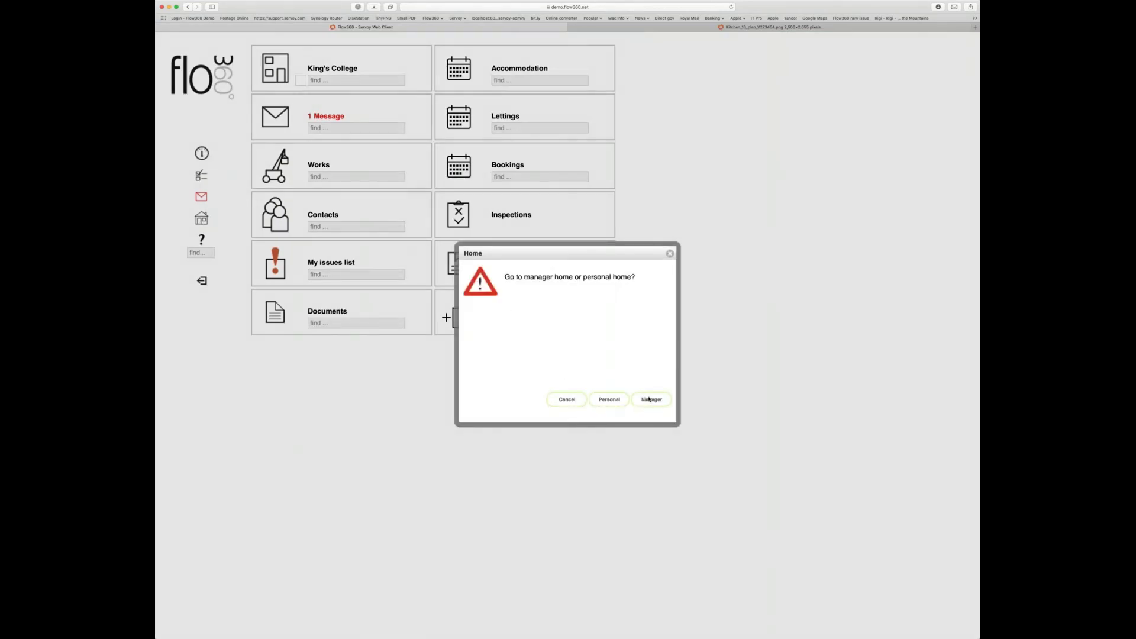
click(651, 399)
click(466, 161)
click(333, 175)
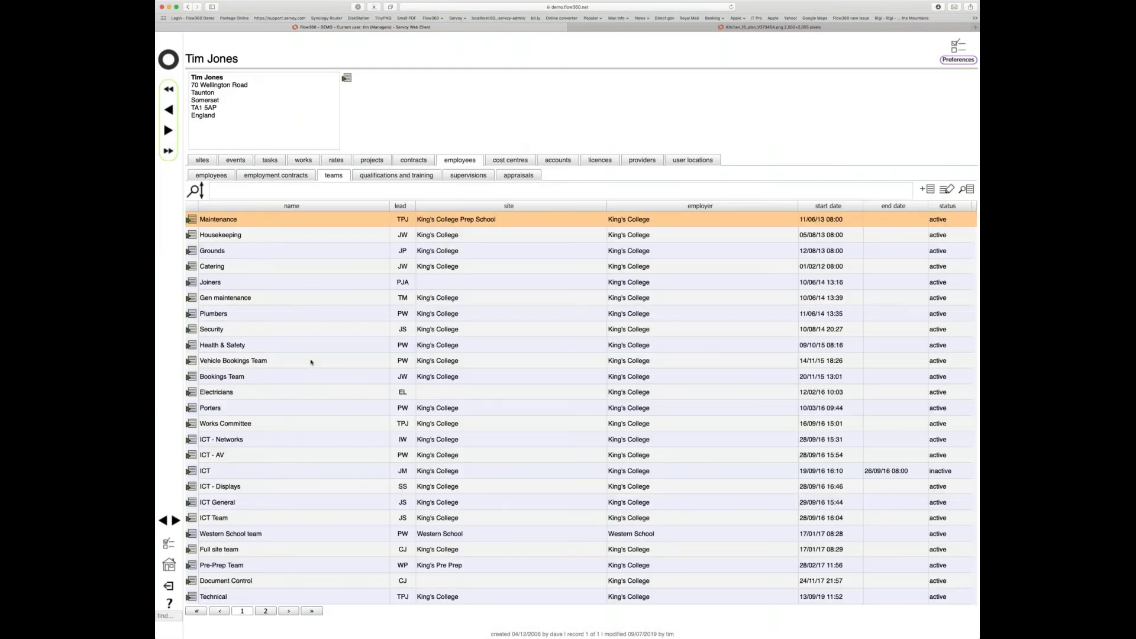
click(191, 581)
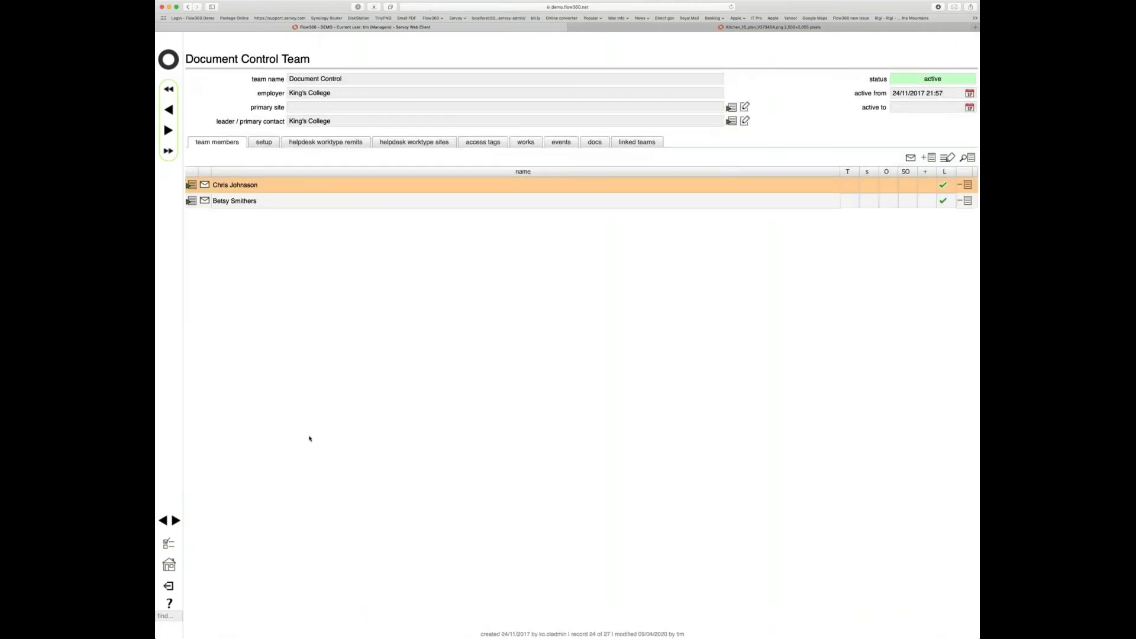
click(264, 143)
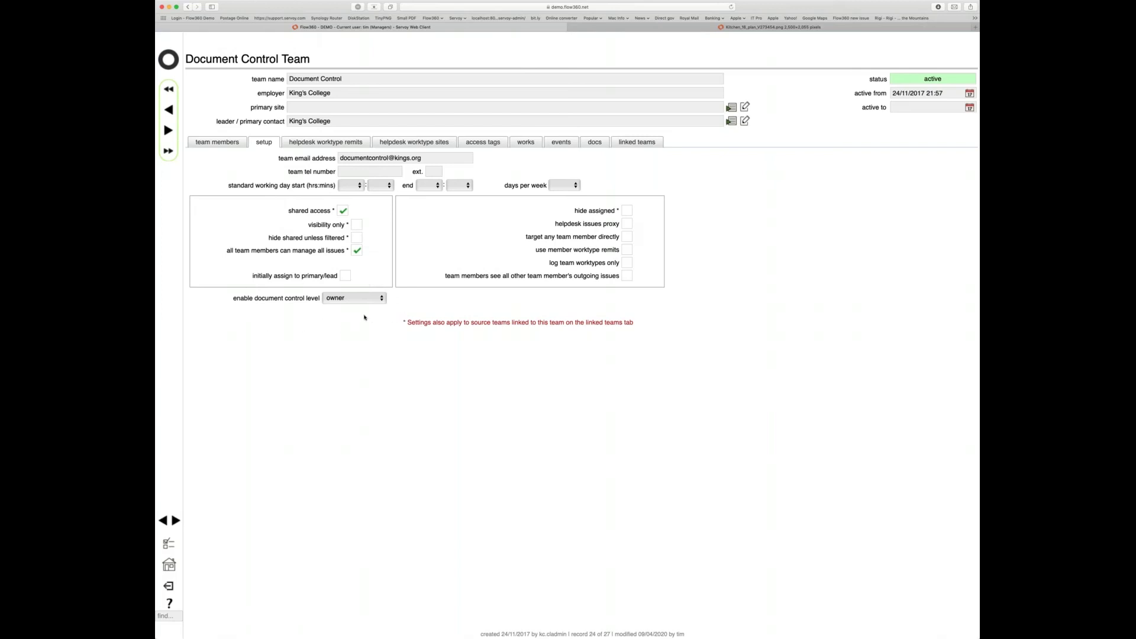
- Examine the options of the Document Control team's enable document control level setting, and return to the start screen
mouse_move(367, 300)
key(Down)
click(357, 299)
click(360, 311)
click(169, 60)
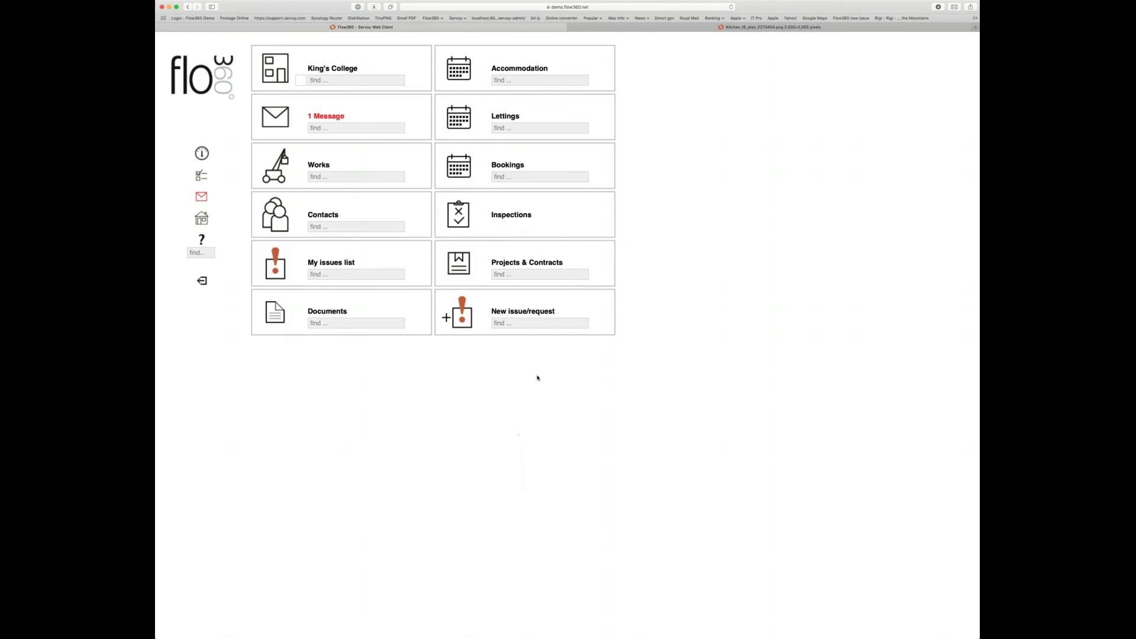
- Search the King's College resources for "pathway A" and open the Pathway area within Pedestrian pathway A
click(362, 81)
text(pathway )
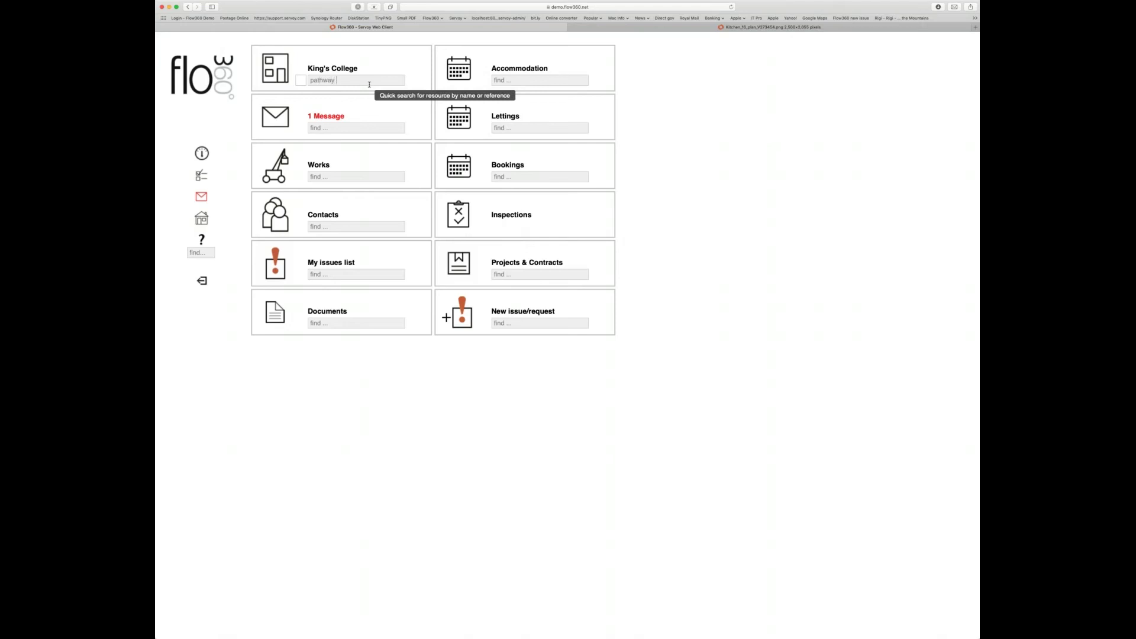
text(A)
key(Return)
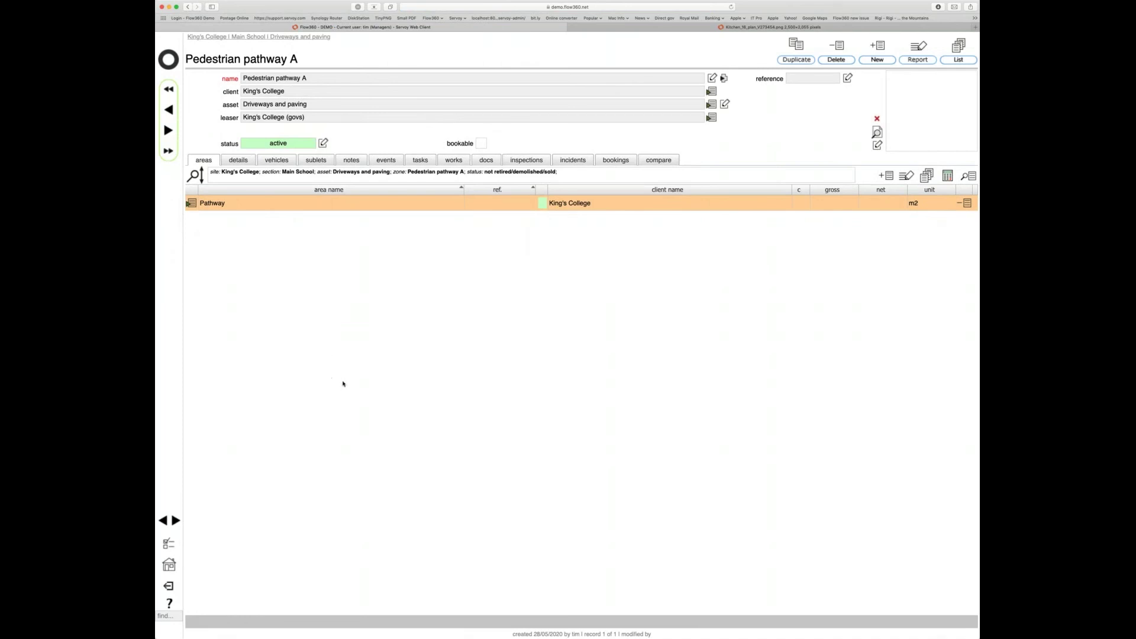
click(191, 203)
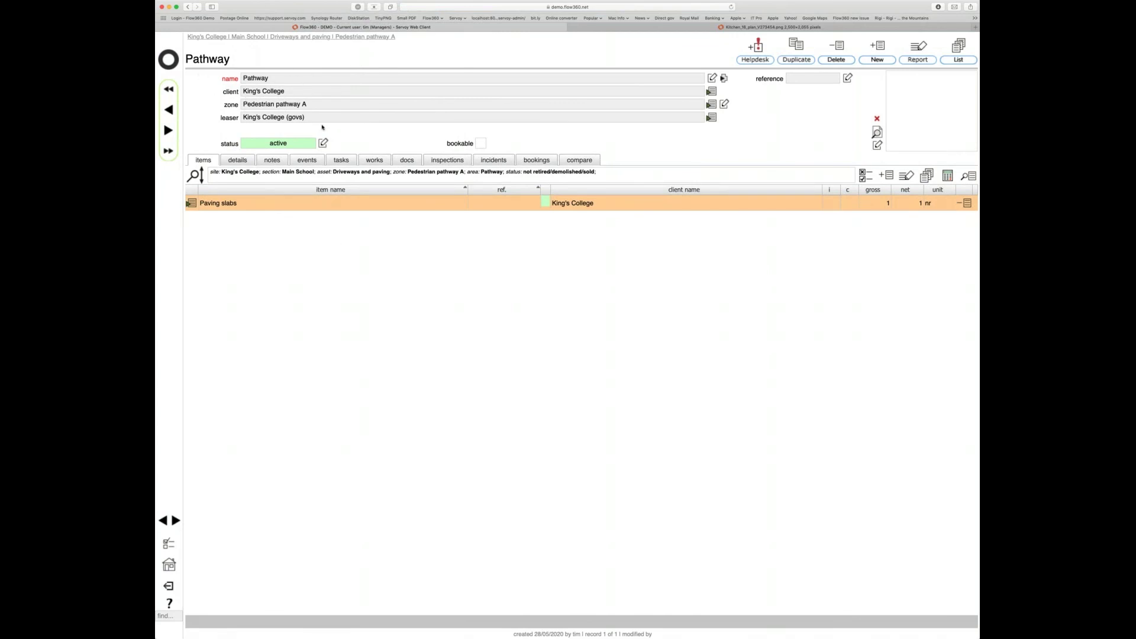
- Start a new helpdesk issue for the Pathway area with the summary "Slabs lifting"
click(756, 60)
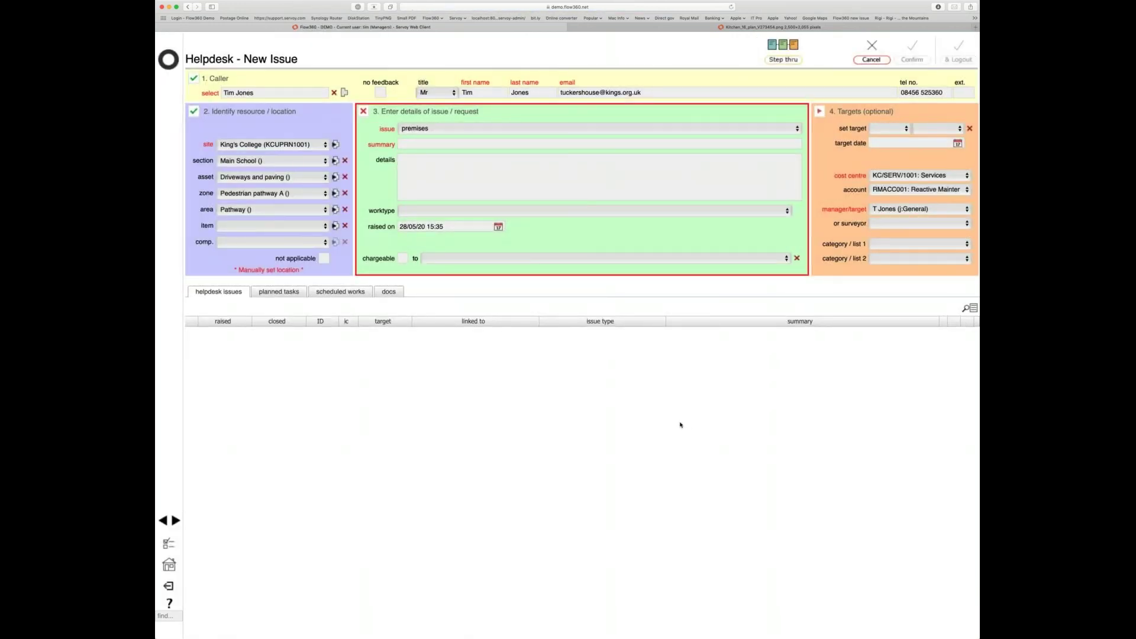
click(414, 144)
text(Slabs)
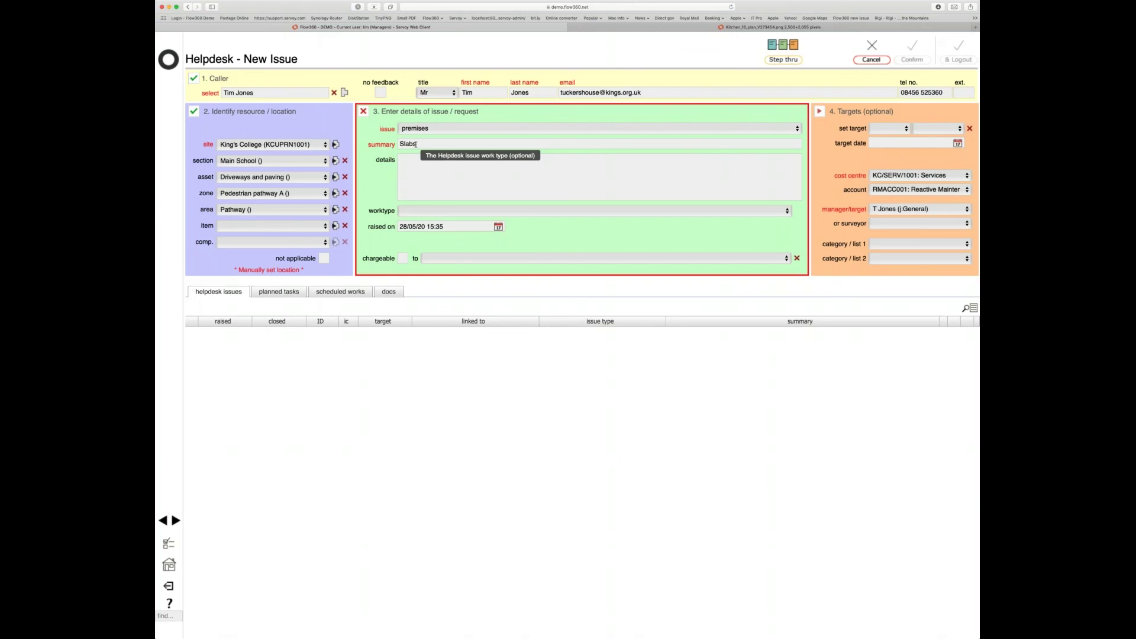
text( lifting)
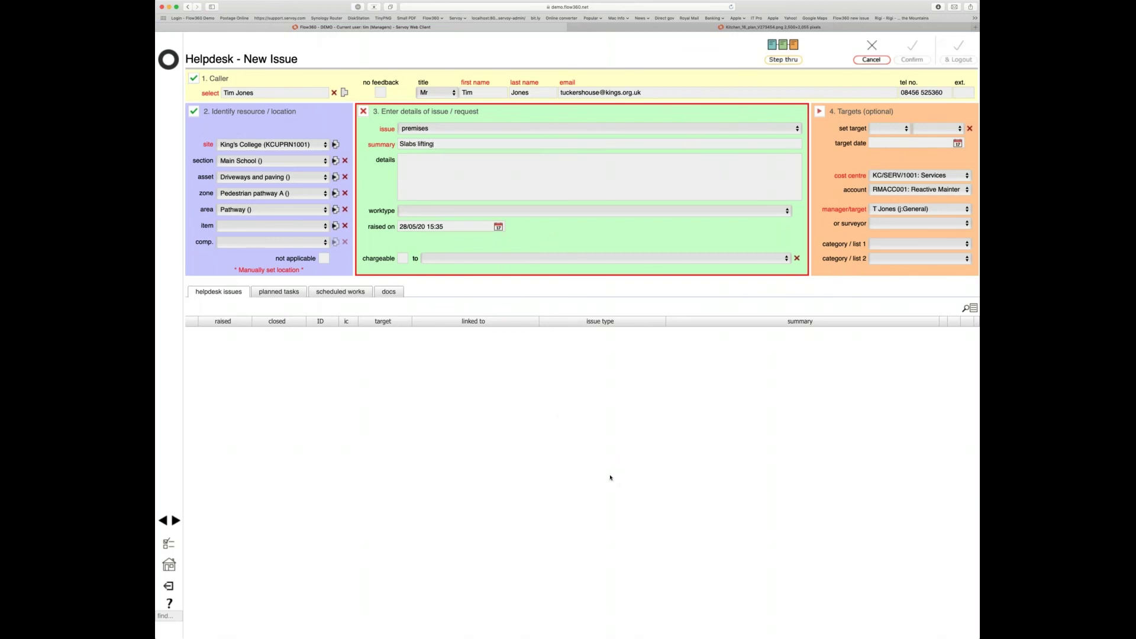
click(370, 388)
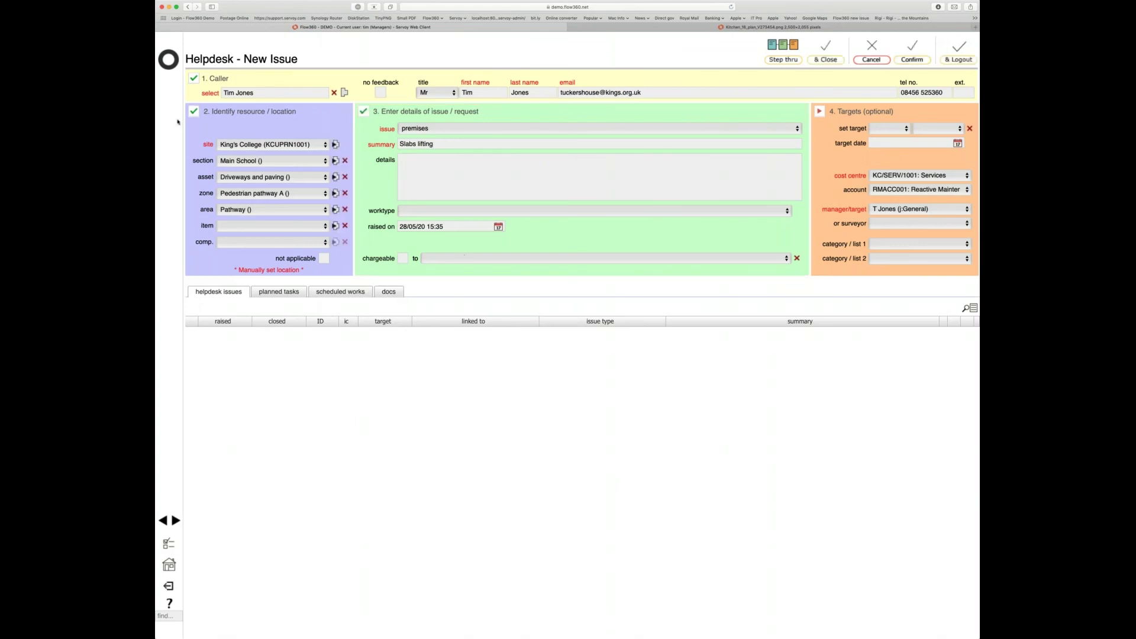
- Upload pavement.png to the new issue's documents and preview the picture
click(388, 291)
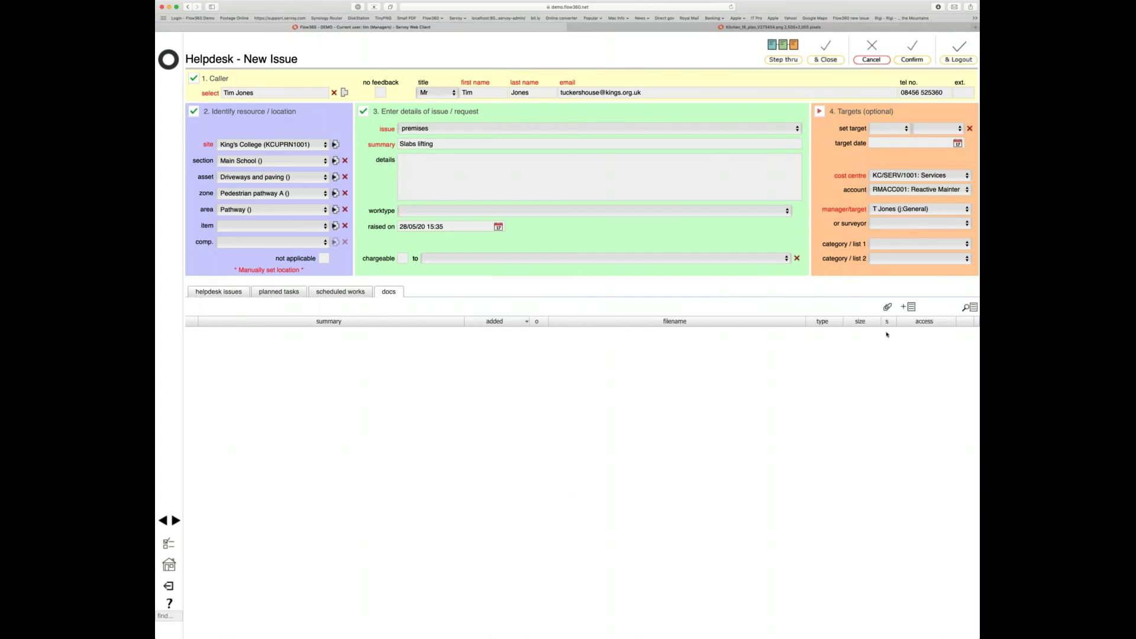
click(888, 307)
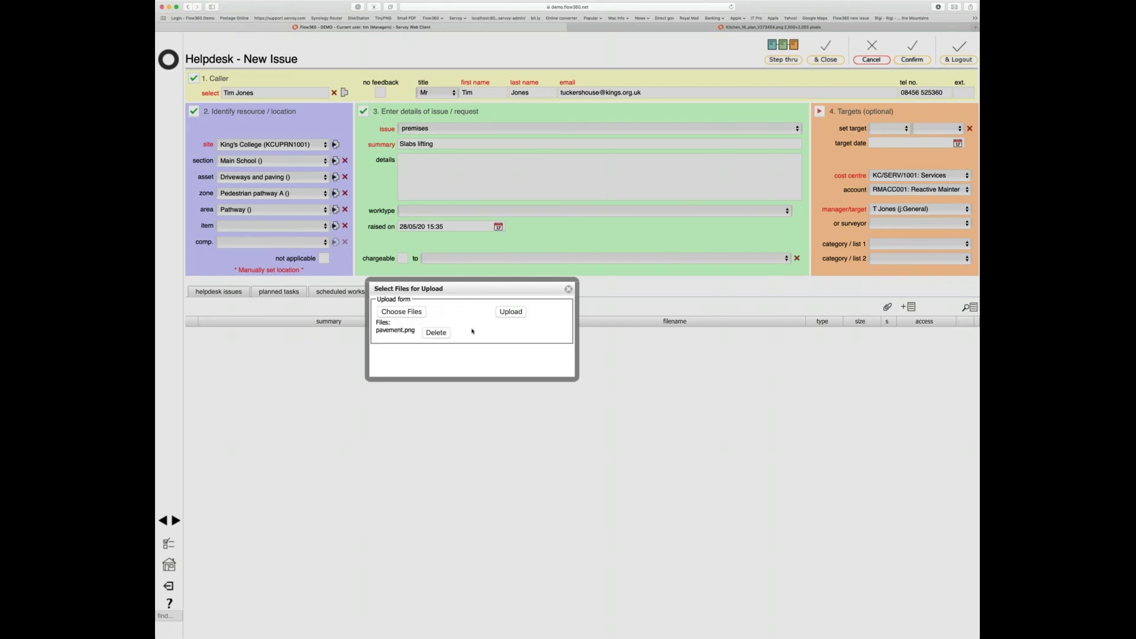
click(512, 312)
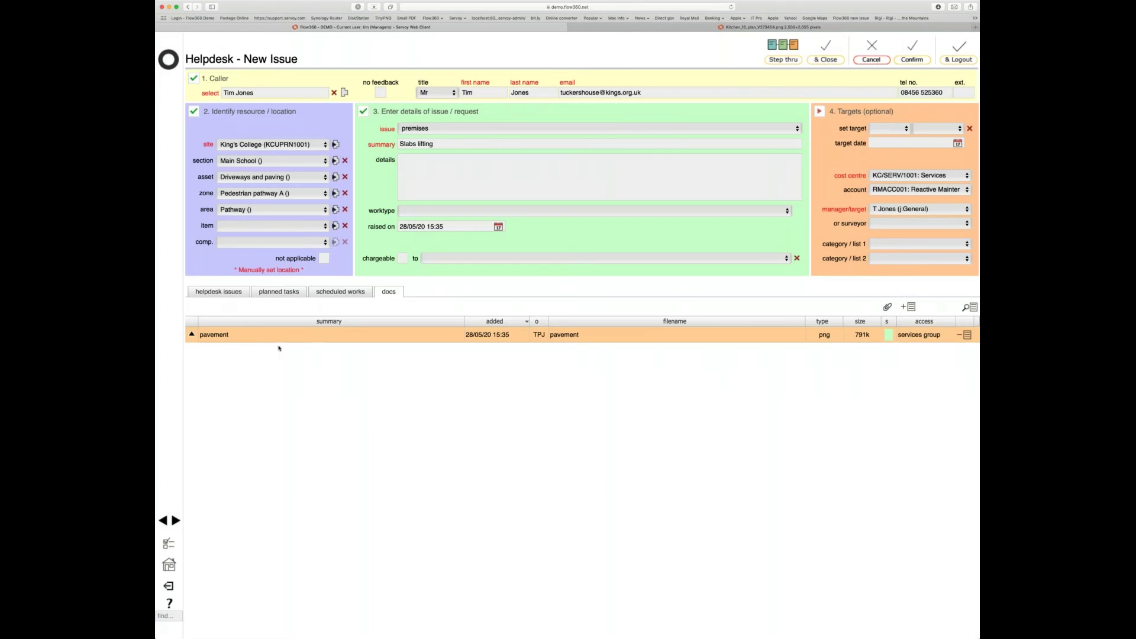
click(191, 335)
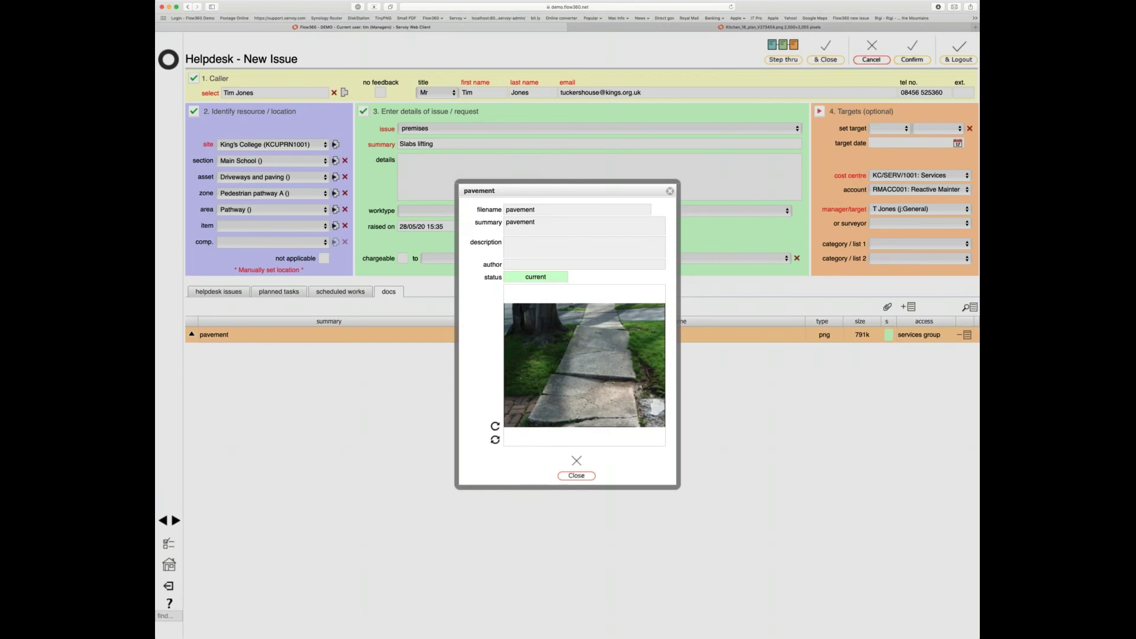
click(578, 473)
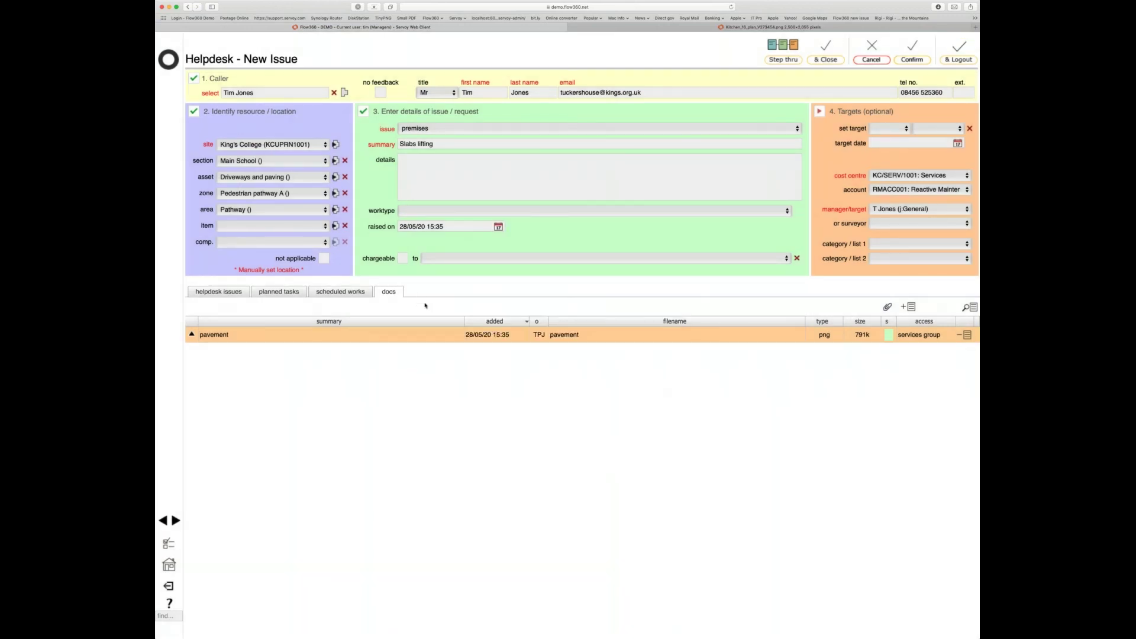
- Confirm the Slabs lifting issue, review its linked documents and details, and return to the start screen
click(913, 58)
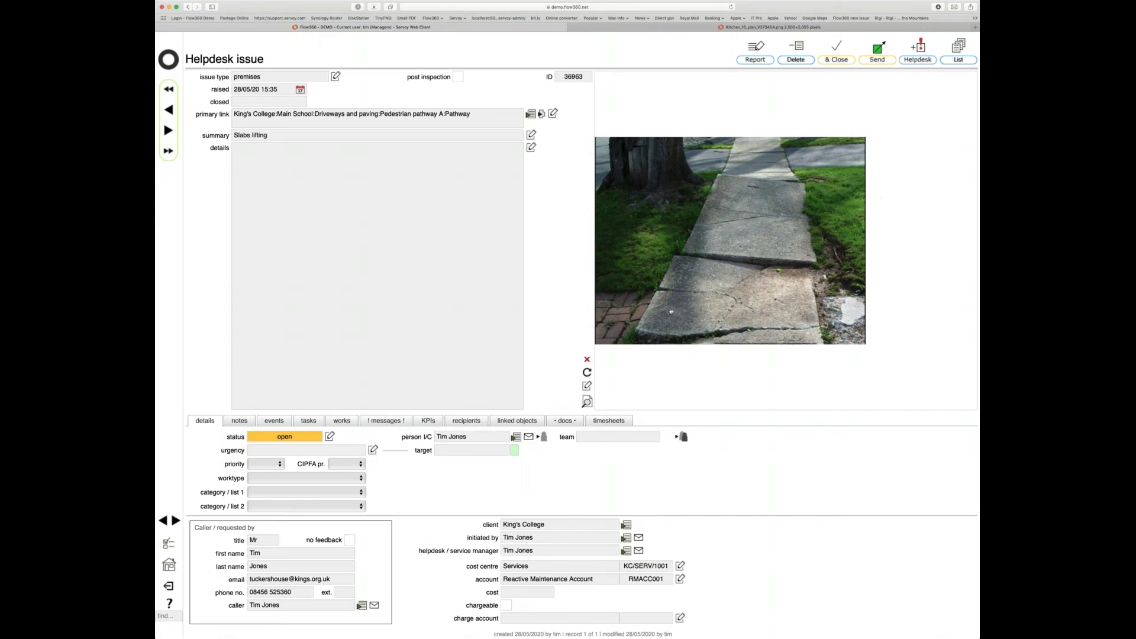
click(564, 421)
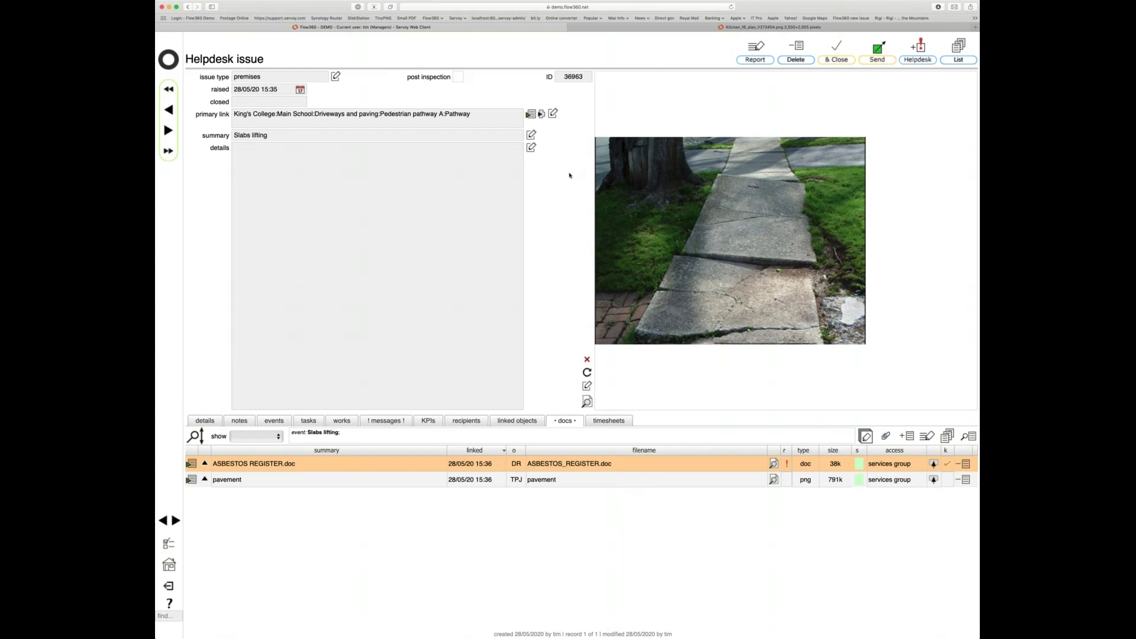
click(204, 421)
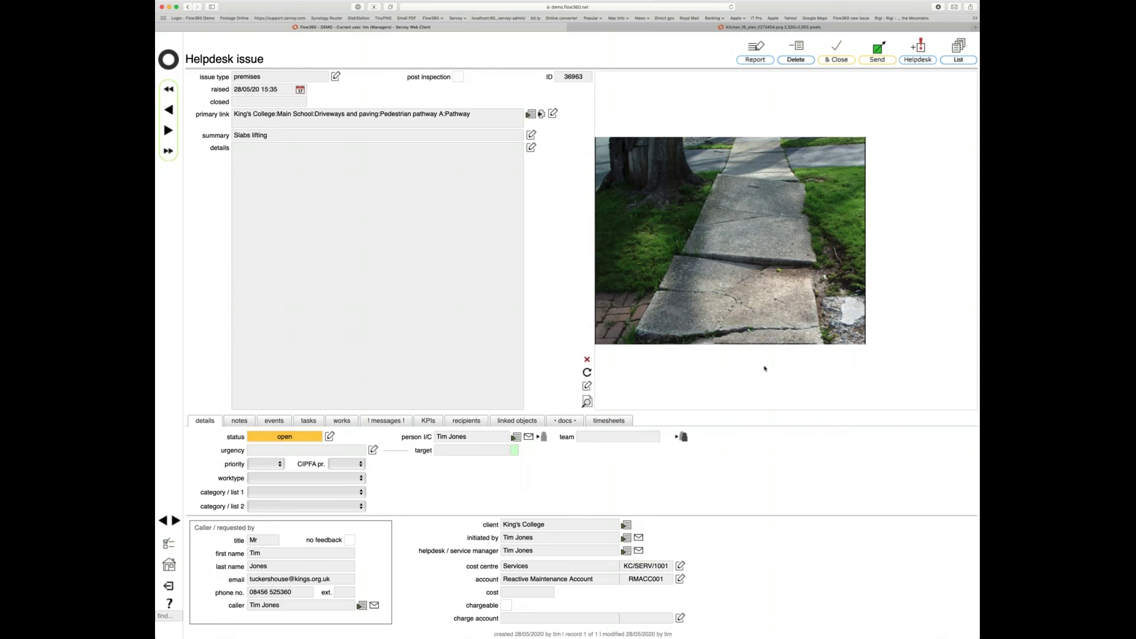
click(177, 67)
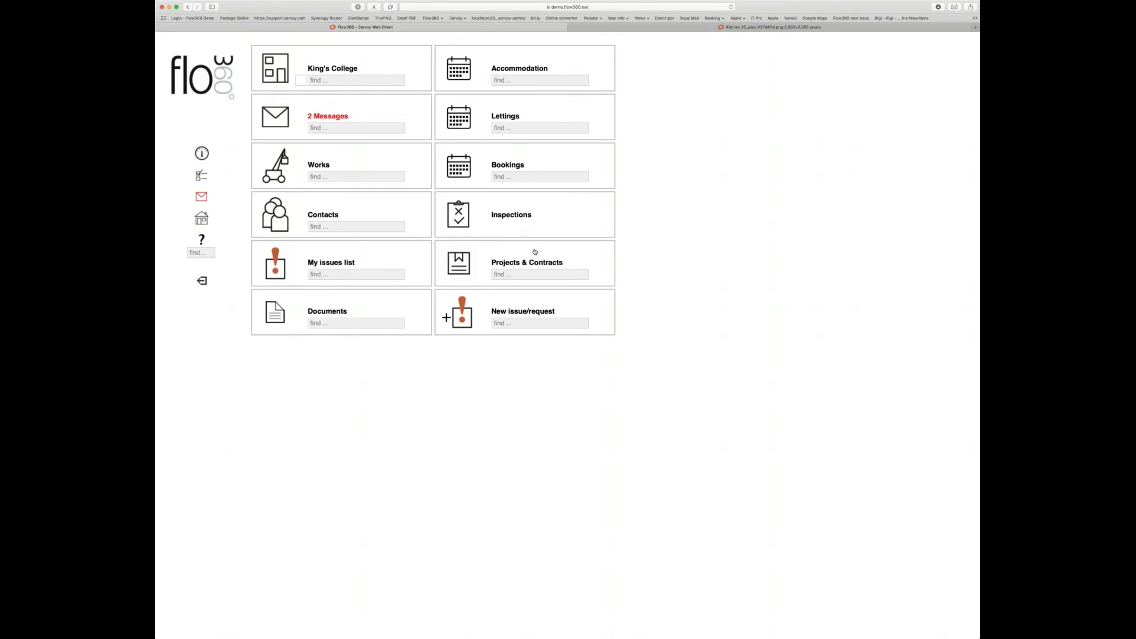
- Search the documents for "table_layout" and preview the 9_8 Hex Table Layout
click(343, 323)
text(table_layout)
key(Return)
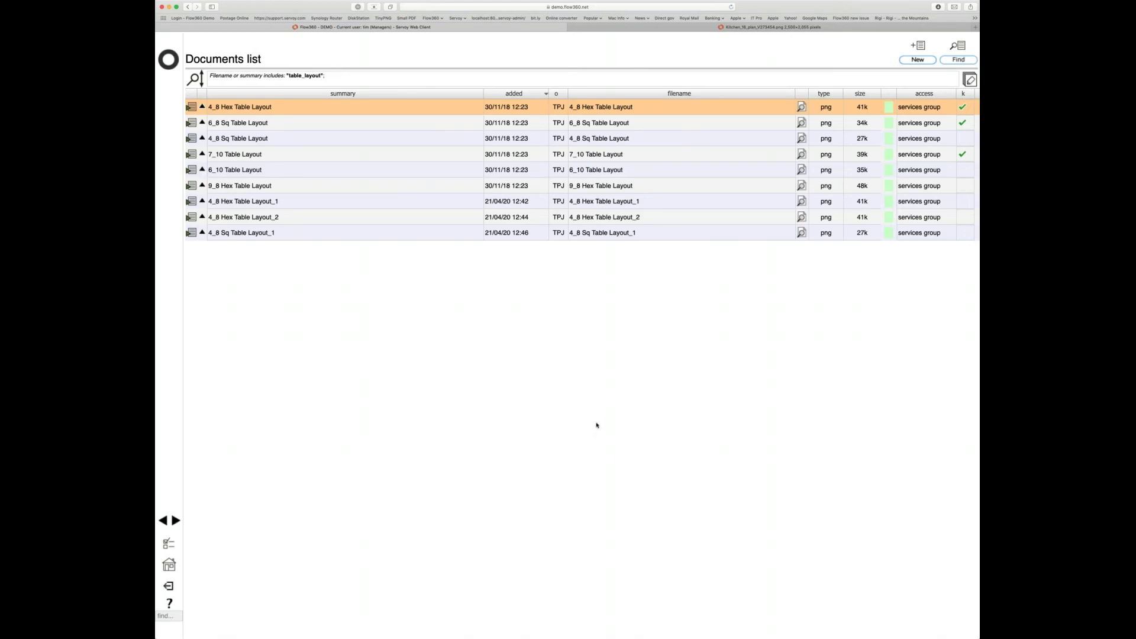
click(202, 185)
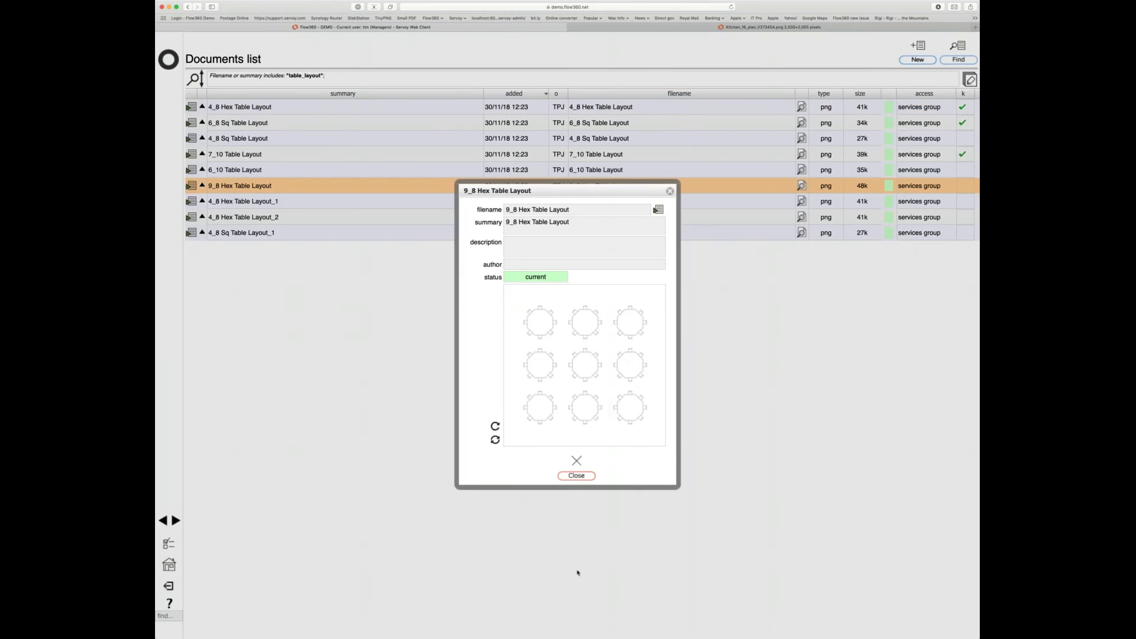
click(577, 477)
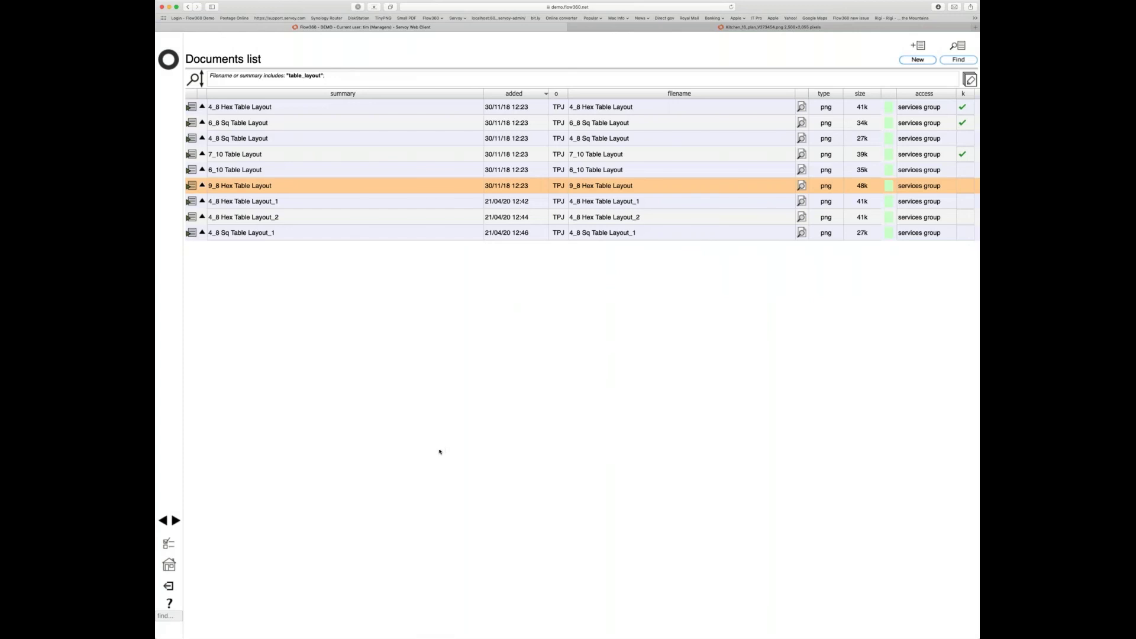
- Return to the start screen and search the documents for "site plan"
click(169, 62)
click(351, 324)
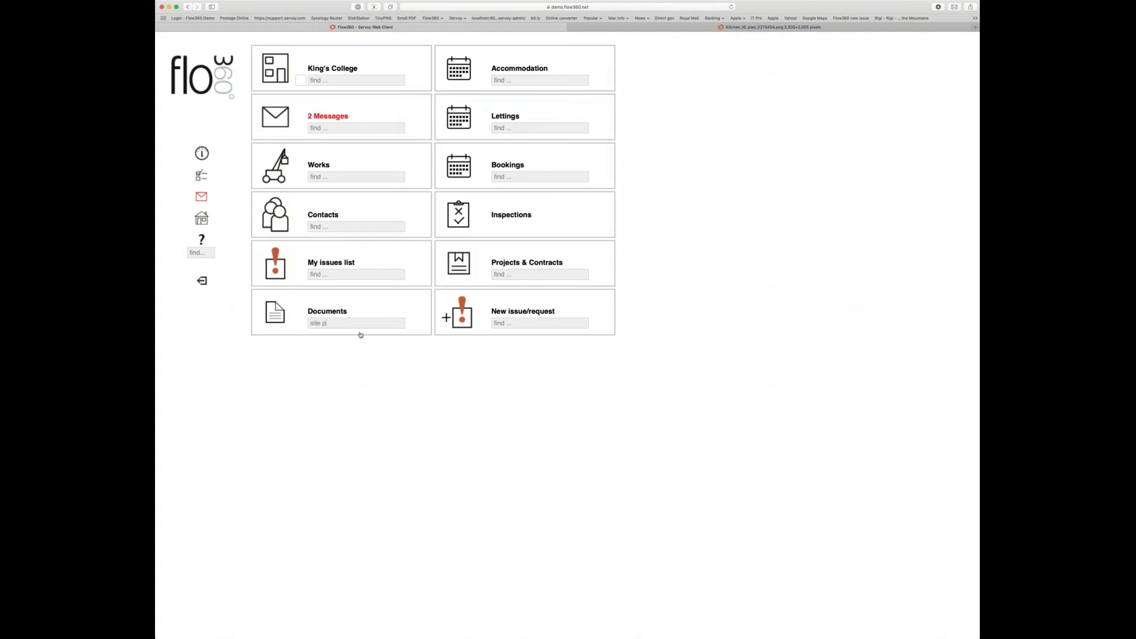
key(Return)
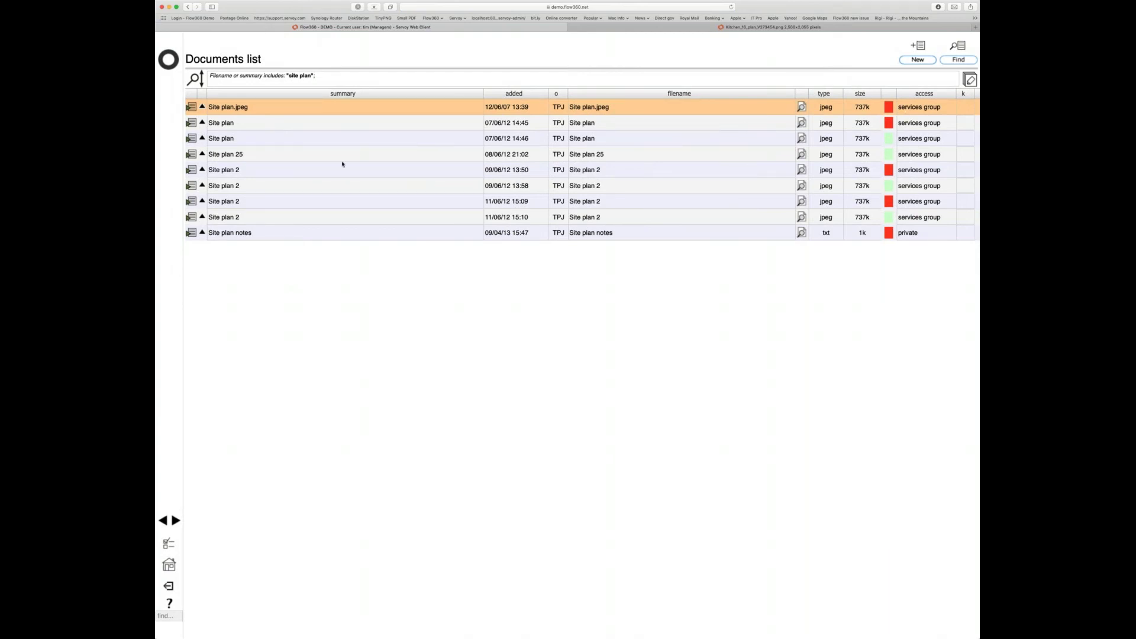
- Filter the documents list to files added within the past month
click(959, 61)
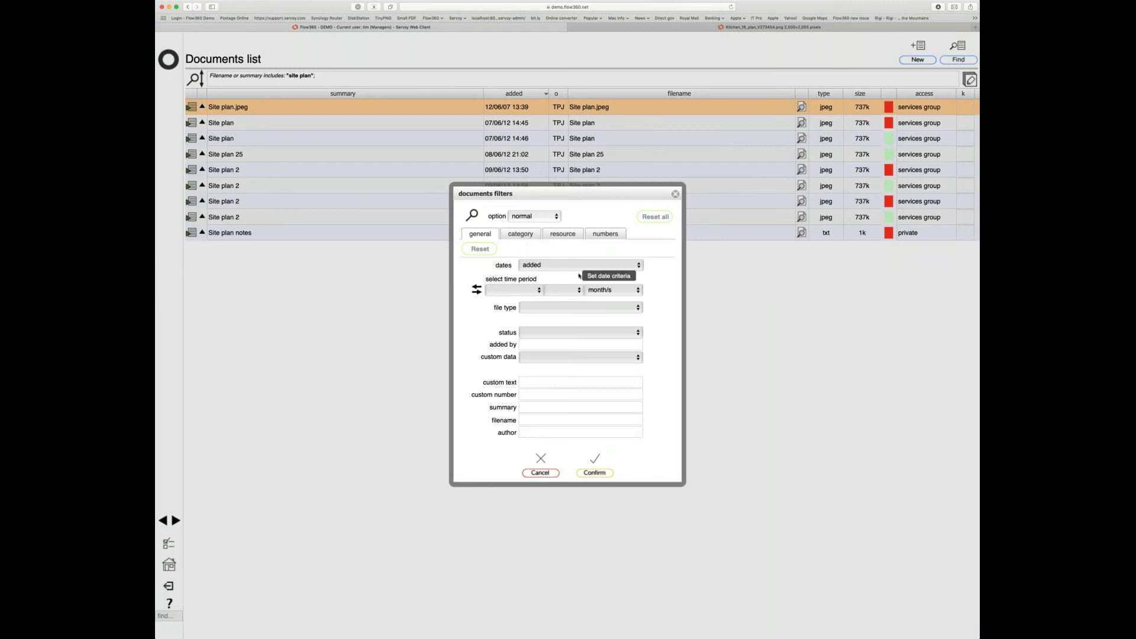
click(476, 290)
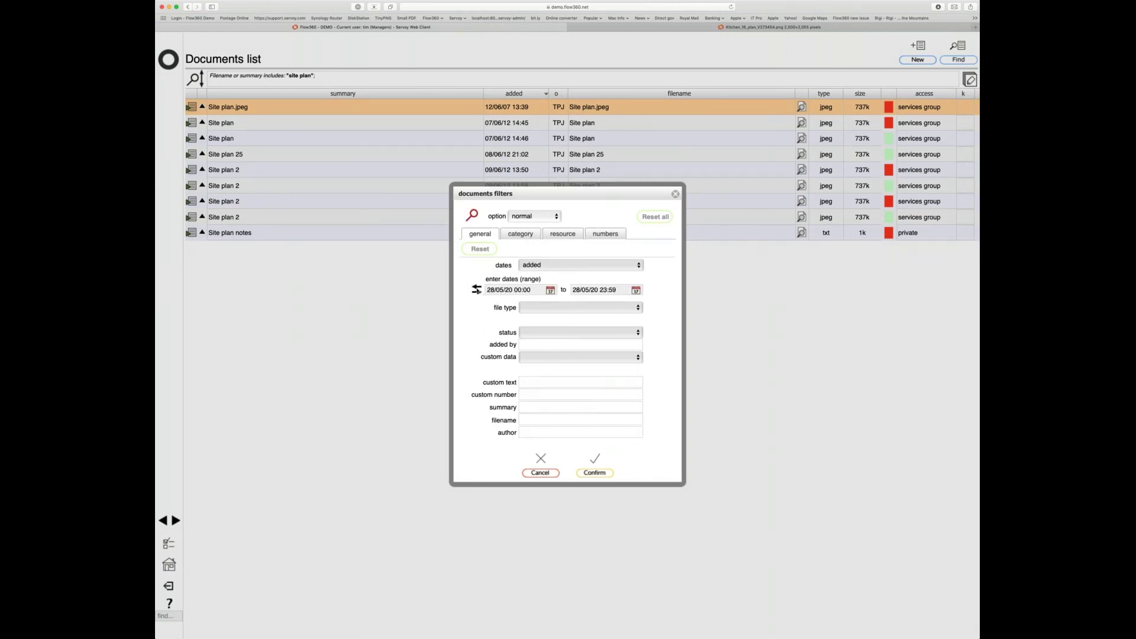
click(476, 290)
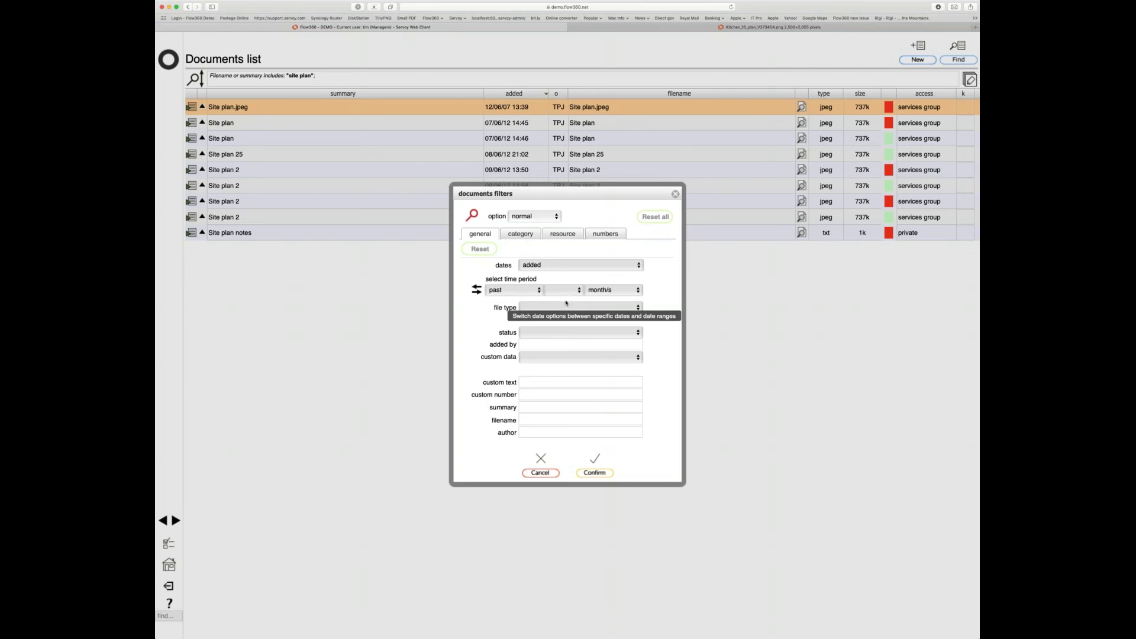
click(596, 473)
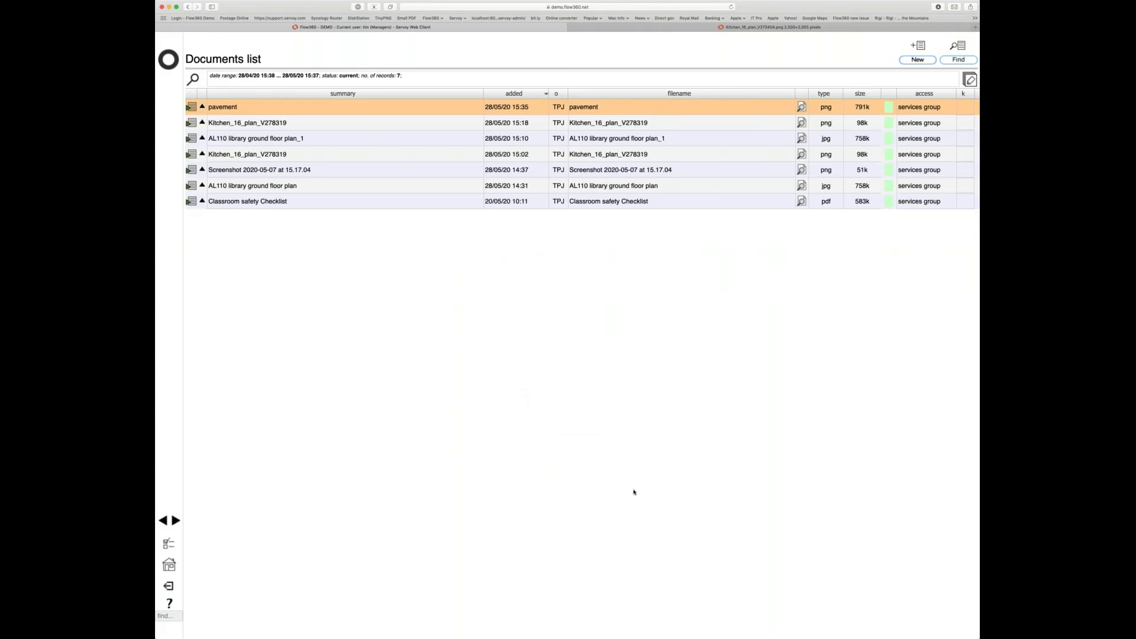
- Filter the documents list by the uploader's name and the King's College site
click(954, 59)
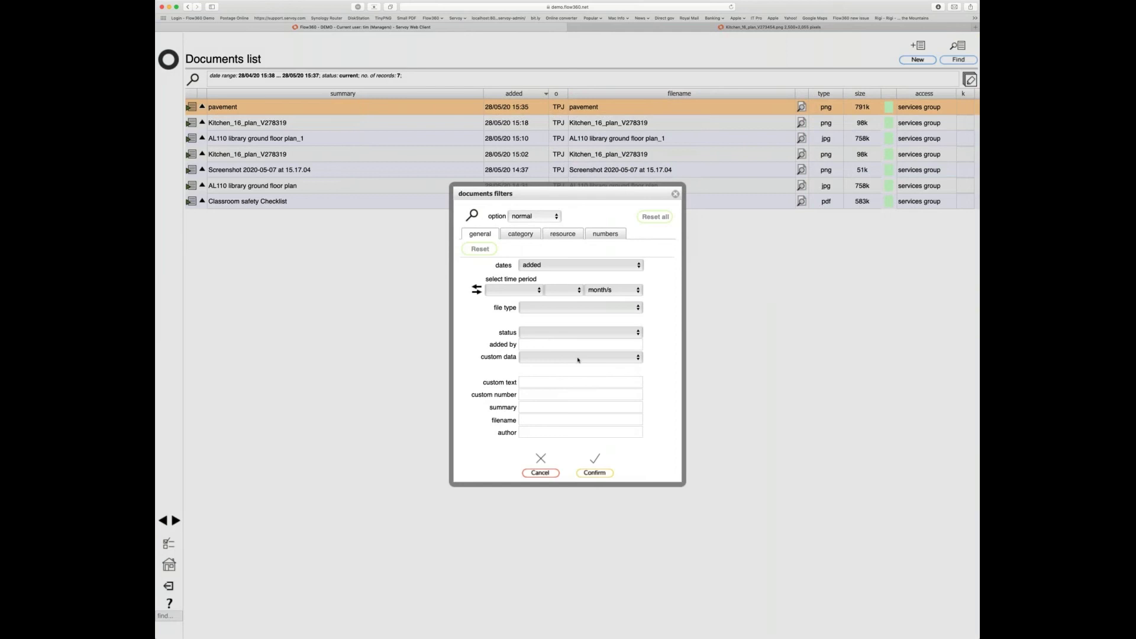
text(tim)
click(570, 435)
click(558, 235)
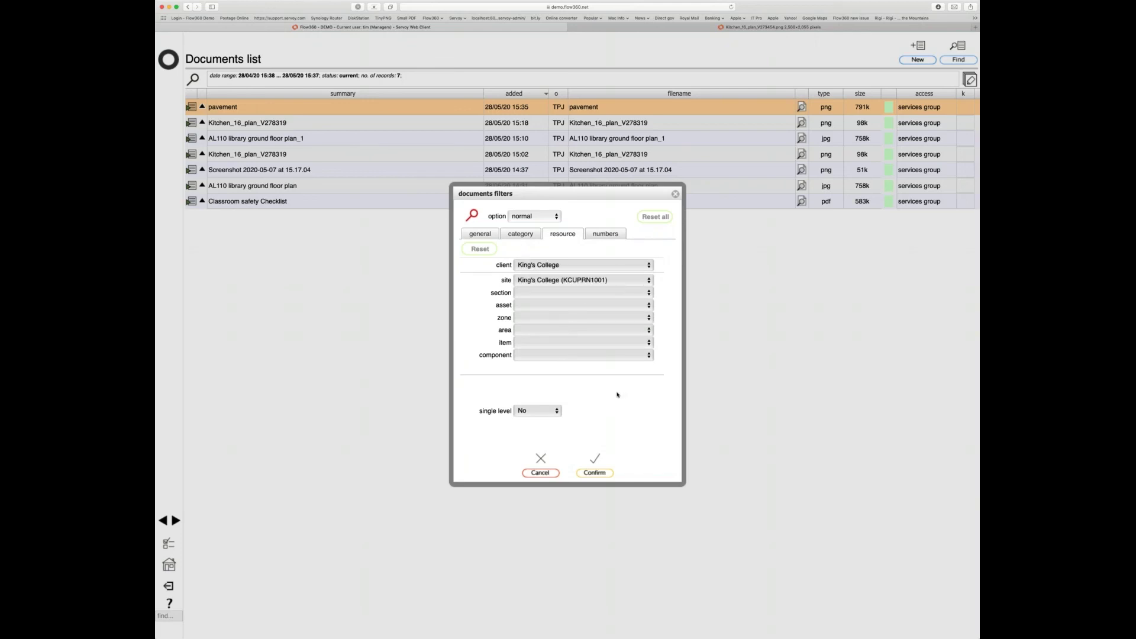
click(592, 472)
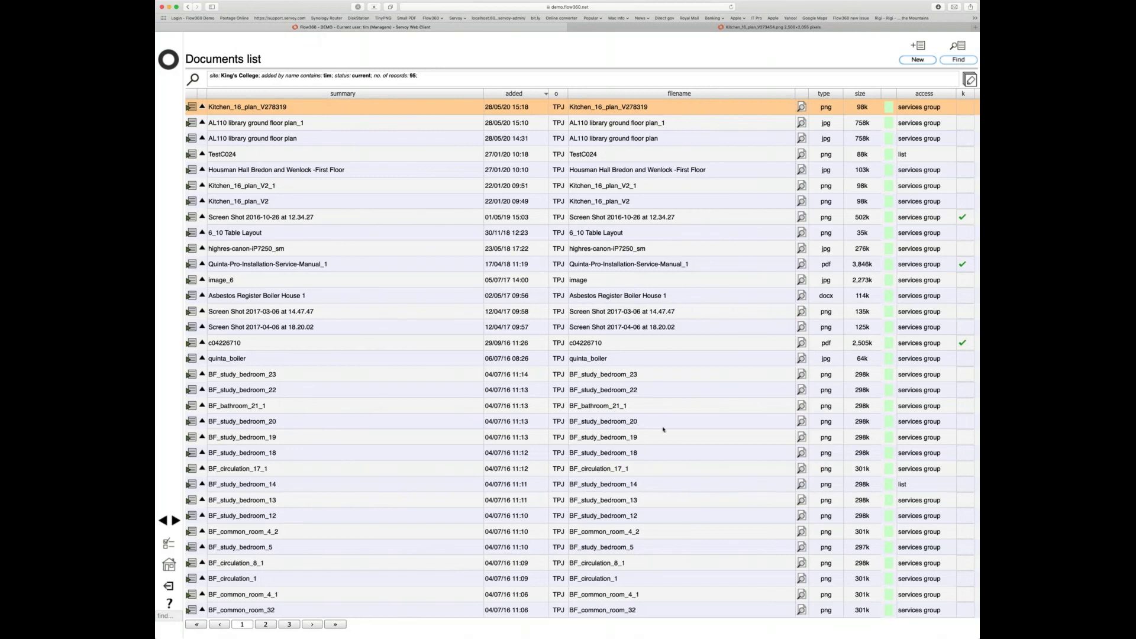
- Examine the category criteria in the documents filters, cancel the search, and return to the start screen
click(959, 59)
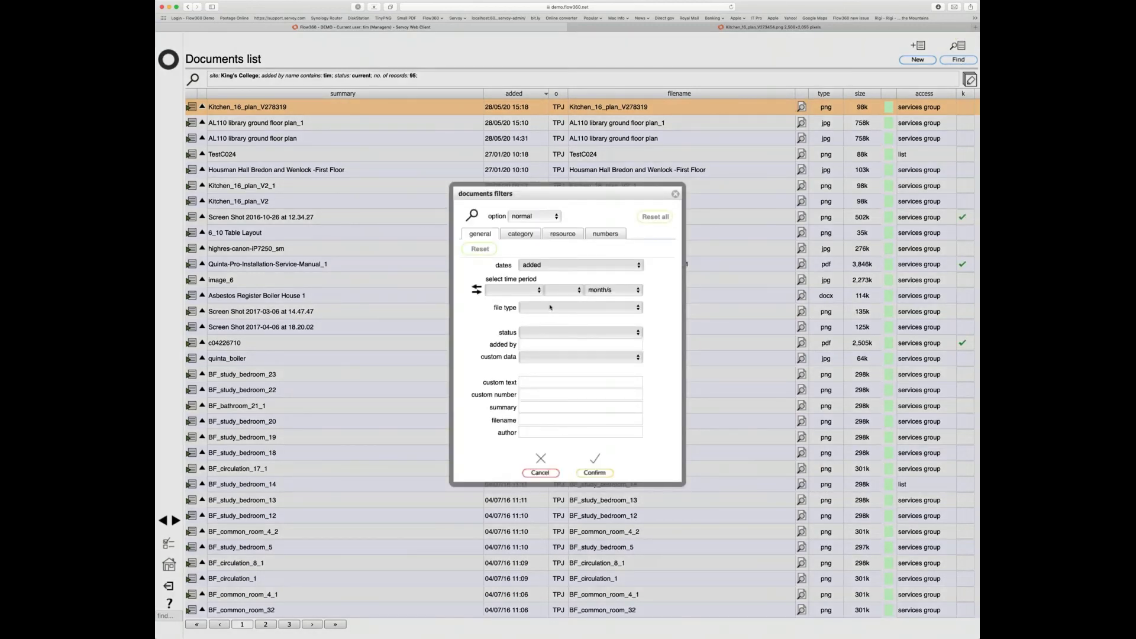
click(521, 235)
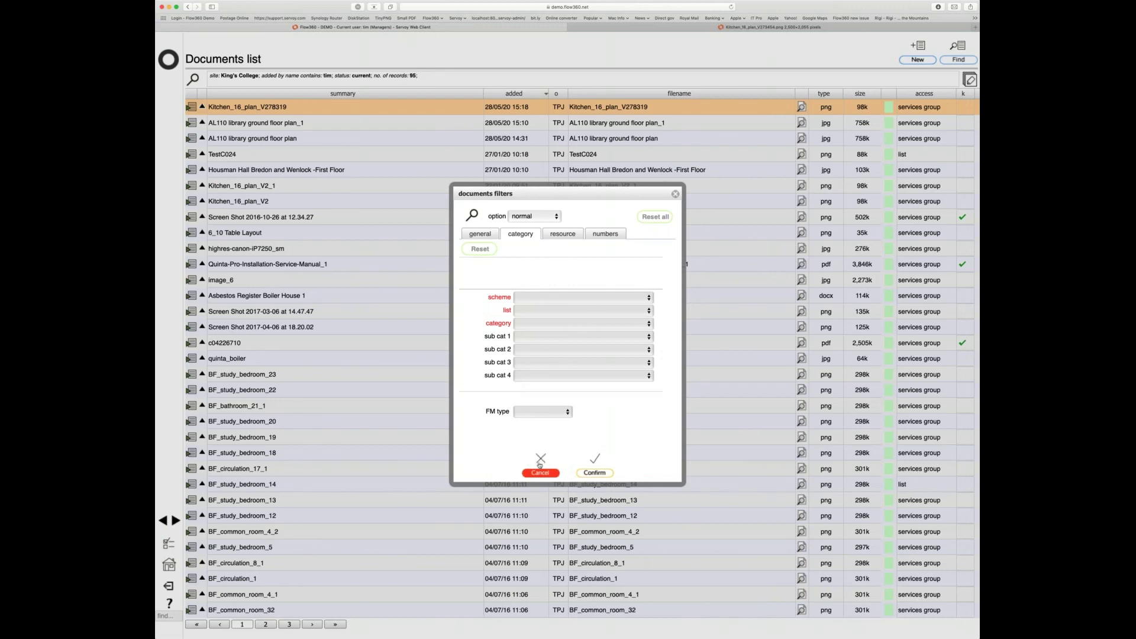
click(539, 462)
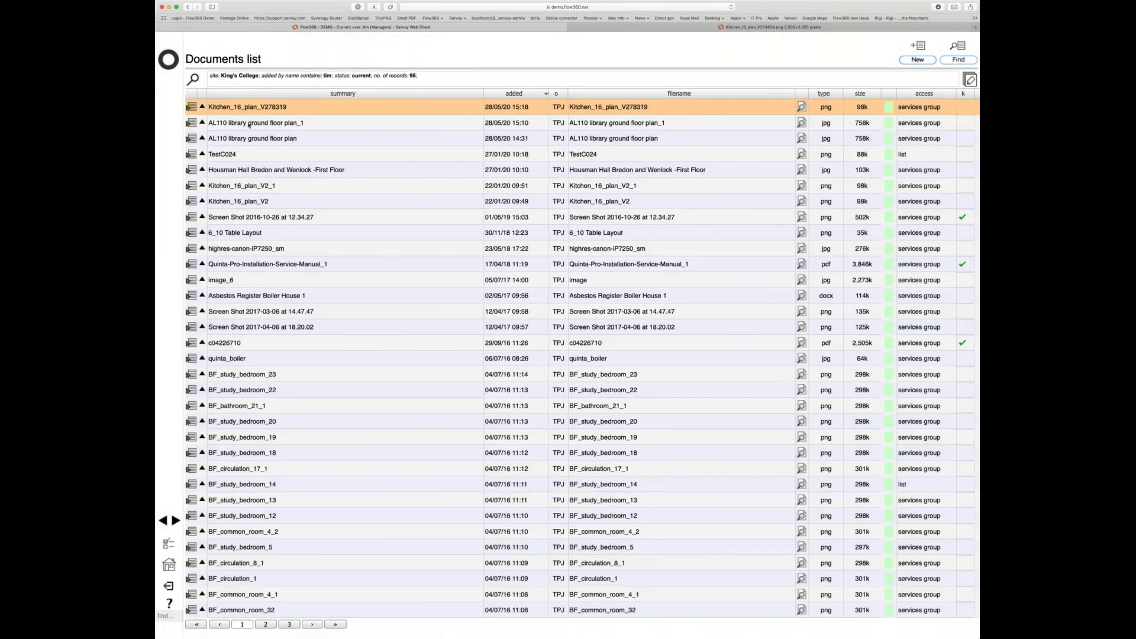
click(168, 64)
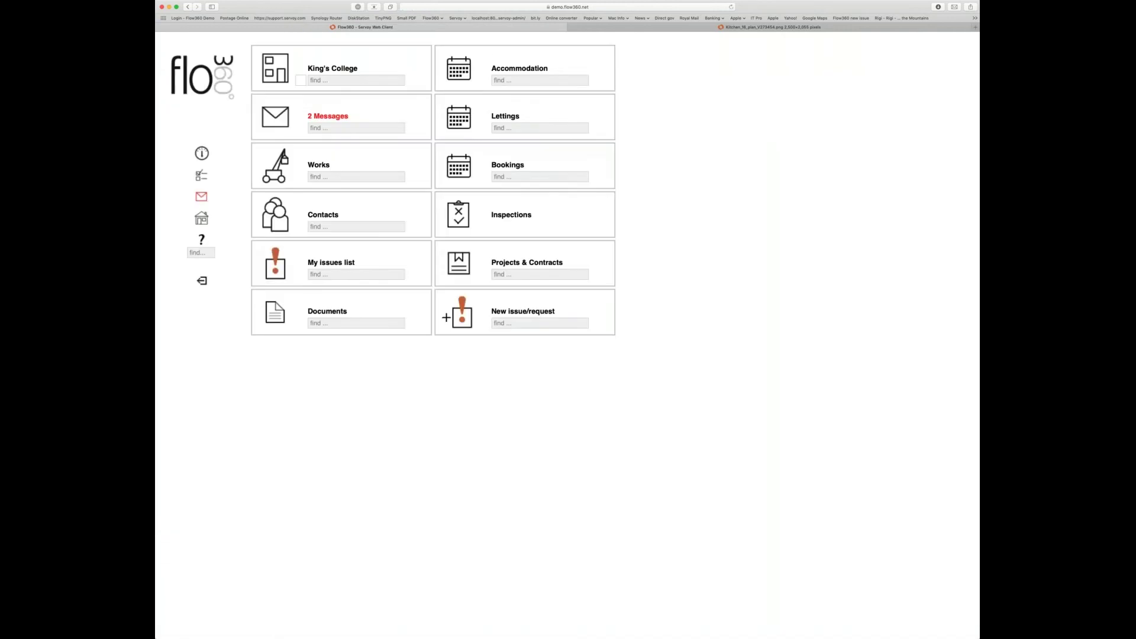